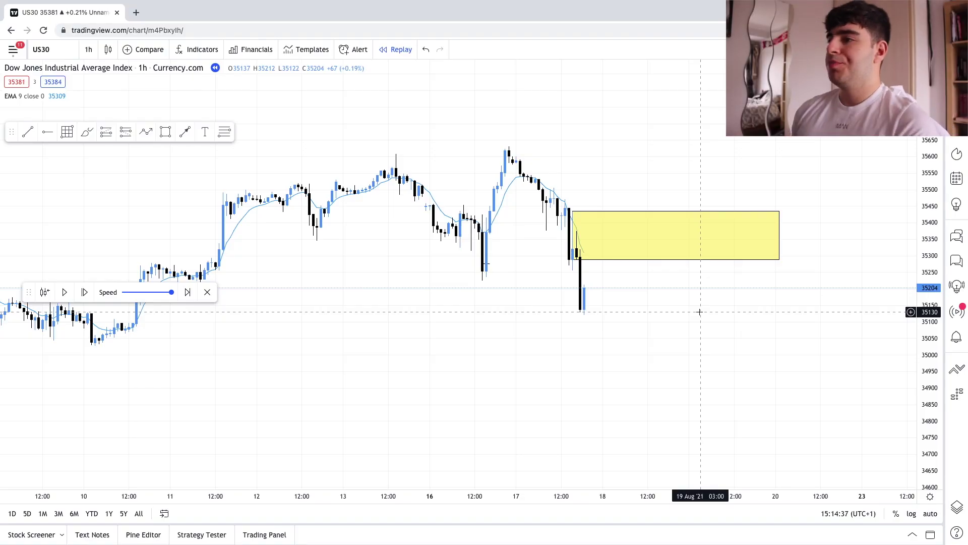
Switch the US30 chart to the 1 week timeframe.
{"action": "left_click_drag", "start_coordinate": [854, 336], "coordinate": [833, 316]}
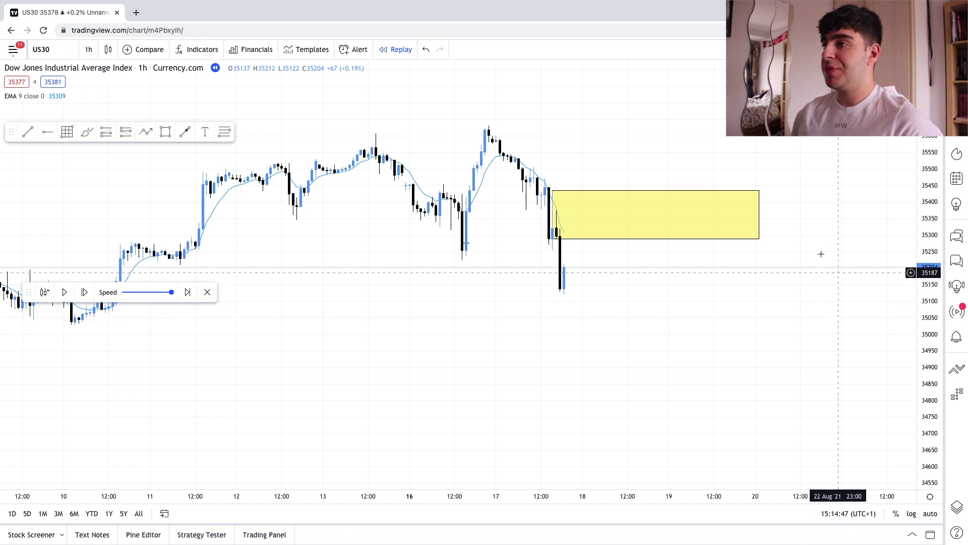
{"action": "scroll", "coordinate": [774, 297], "scroll_direction": "down", "scroll_amount": 2}
{"action": "scroll", "coordinate": [774, 297], "scroll_direction": "down", "scroll_amount": 3}
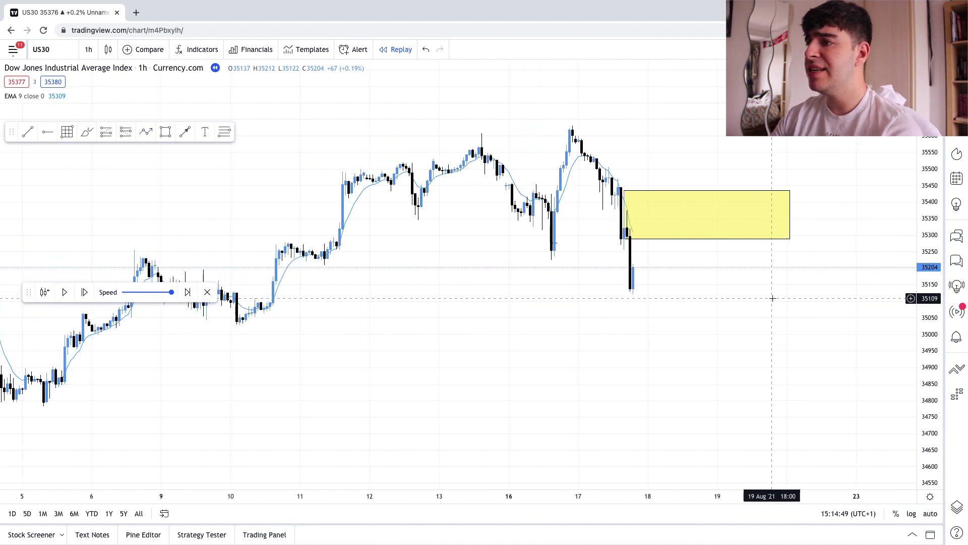
{"action": "left_click_drag", "start_coordinate": [751, 292], "coordinate": [746, 292]}
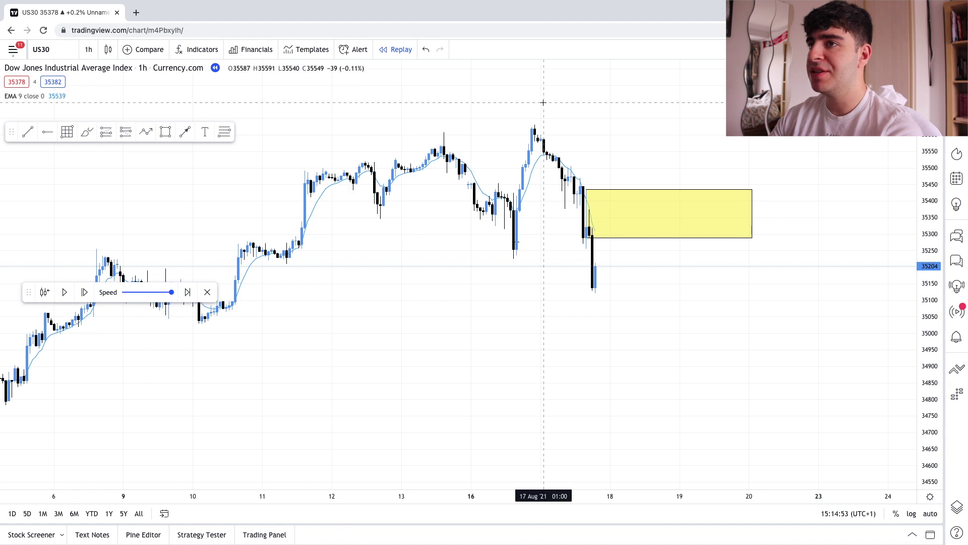
{"action": "left_click_drag", "start_coordinate": [542, 102], "coordinate": [454, 104]}
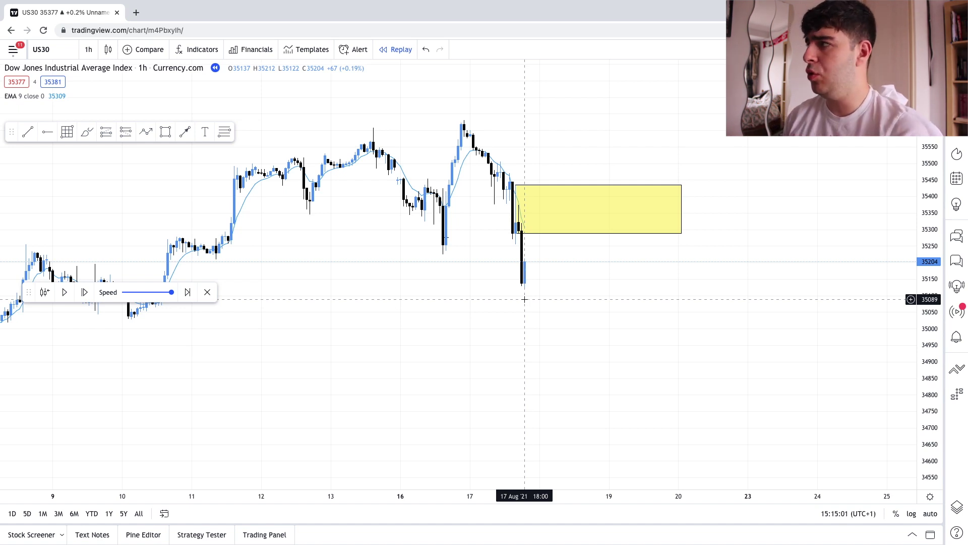
{"action": "left_click", "coordinate": [93, 50]}
{"action": "left_click", "coordinate": [124, 390]}
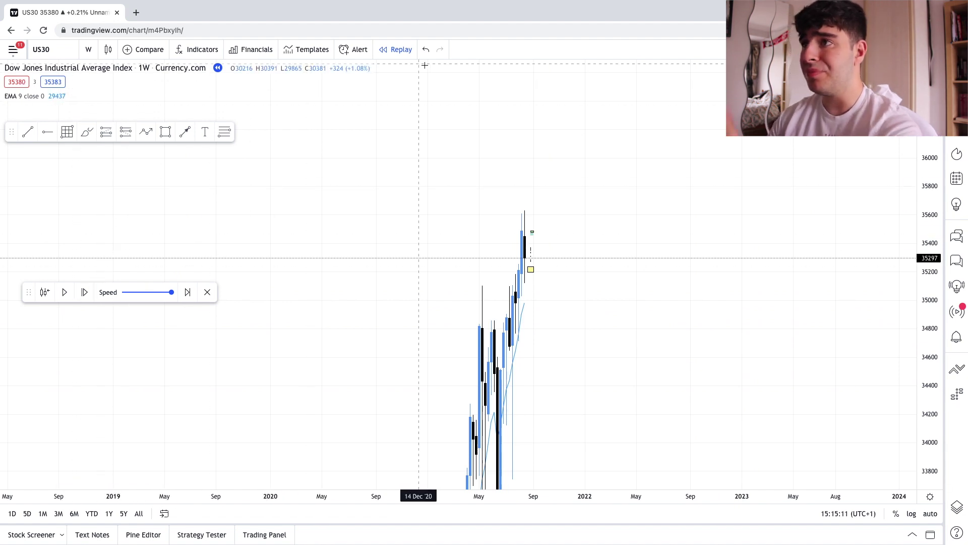
Examine the most recent weekly candles of 2021 for the swing high and swing low, keeping the 1 week timeframe.
{"action": "left_click_drag", "start_coordinate": [607, 195], "coordinate": [618, 156]}
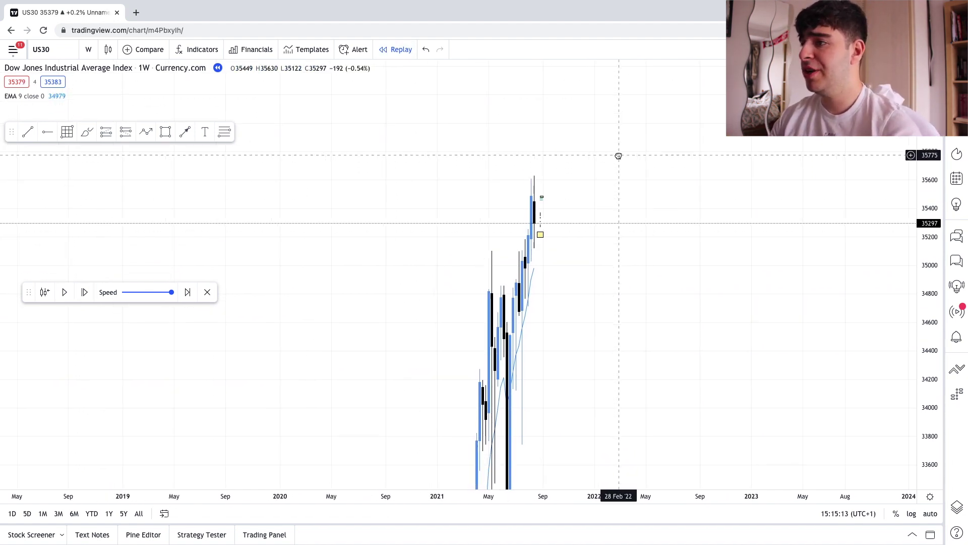
{"action": "scroll", "coordinate": [645, 244], "scroll_direction": "up", "scroll_amount": 3}
{"action": "left_click_drag", "start_coordinate": [646, 250], "coordinate": [780, 250]}
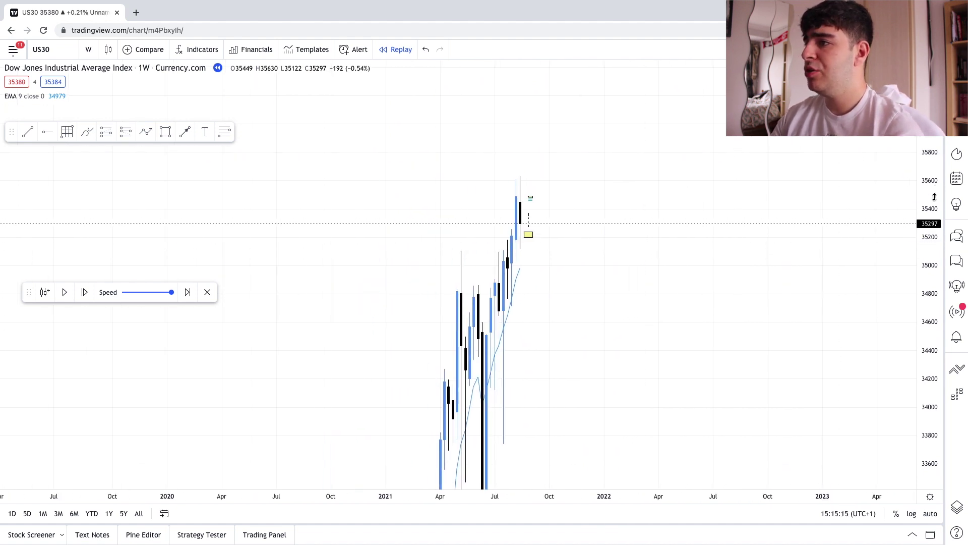
{"action": "left_click_drag", "start_coordinate": [934, 196], "coordinate": [934, 211]}
{"action": "scroll", "coordinate": [570, 284], "scroll_direction": "up", "scroll_amount": 2}
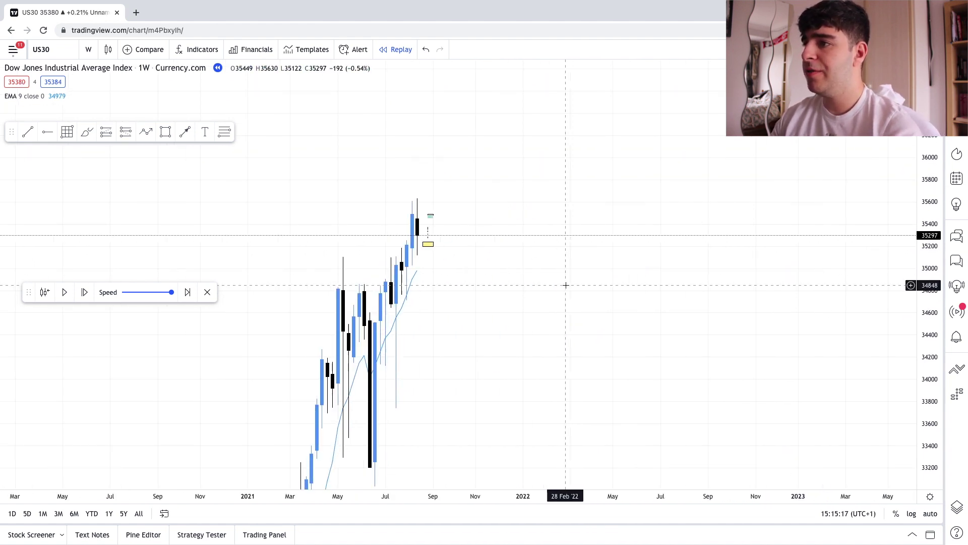
{"action": "scroll", "coordinate": [566, 285], "scroll_direction": "down", "scroll_amount": 1}
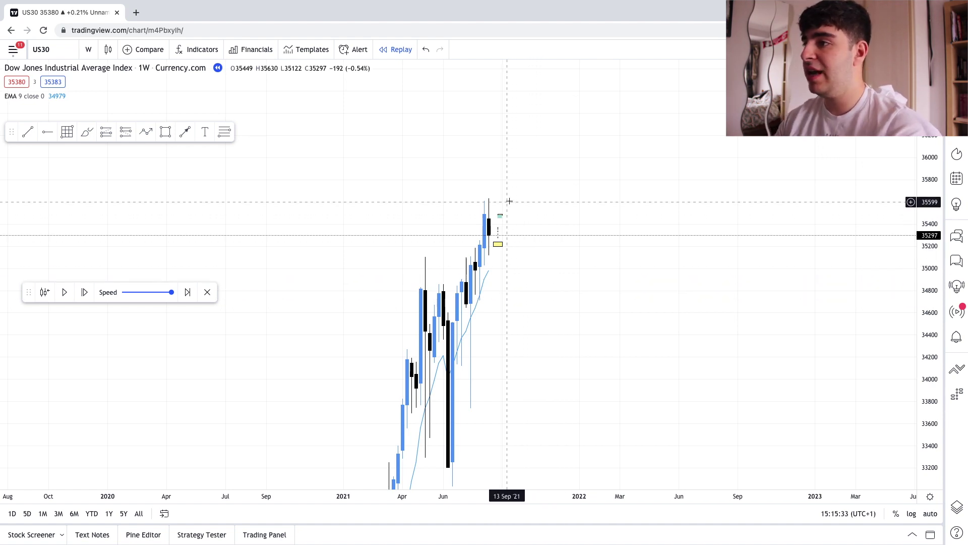
{"action": "left_click_drag", "start_coordinate": [510, 193], "coordinate": [518, 190]}
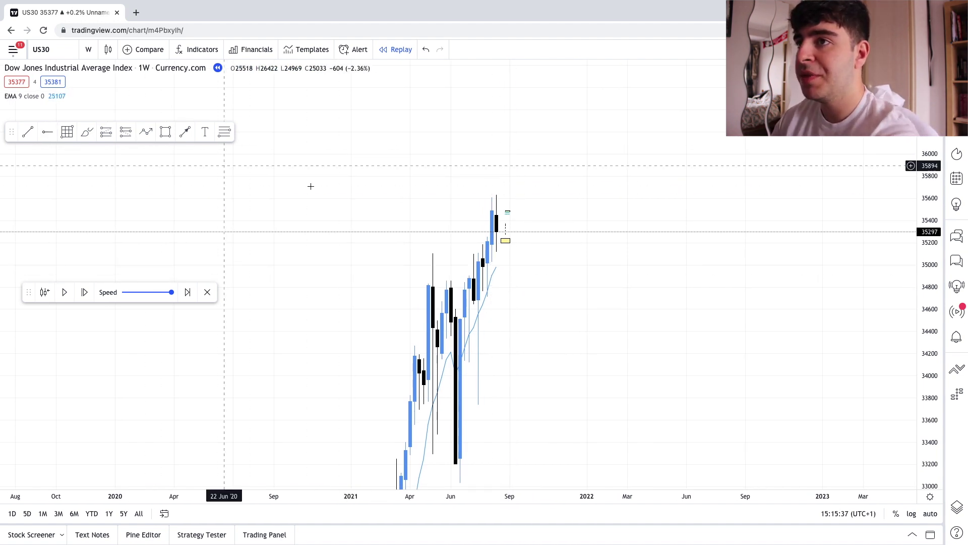
{"action": "scroll", "coordinate": [311, 186], "scroll_direction": "up", "scroll_amount": 1}
{"action": "left_click", "coordinate": [90, 50]}
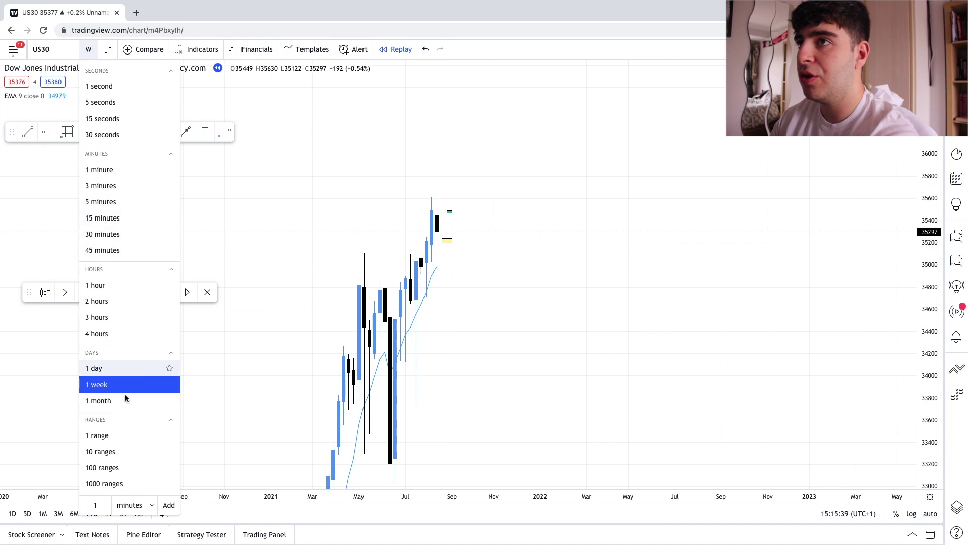
{"action": "left_click", "coordinate": [126, 384]}
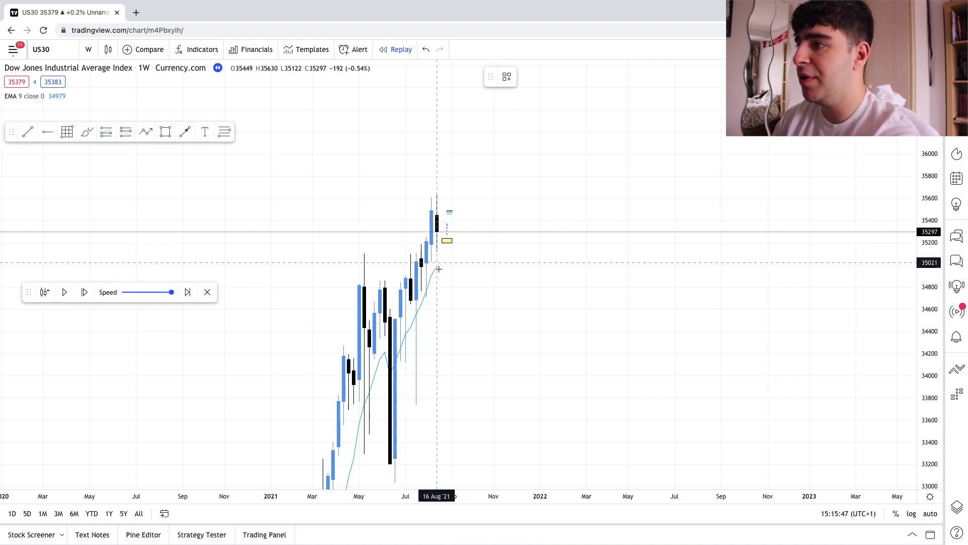
Place a horizontal ray at about 34711 from the 26 Jul '21 weekly candle and apply the "Weekly low" template.
{"action": "left_click", "coordinate": [423, 297]}
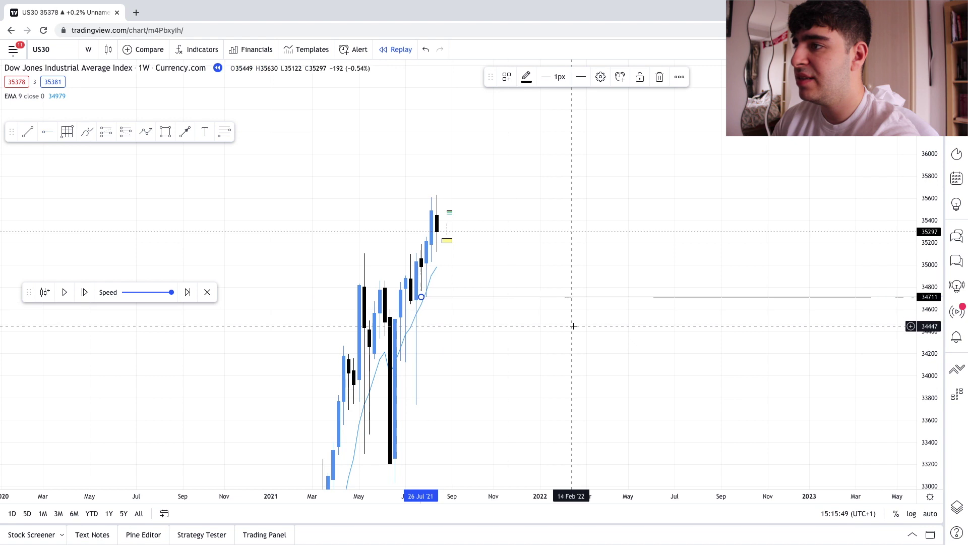
{"action": "left_click_drag", "start_coordinate": [562, 352], "coordinate": [595, 340]}
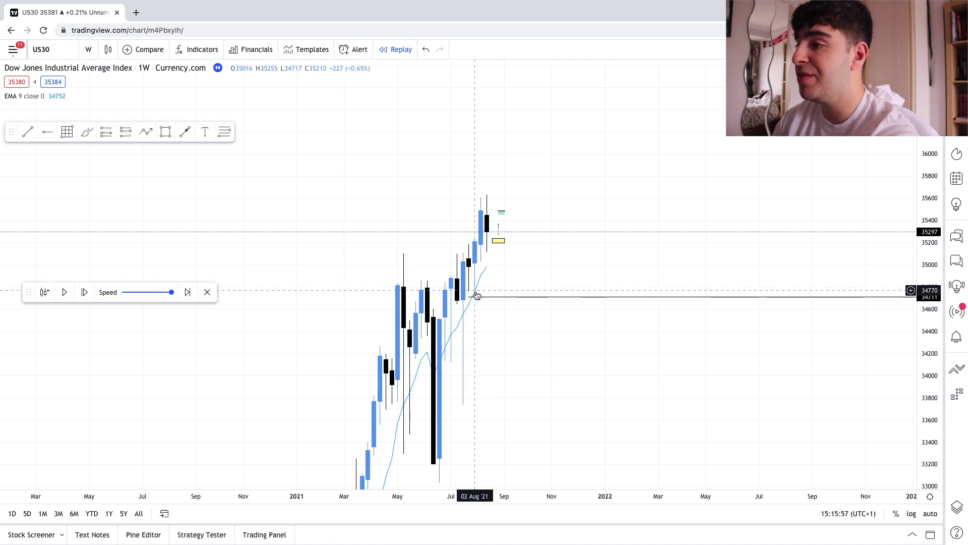
{"action": "left_click", "coordinate": [514, 297]}
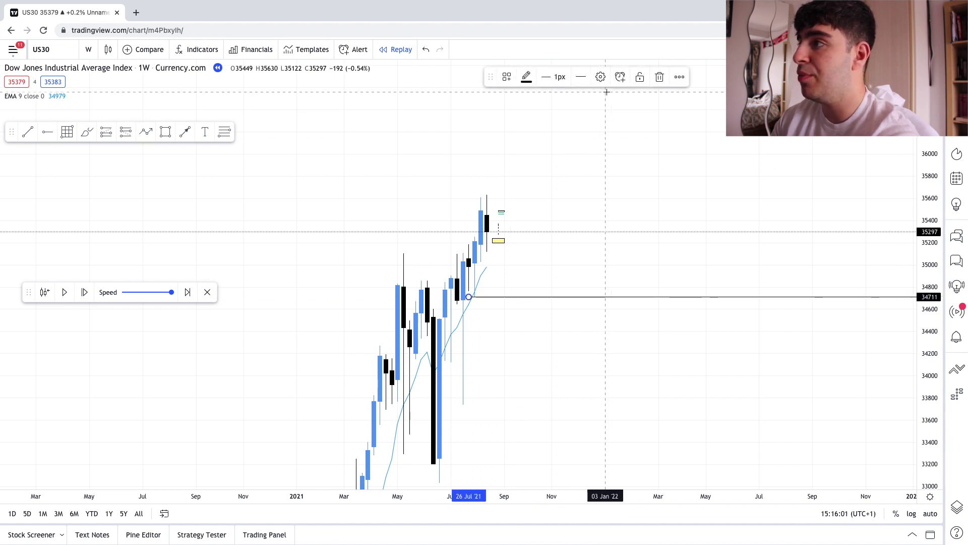
{"action": "left_click", "coordinate": [600, 77]}
{"action": "left_click", "coordinate": [442, 355]}
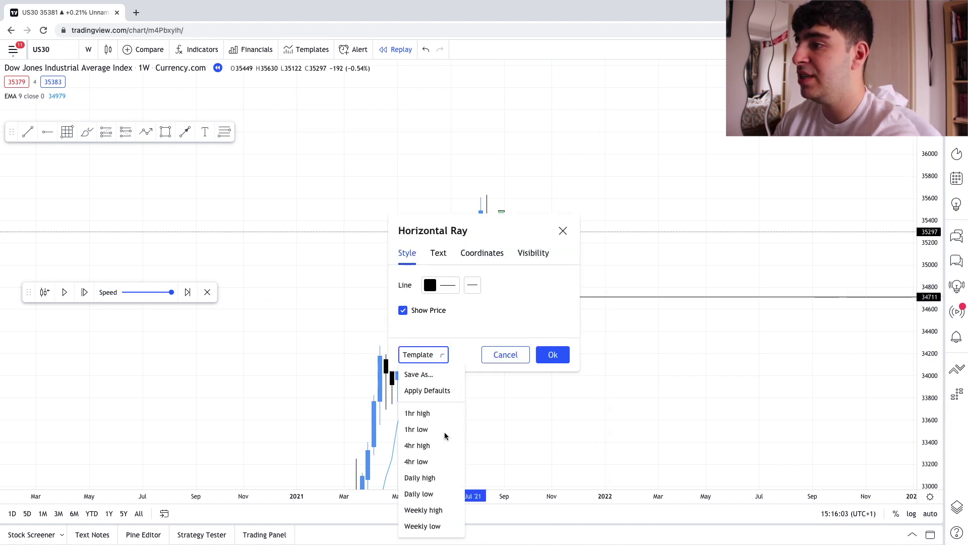
{"action": "left_click", "coordinate": [418, 525]}
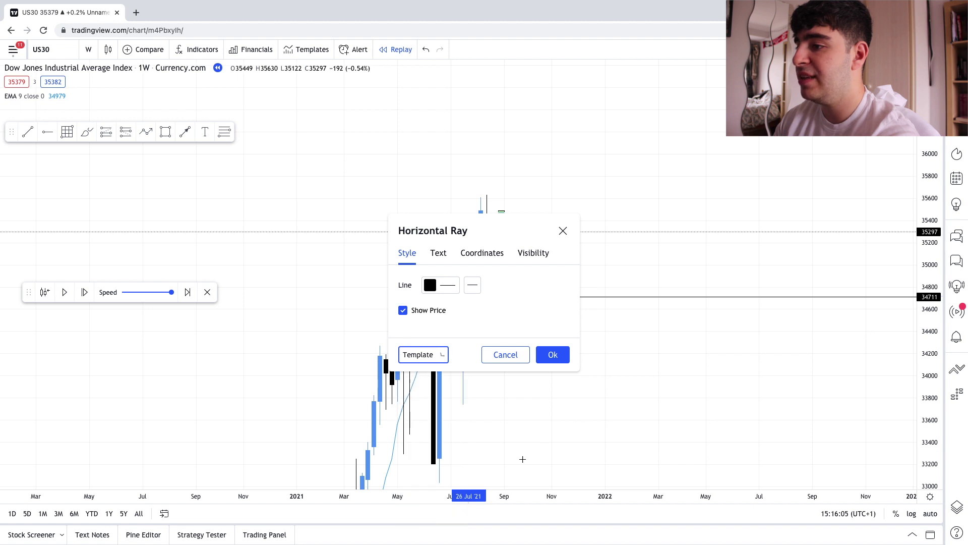
{"action": "key", "text": "Return"}
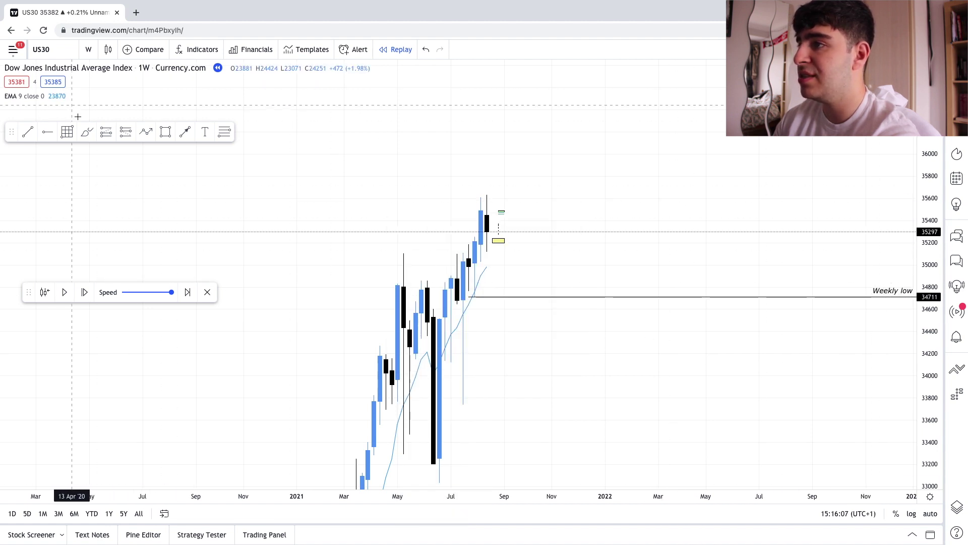
Place a horizontal ray at about 35635 from the 09 Aug '21 weekly candle and apply the "Weekly high" template.
{"action": "left_click", "coordinate": [487, 216]}
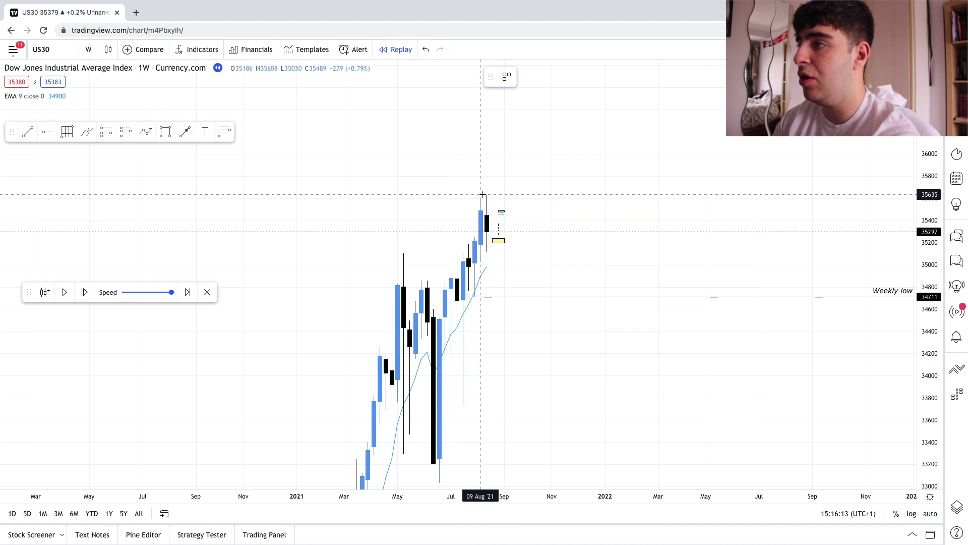
{"action": "left_click", "coordinate": [483, 194]}
{"action": "left_click", "coordinate": [600, 77]}
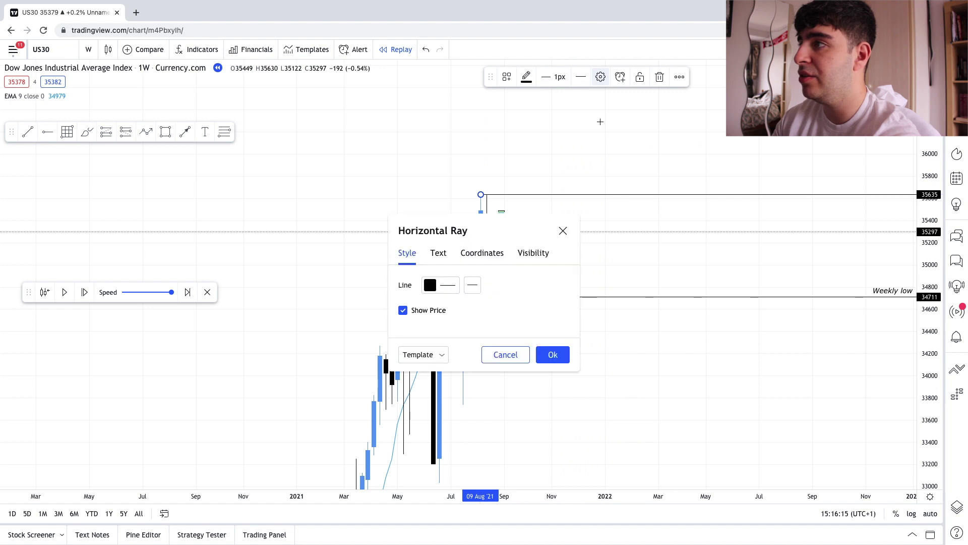
{"action": "left_click", "coordinate": [446, 353]}
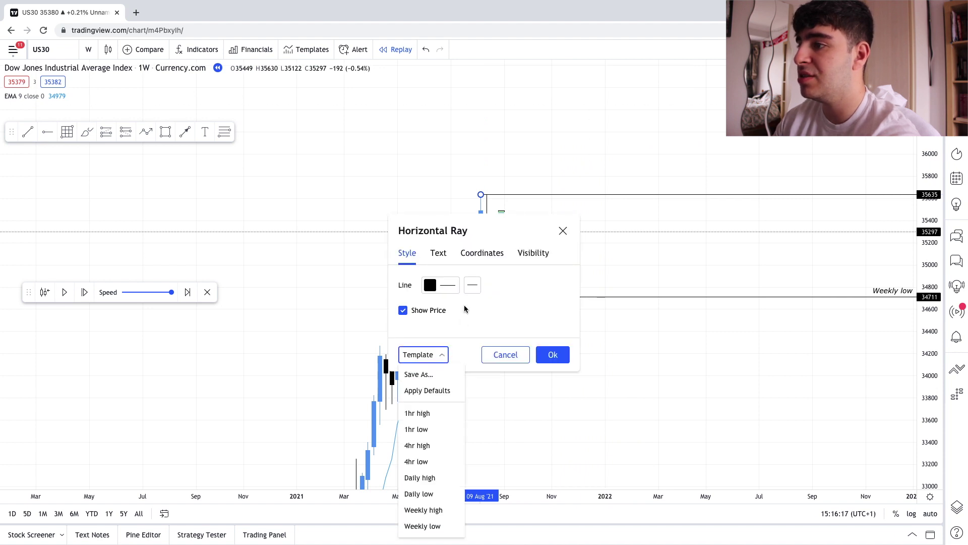
{"action": "left_click", "coordinate": [423, 510]}
{"action": "key", "text": "Return"}
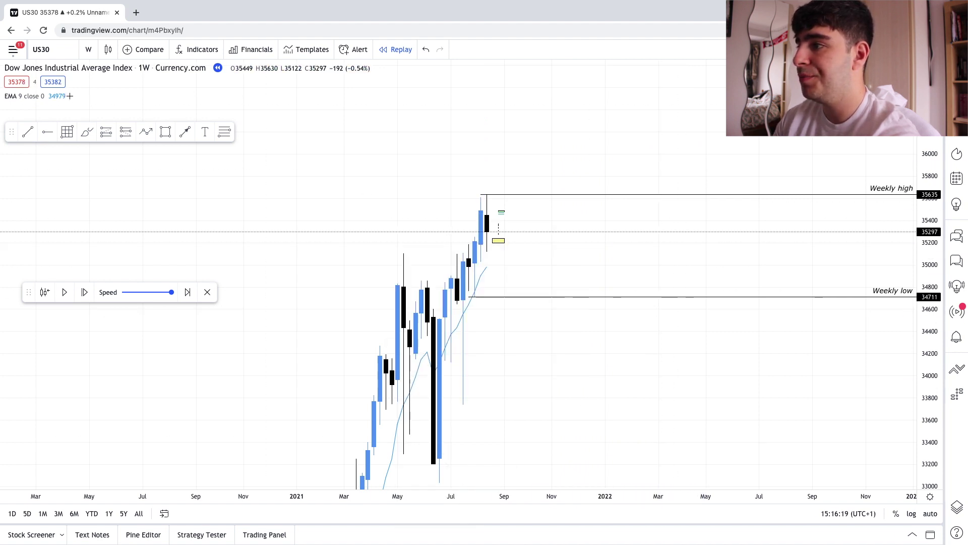
Switch the chart to the 1 day timeframe and look over the latest daily candles between the weekly levels.
{"action": "left_click", "coordinate": [89, 50]}
{"action": "left_click", "coordinate": [126, 367]}
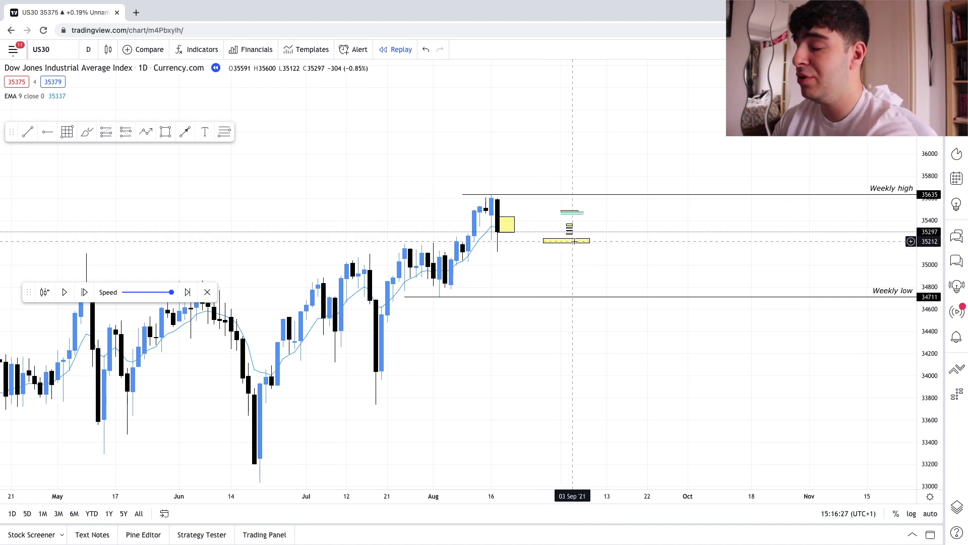
{"action": "left_click_drag", "start_coordinate": [931, 310], "coordinate": [929, 170]}
{"action": "left_click_drag", "start_coordinate": [509, 268], "coordinate": [518, 304]}
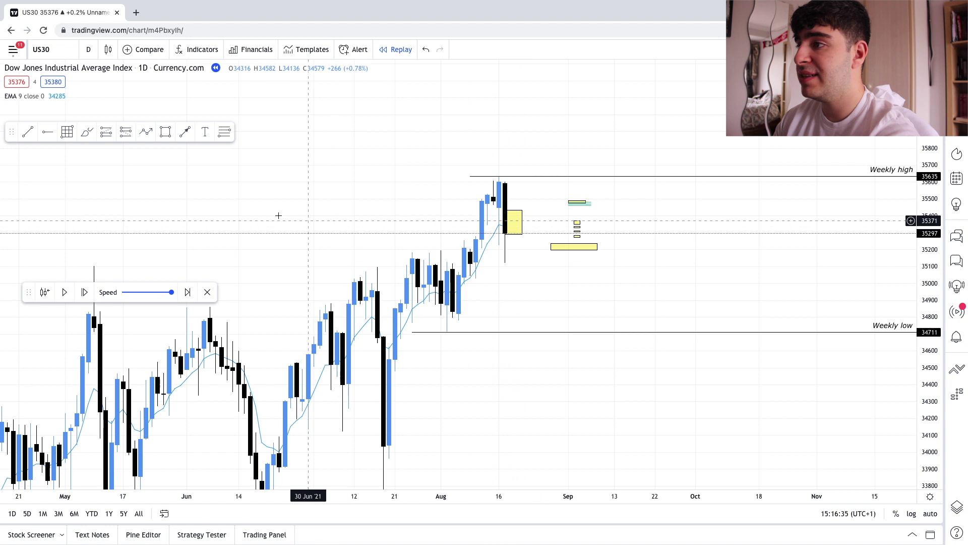
{"action": "left_click_drag", "start_coordinate": [352, 220], "coordinate": [320, 228]}
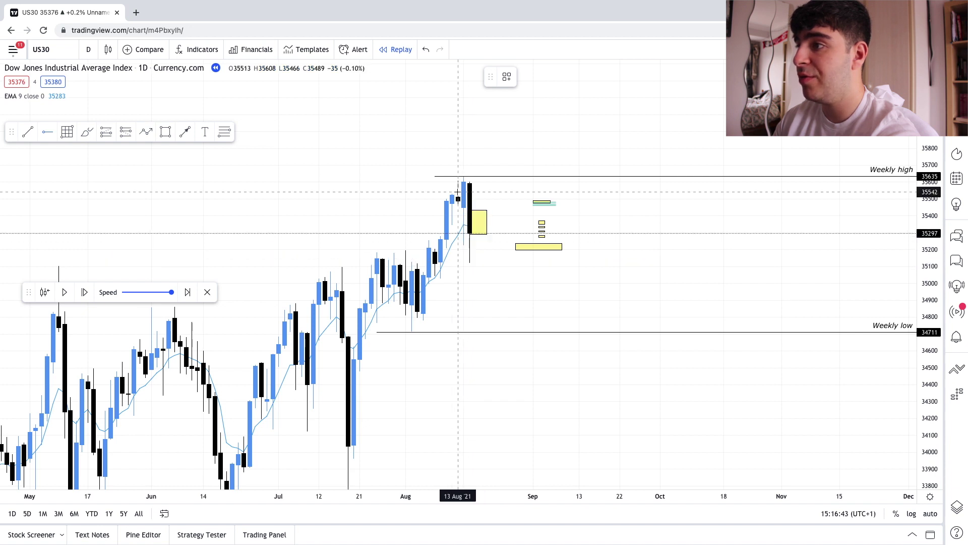
Place a horizontal ray at about 35120 from the 16 Aug '21 daily candle and apply the "Daily low" template.
{"action": "left_click", "coordinate": [464, 262]}
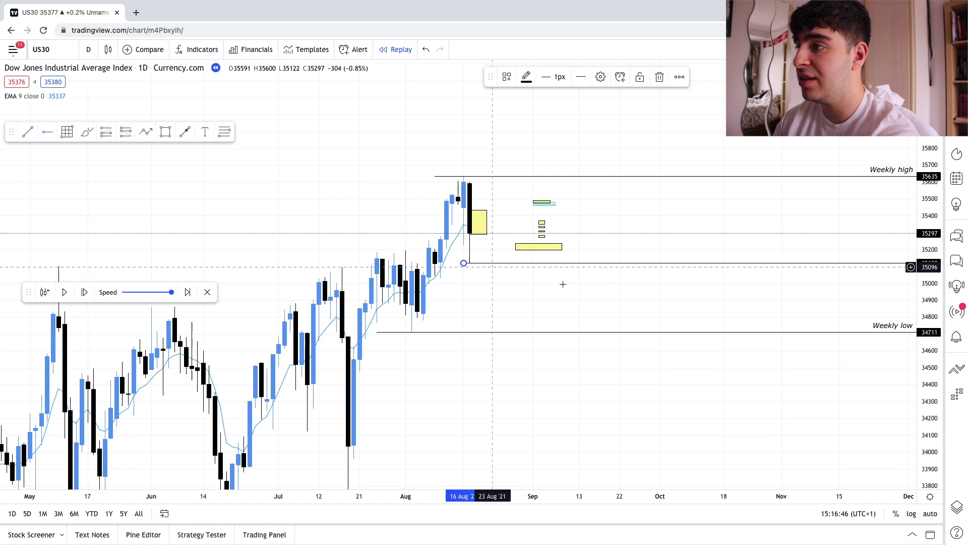
{"action": "left_click", "coordinate": [600, 77]}
{"action": "left_click", "coordinate": [446, 354]}
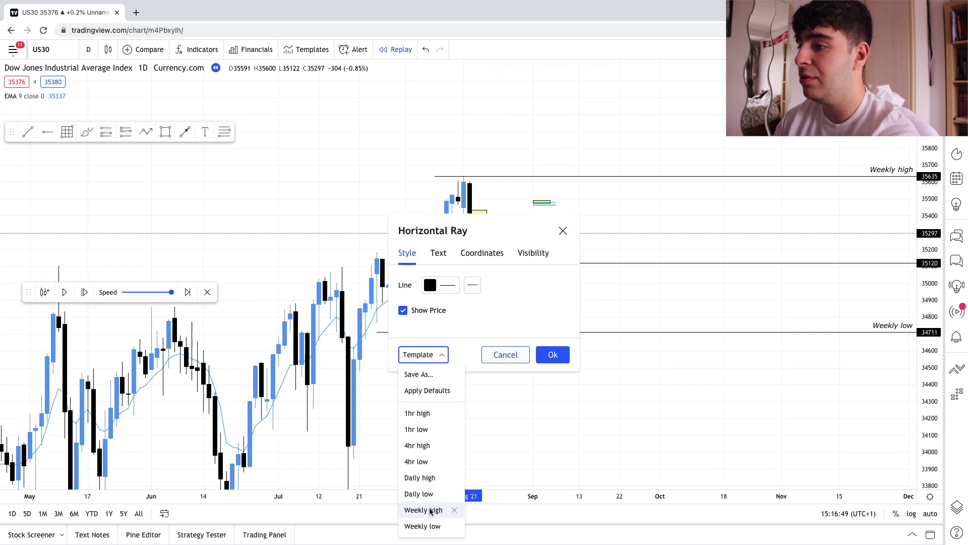
{"action": "left_click", "coordinate": [423, 493]}
{"action": "key", "text": "Return"}
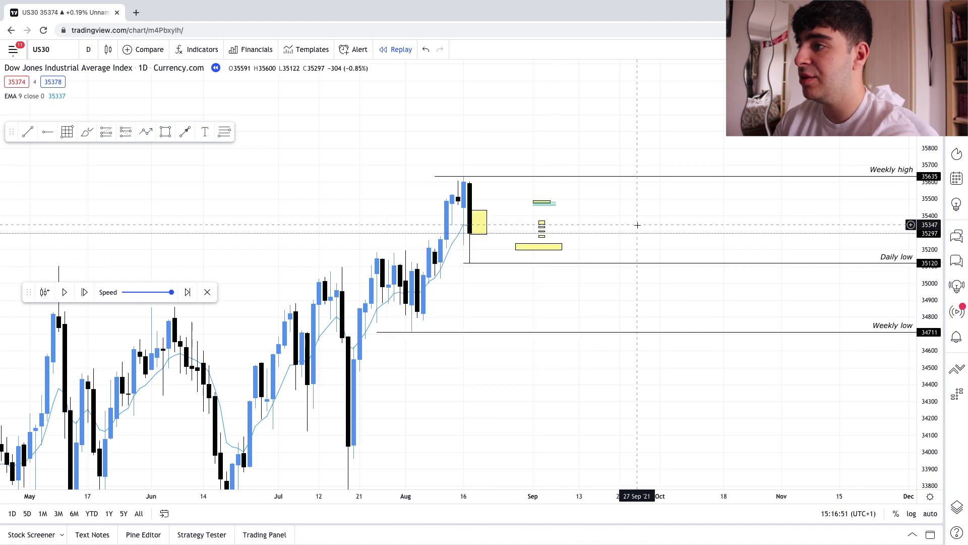
Step the chart down from the daily view to the 4 hours timeframe and on to the 1 hour timeframe.
{"action": "left_click_drag", "start_coordinate": [927, 294], "coordinate": [929, 168]}
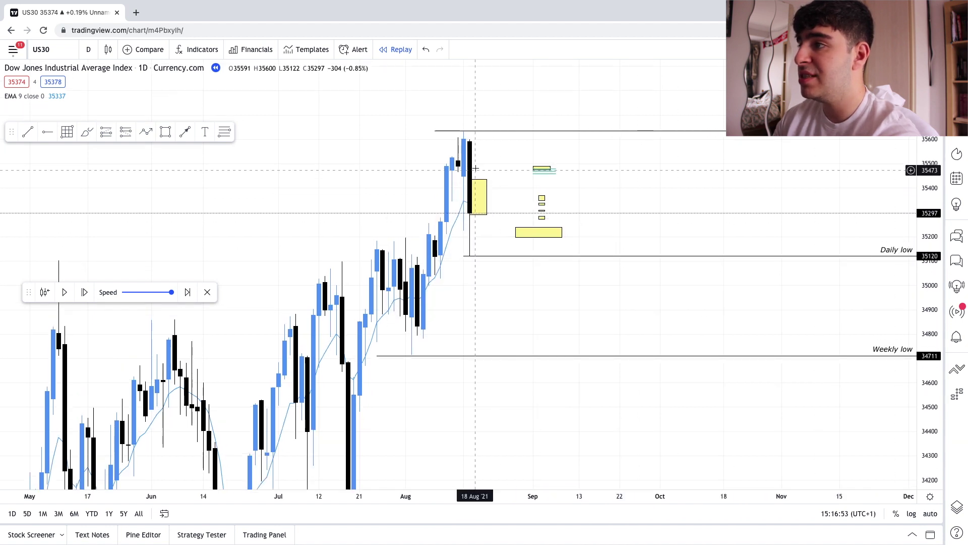
{"action": "left_click_drag", "start_coordinate": [502, 157], "coordinate": [496, 180]}
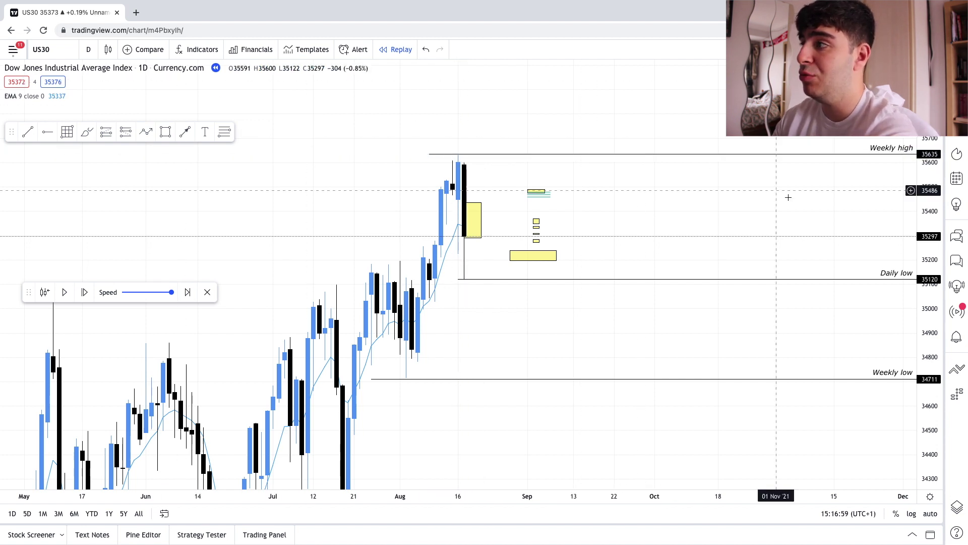
{"action": "left_click_drag", "start_coordinate": [787, 197], "coordinate": [752, 214]}
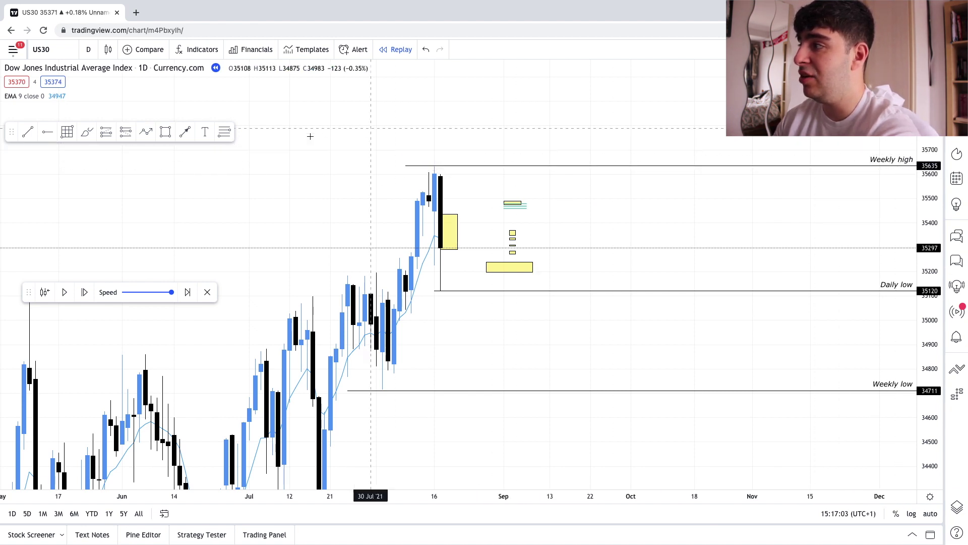
{"action": "left_click_drag", "start_coordinate": [365, 133], "coordinate": [398, 125]}
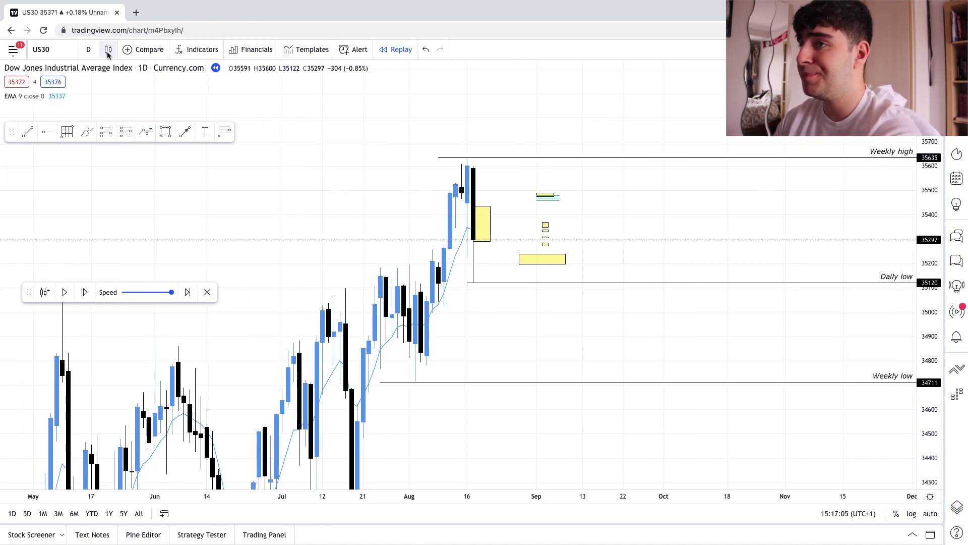
{"action": "left_click", "coordinate": [94, 50]}
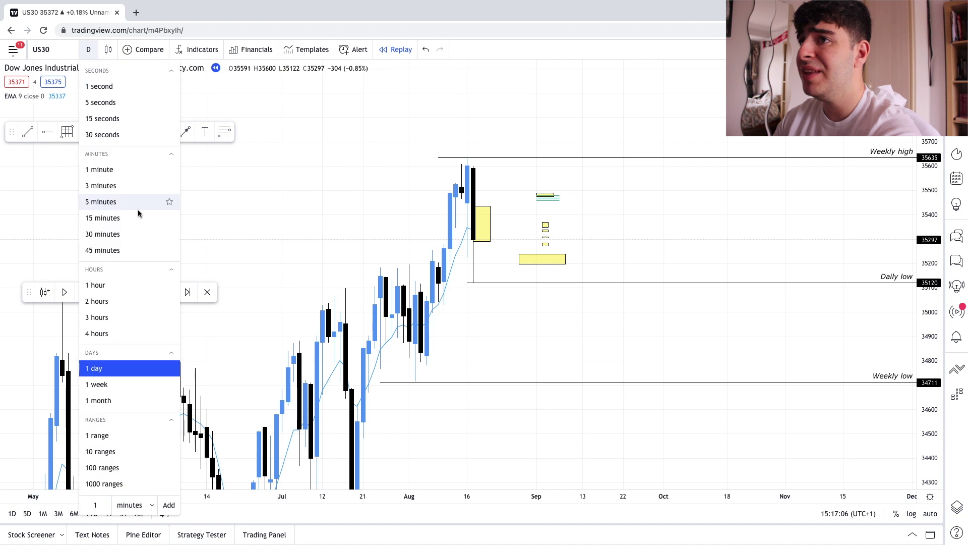
{"action": "left_click", "coordinate": [111, 332]}
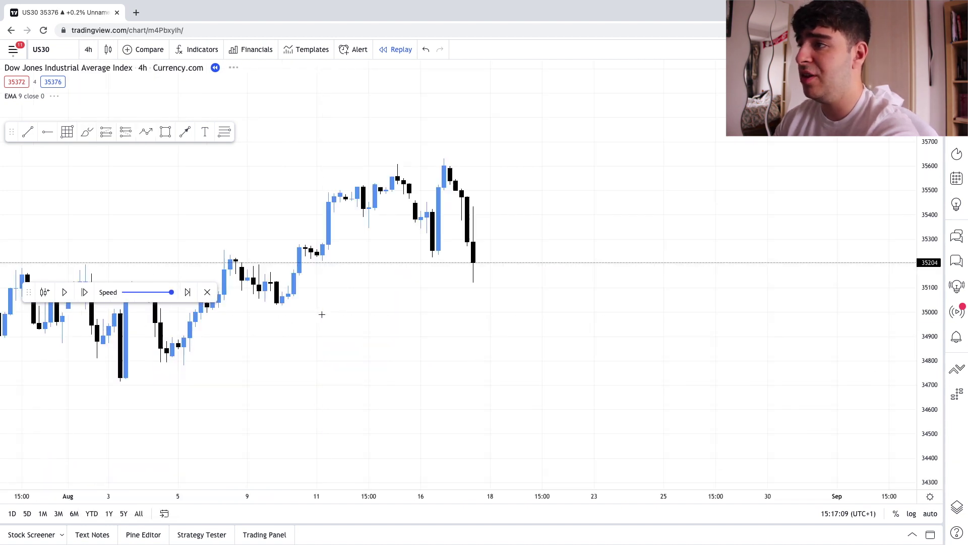
{"action": "left_click", "coordinate": [88, 49]}
{"action": "left_click", "coordinate": [98, 285]}
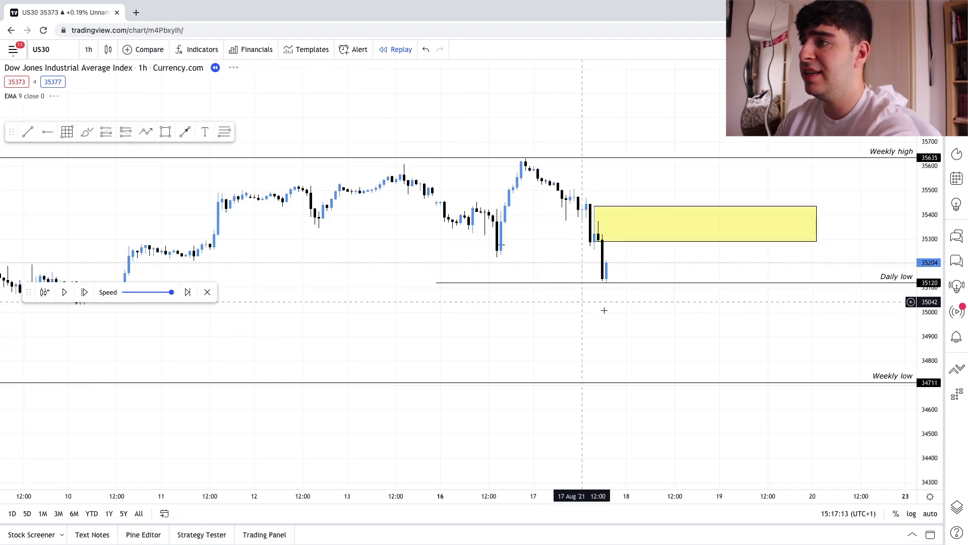
Delete the existing yellow rectangle on the hourly chart between the weekly high and the daily low.
{"action": "left_click_drag", "start_coordinate": [637, 334], "coordinate": [555, 340]}
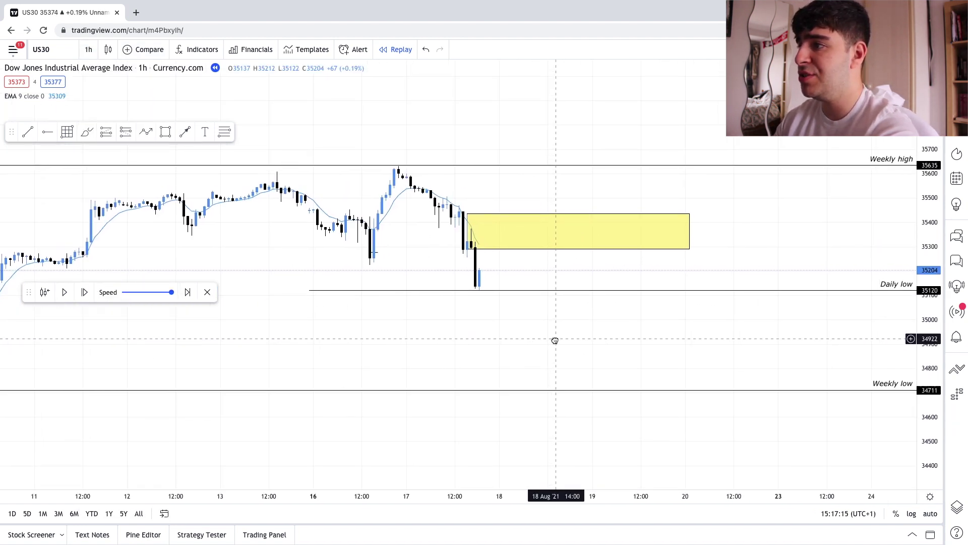
{"action": "left_click", "coordinate": [576, 251]}
{"action": "key", "text": "Delete"}
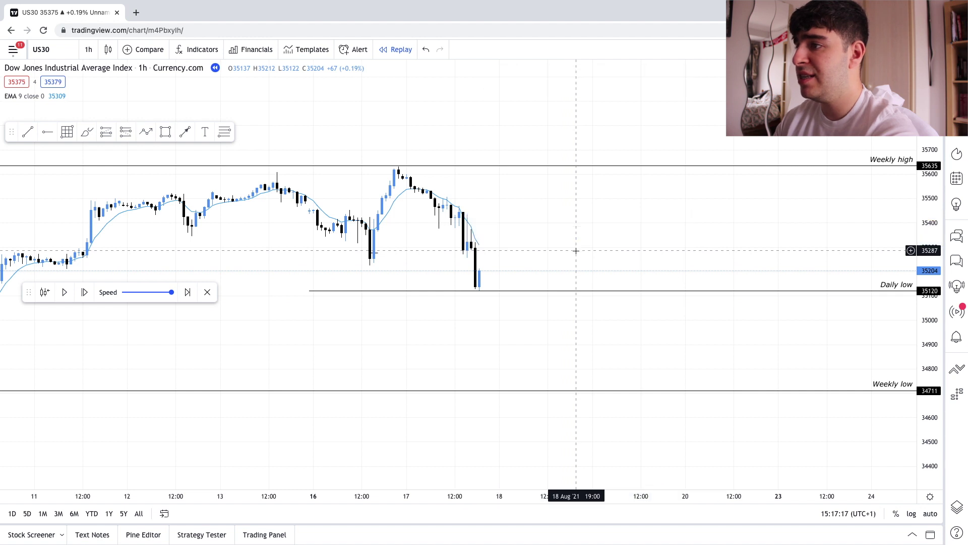
Try a horizontal ray at about 35222 from the 16 Aug '21 hourly low, and remove it again.
{"action": "left_click_drag", "start_coordinate": [419, 217], "coordinate": [525, 319]}
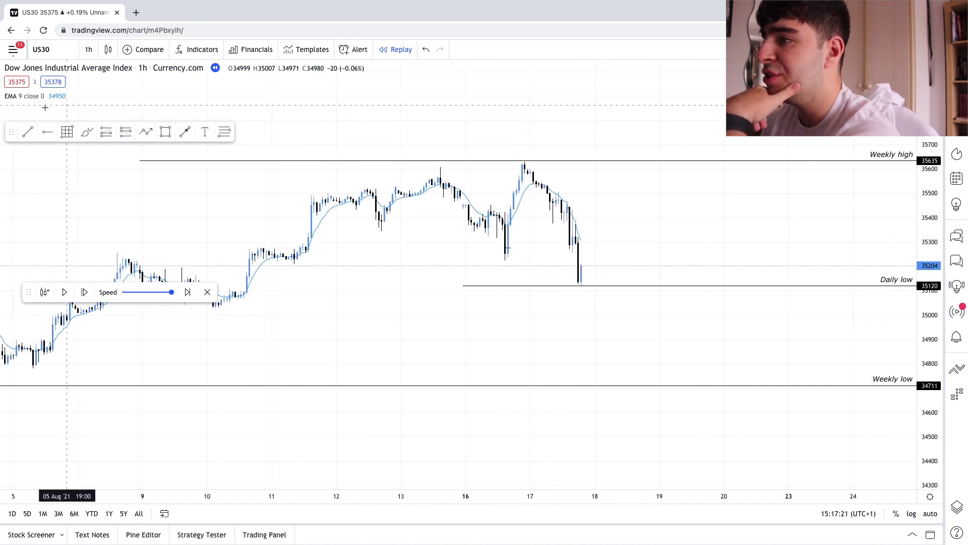
{"action": "left_click", "coordinate": [47, 134]}
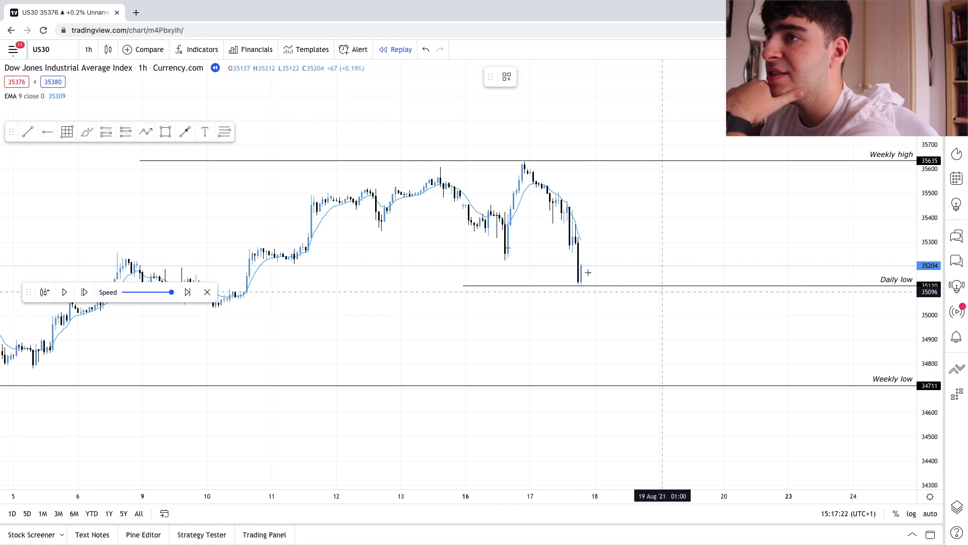
{"action": "left_click", "coordinate": [495, 261]}
{"action": "left_click", "coordinate": [702, 239]}
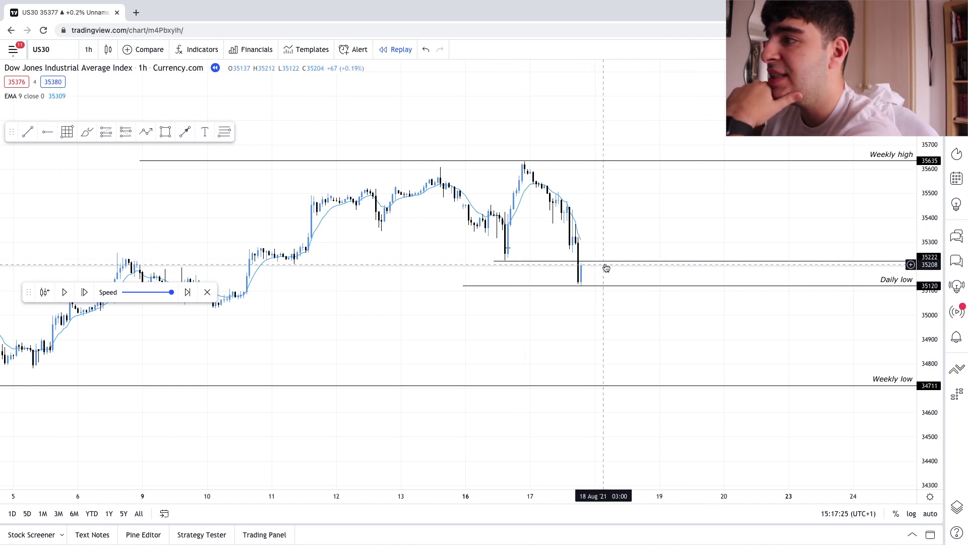
{"action": "mouse_move", "coordinate": [608, 265]}
{"action": "left_mouse_down"}
{"action": "mouse_move", "coordinate": [611, 249]}
{"action": "mouse_move", "coordinate": [610, 264]}
{"action": "left_mouse_up"}
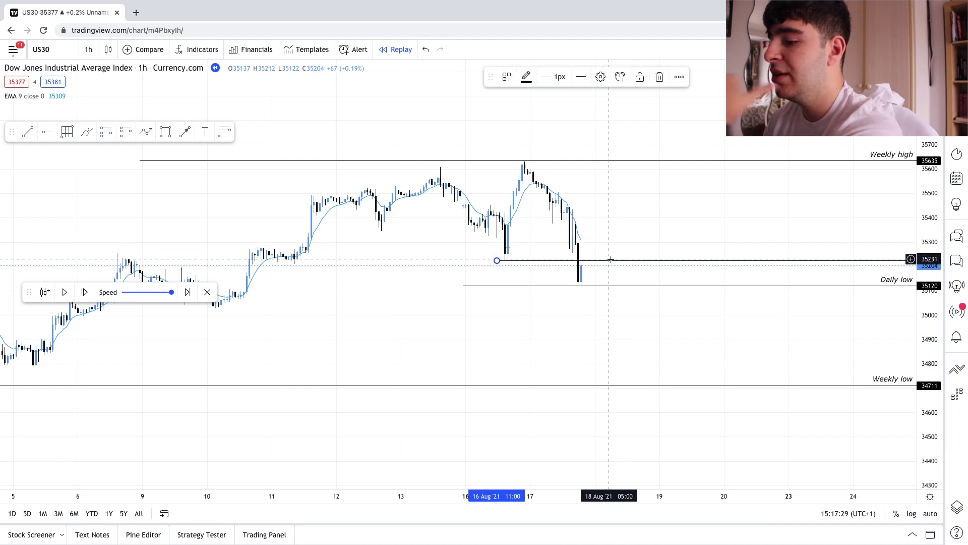
{"action": "key", "text": "Delete"}
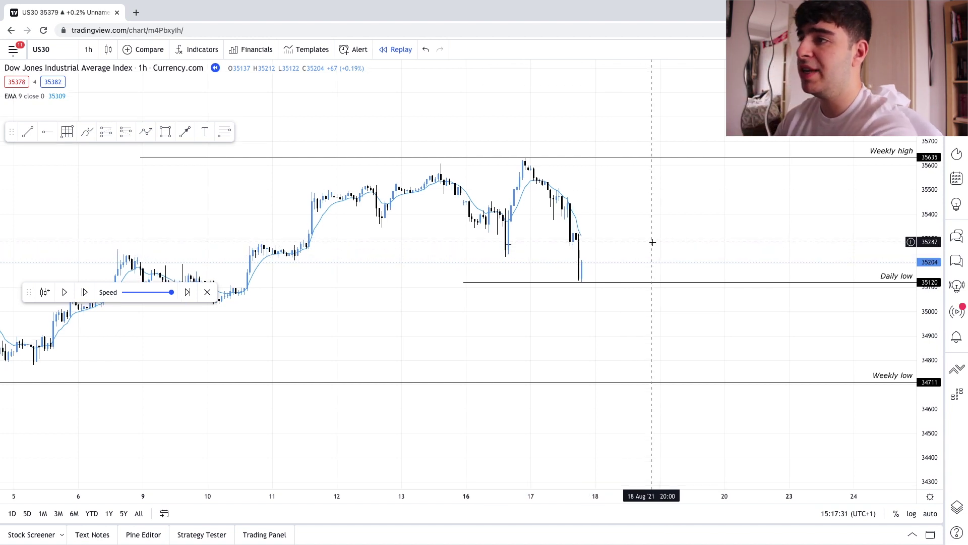
Draw a rectangle from about 35286 to 35436 spanning 17 Aug 15:00 to 20 Aug 12:00 and fill it yellow.
{"action": "scroll", "coordinate": [651, 248], "scroll_direction": "up", "scroll_amount": 3}
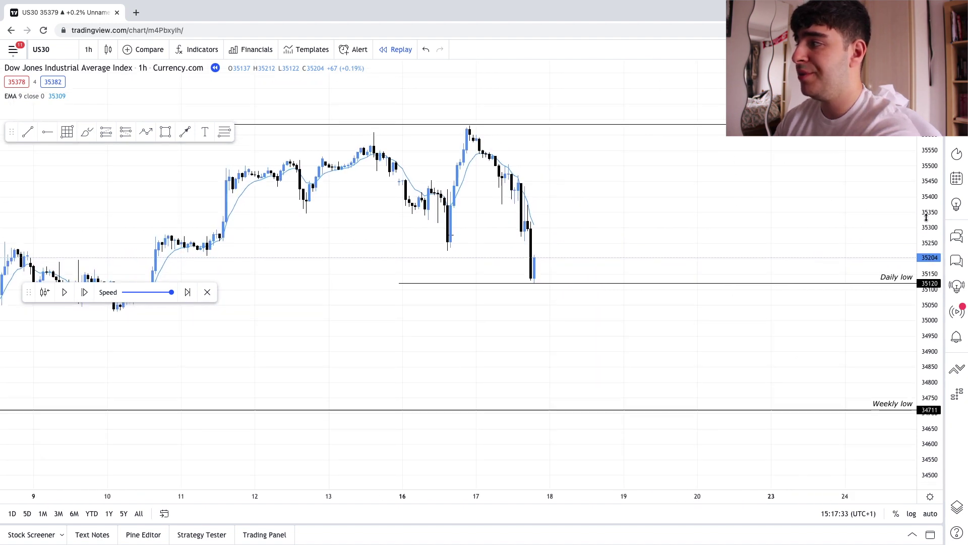
{"action": "scroll", "coordinate": [733, 230], "scroll_direction": "up", "scroll_amount": 2}
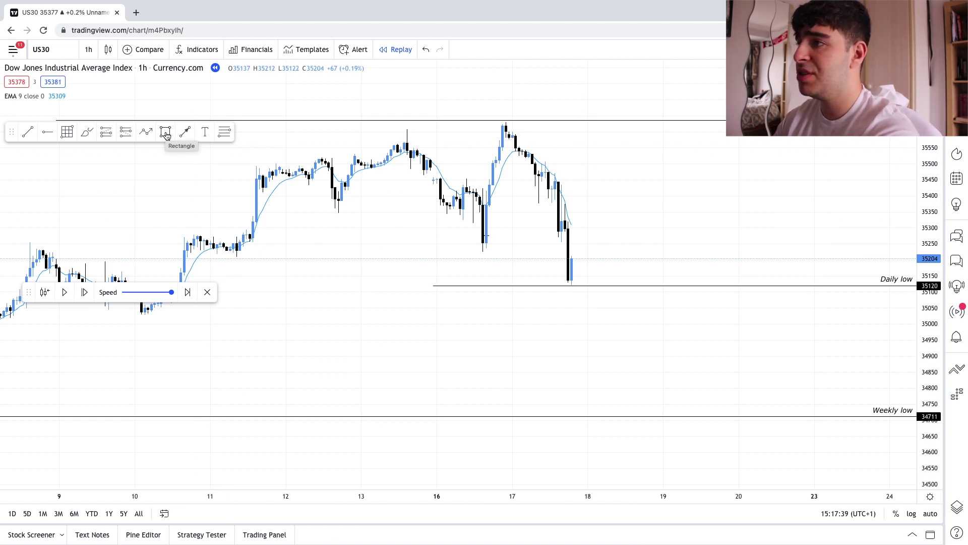
{"action": "left_click", "coordinate": [561, 232]}
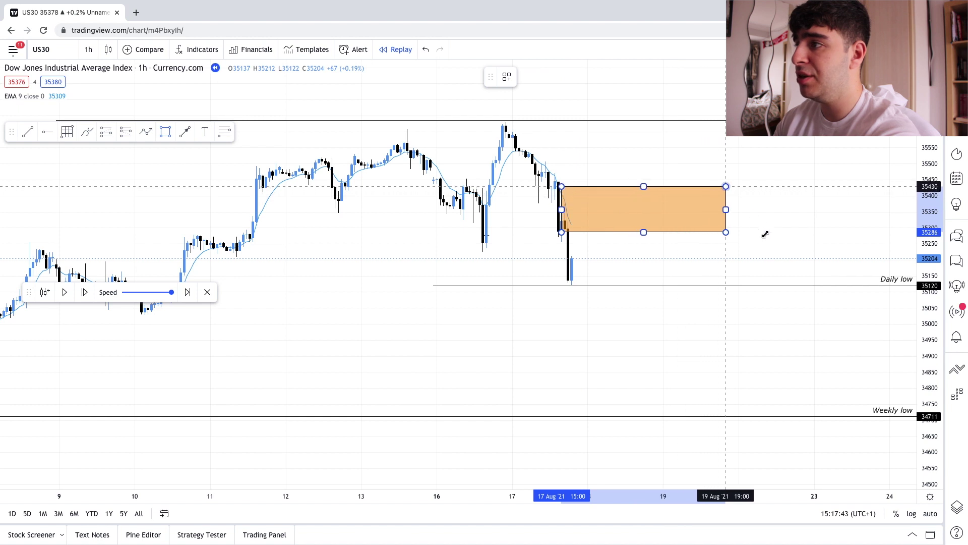
{"action": "left_click", "coordinate": [778, 184]}
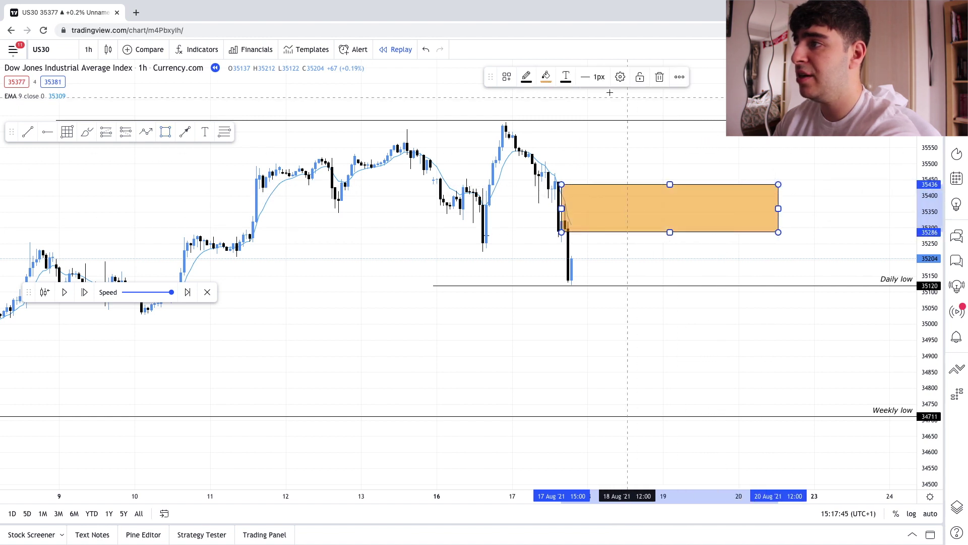
{"action": "left_click", "coordinate": [546, 77]}
{"action": "left_click", "coordinate": [569, 112]}
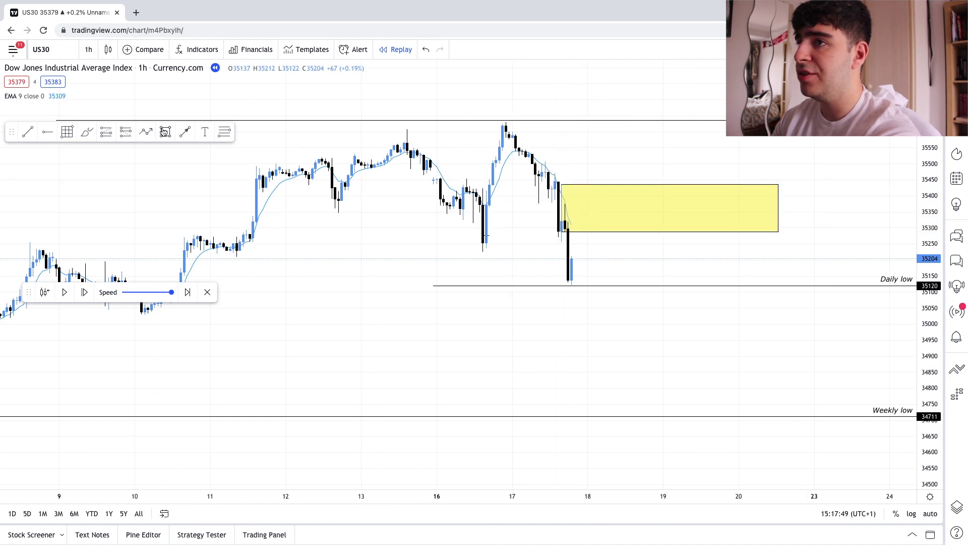
Draw a second yellow rectangle from about 35420 to 35470 overlapping the first one's upper edge, and delete it.
{"action": "mouse_move", "coordinate": [555, 190]}
{"action": "left_mouse_down"}
{"action": "mouse_move", "coordinate": [767, 182]}
{"action": "mouse_move", "coordinate": [782, 172]}
{"action": "left_mouse_up"}
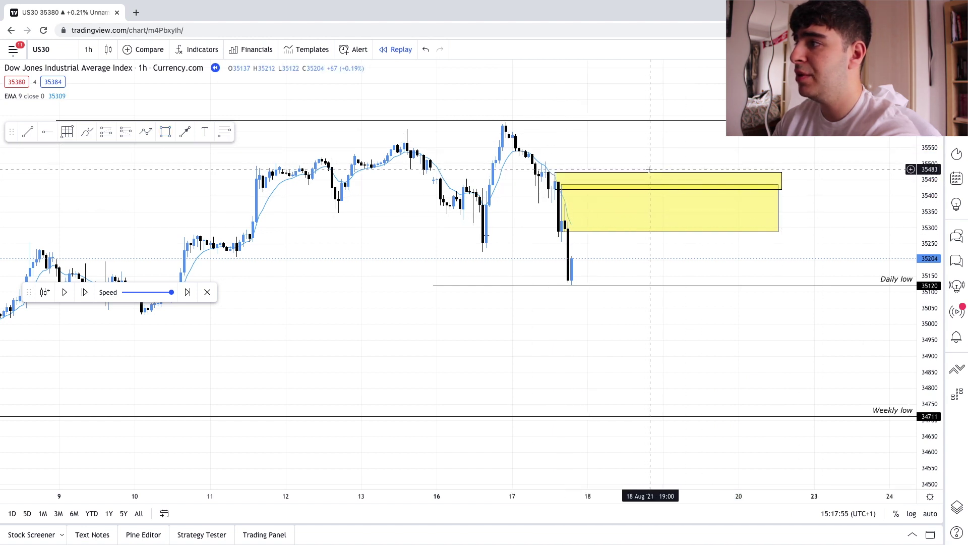
{"action": "key", "text": "Delete"}
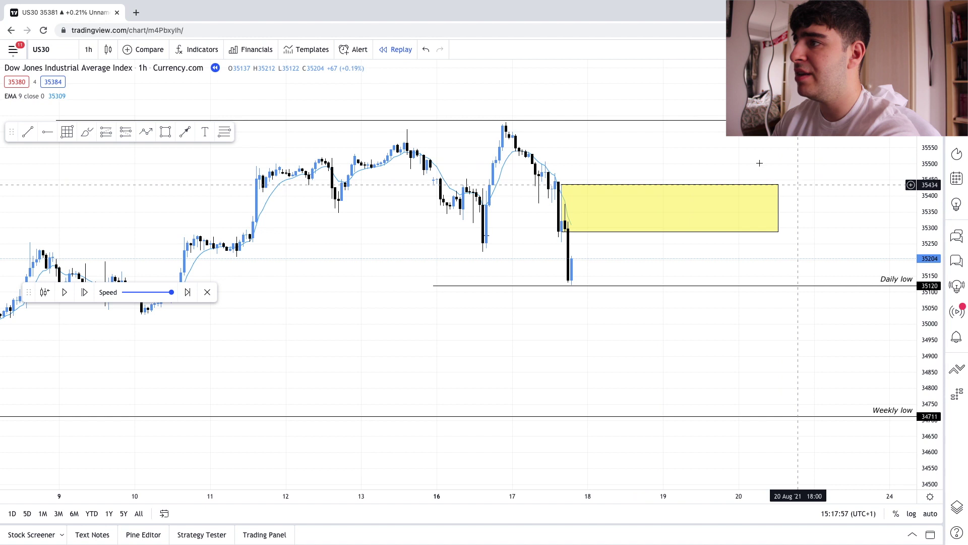
Look over the hourly candles around the yellow zones between the weekly high and the daily low.
{"action": "left_click_drag", "start_coordinate": [939, 223], "coordinate": [938, 154]}
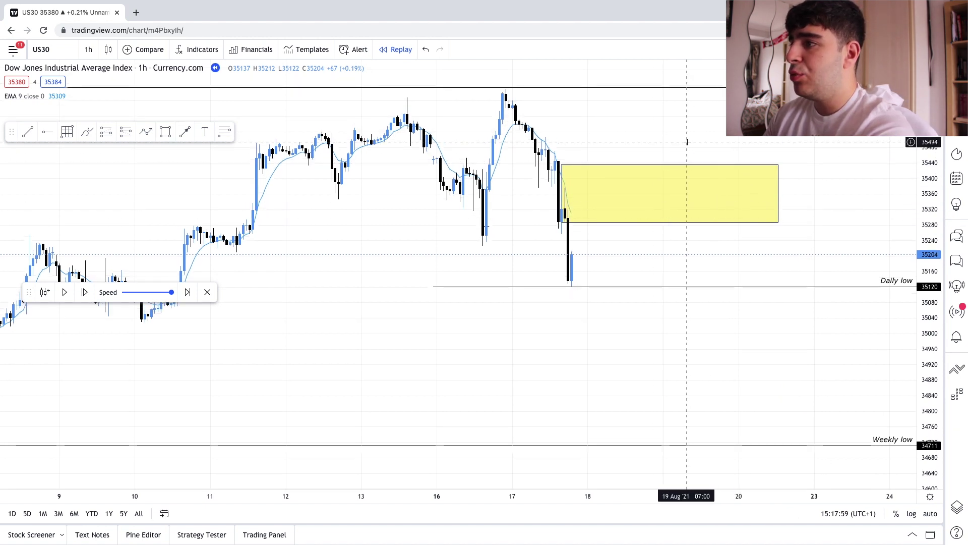
{"action": "left_click_drag", "start_coordinate": [684, 151], "coordinate": [714, 197]}
{"action": "scroll", "coordinate": [699, 194], "scroll_direction": "up", "scroll_amount": 2}
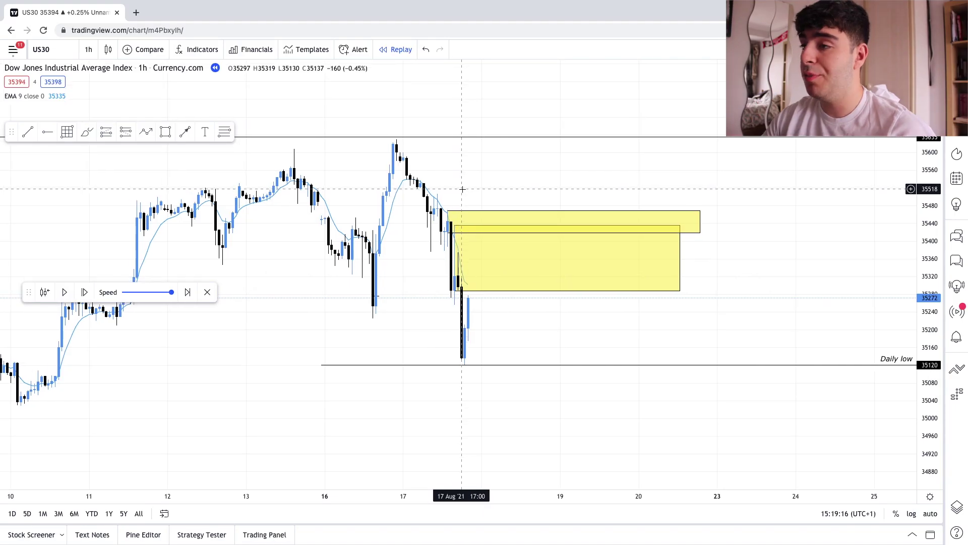
{"action": "scroll", "coordinate": [463, 189], "scroll_direction": "up", "scroll_amount": 4}
{"action": "scroll", "coordinate": [409, 192], "scroll_direction": "down", "scroll_amount": 3}
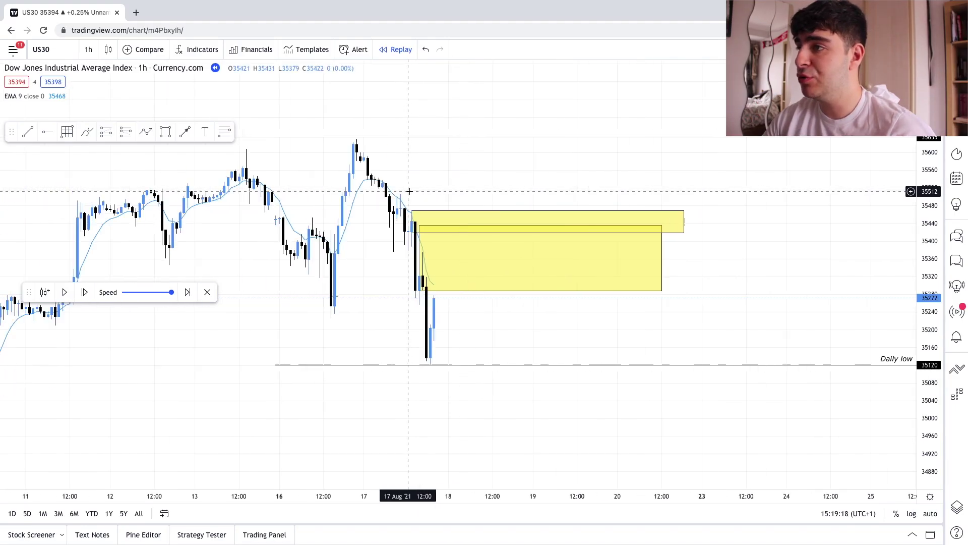
{"action": "left_click_drag", "start_coordinate": [421, 194], "coordinate": [450, 201]}
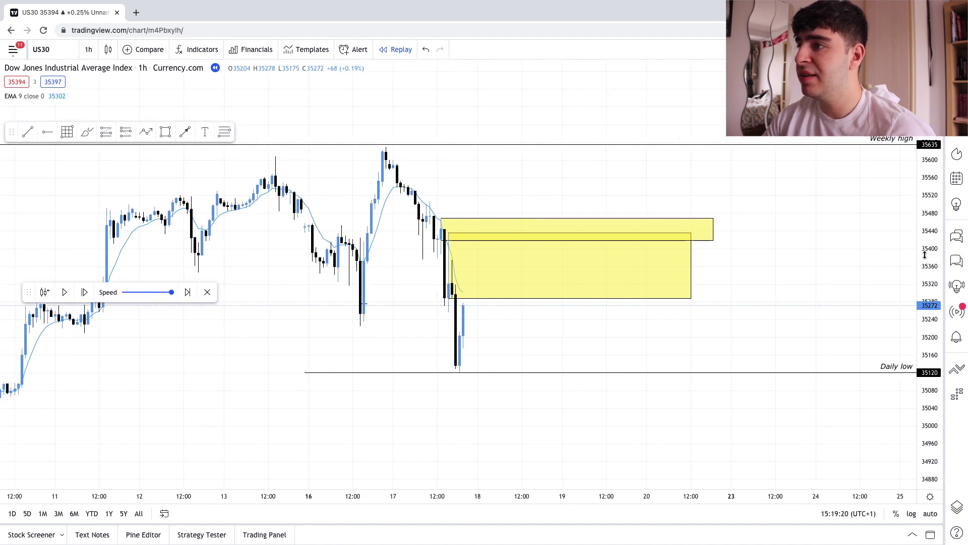
{"action": "left_click_drag", "start_coordinate": [925, 254], "coordinate": [922, 163]}
{"action": "left_click_drag", "start_coordinate": [600, 150], "coordinate": [684, 167]}
{"action": "scroll", "coordinate": [640, 168], "scroll_direction": "up", "scroll_amount": 2}
{"action": "left_click_drag", "start_coordinate": [593, 178], "coordinate": [663, 203]}
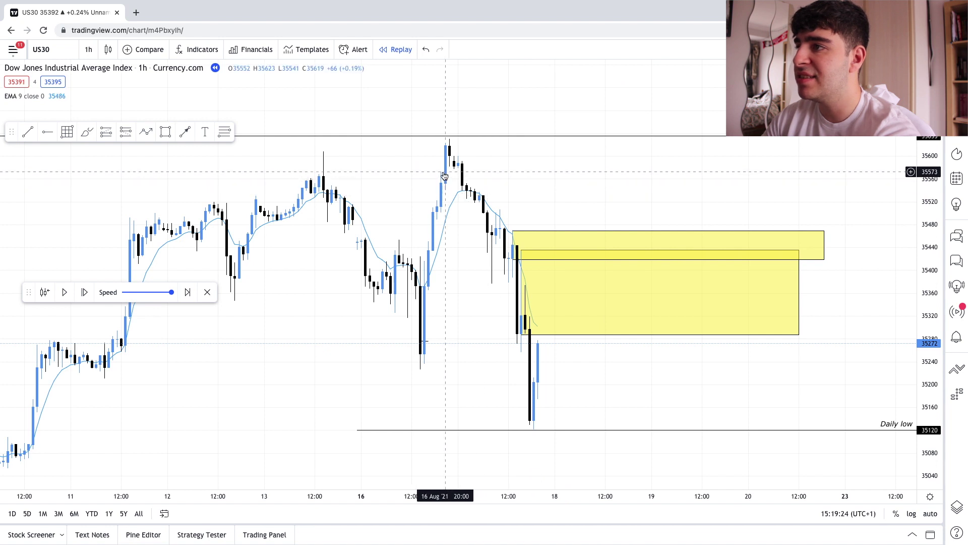
{"action": "left_click", "coordinate": [69, 133]}
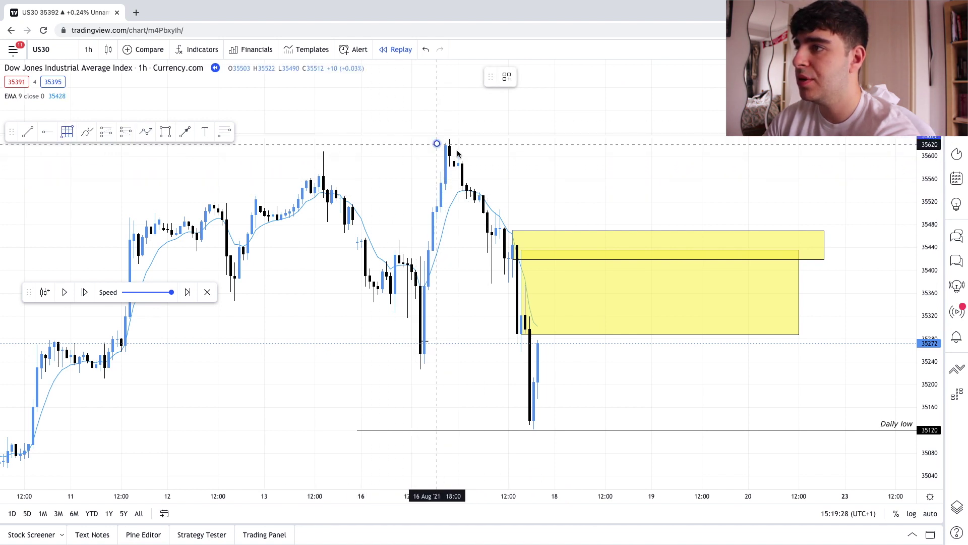
{"action": "left_click", "coordinate": [436, 144]}
{"action": "left_click", "coordinate": [449, 194]}
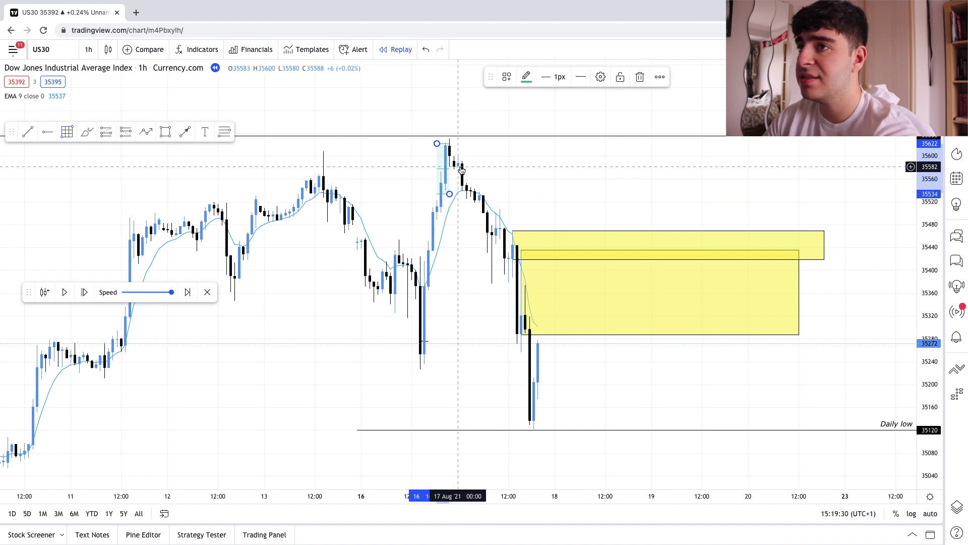
{"action": "key", "text": "Delete"}
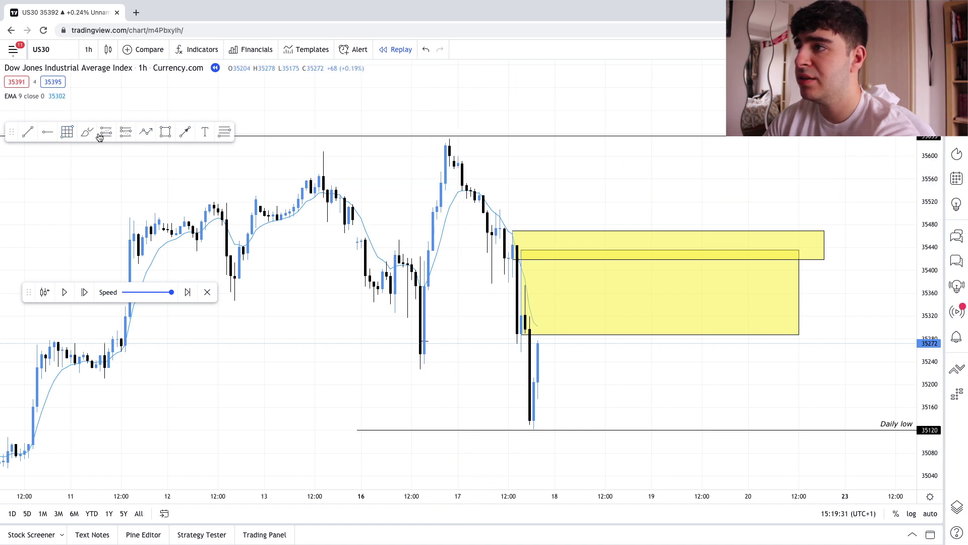
Draw a Gann box from about 35599 down to 35580, starting at the last 16 Aug '21 hourly candles near the weekly high.
{"action": "left_click", "coordinate": [72, 133]}
{"action": "left_click", "coordinate": [455, 158]}
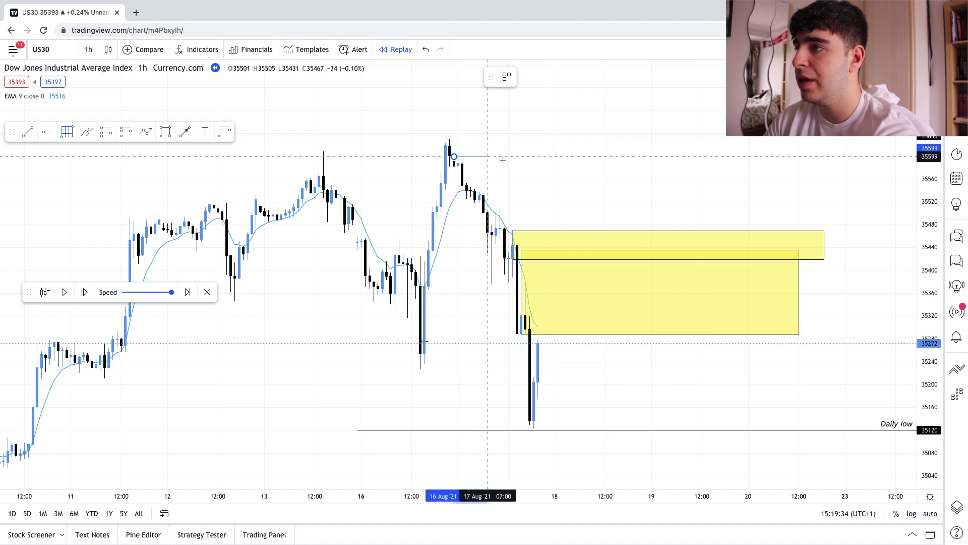
{"action": "left_click", "coordinate": [541, 168]}
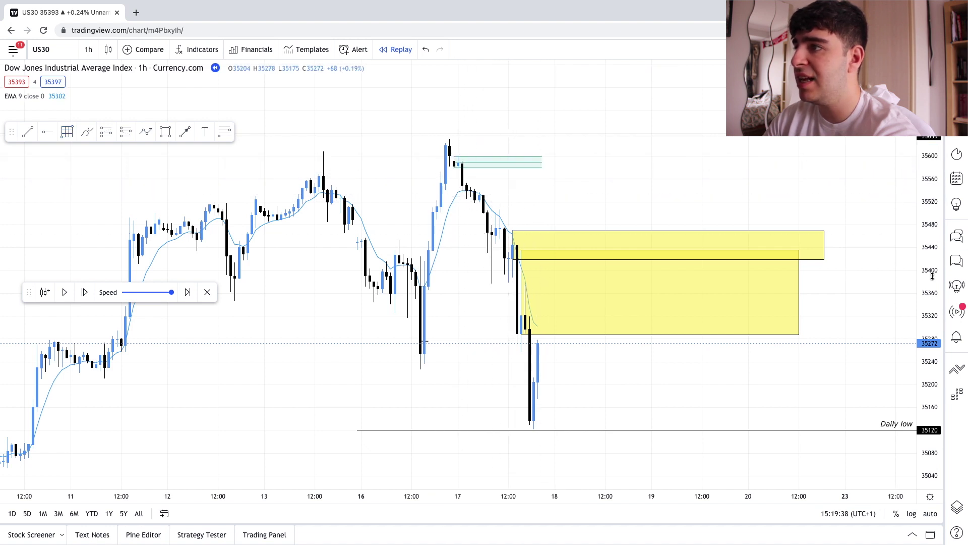
Examine the hourly decline from the weekly high past the teal and yellow zones down to the daily low.
{"action": "left_click_drag", "start_coordinate": [932, 276], "coordinate": [932, 252]}
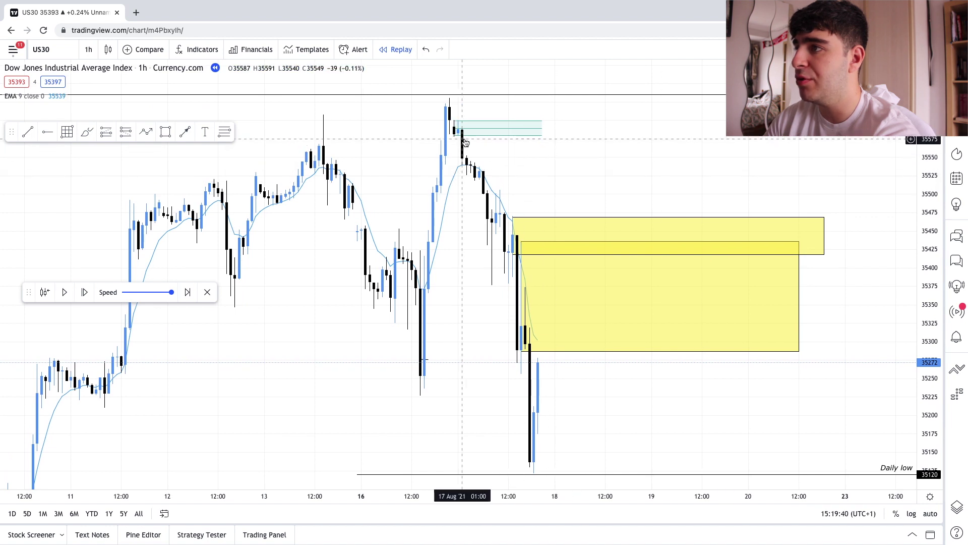
{"action": "left_click_drag", "start_coordinate": [463, 151], "coordinate": [478, 176]}
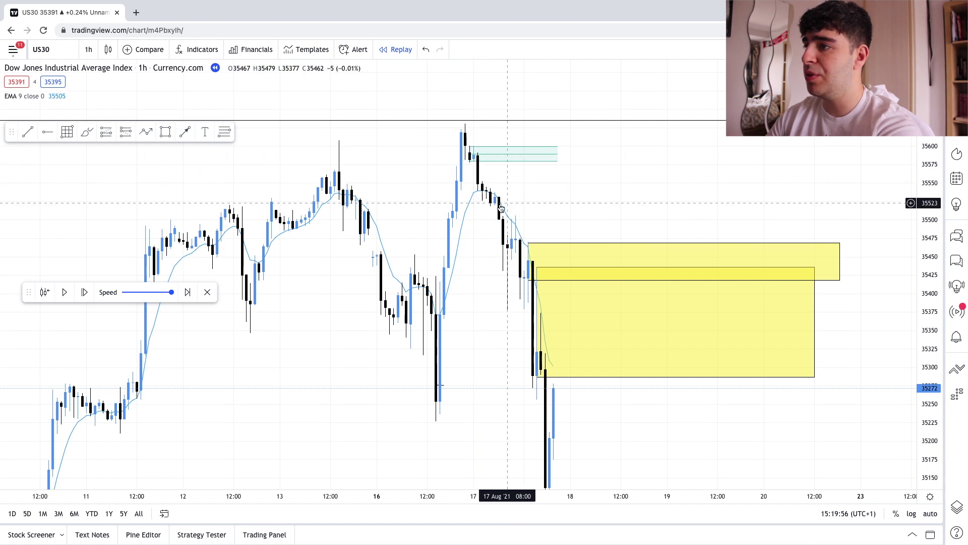
{"action": "left_click_drag", "start_coordinate": [566, 202], "coordinate": [560, 183]}
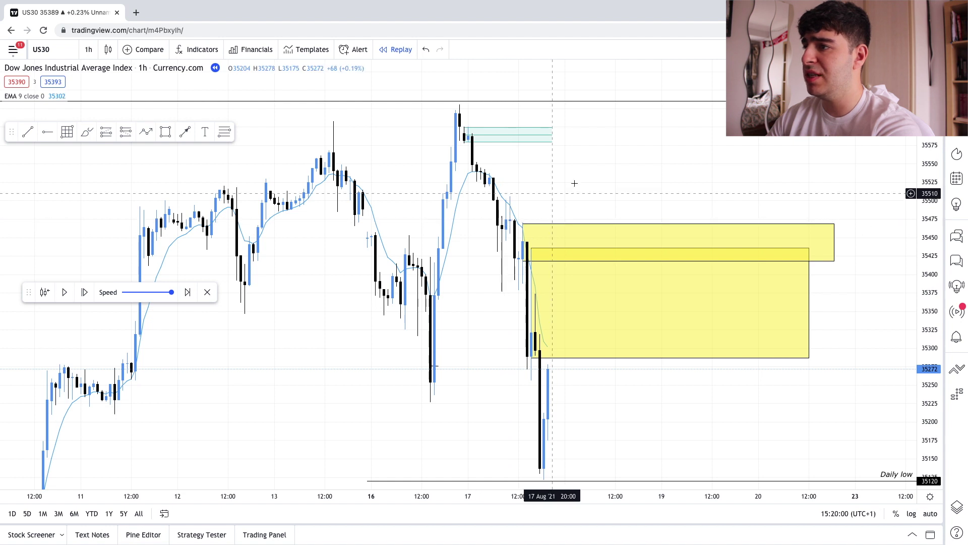
{"action": "left_click_drag", "start_coordinate": [554, 187], "coordinate": [580, 164]}
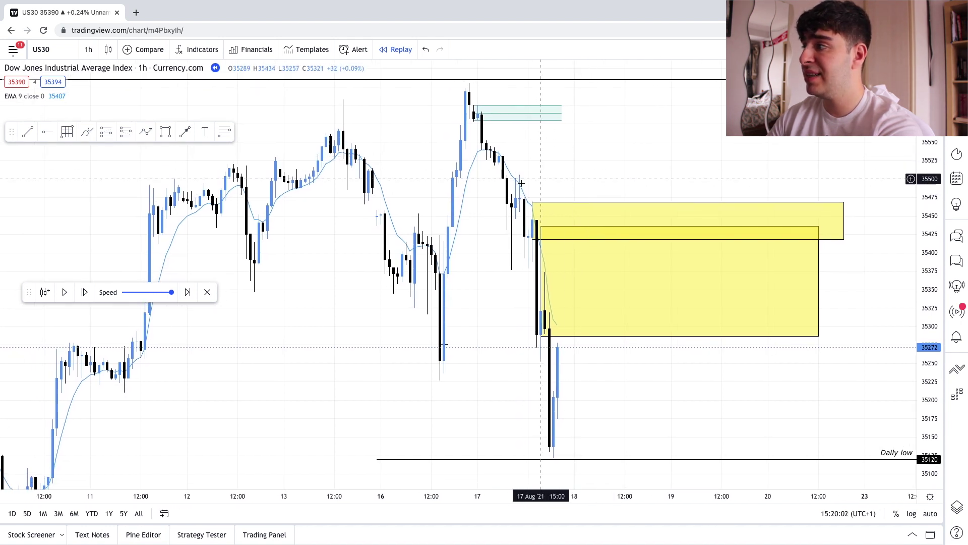
{"action": "scroll", "coordinate": [520, 184], "scroll_direction": "up", "scroll_amount": 1}
{"action": "left_click_drag", "start_coordinate": [926, 143], "coordinate": [927, 166]}
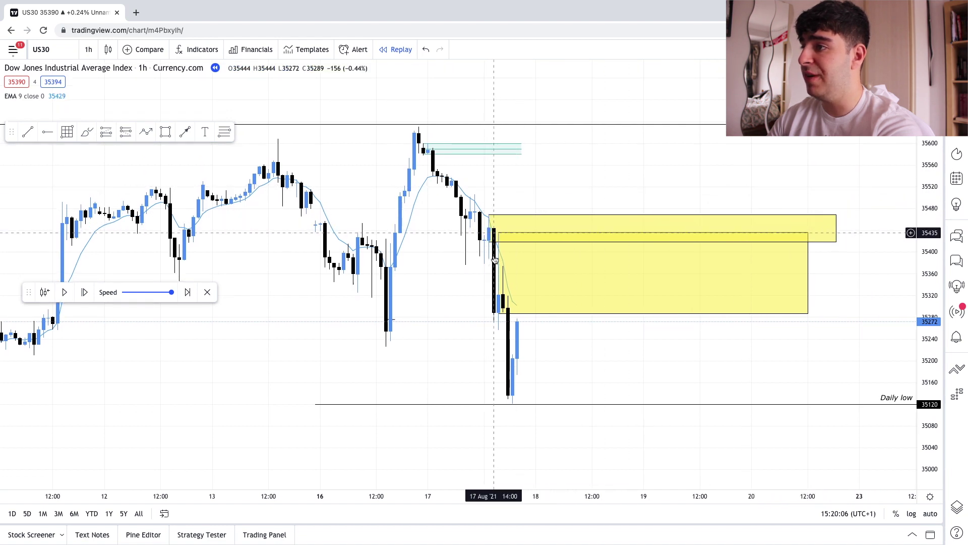
{"action": "left_click", "coordinate": [501, 237]}
{"action": "left_click", "coordinate": [489, 225]}
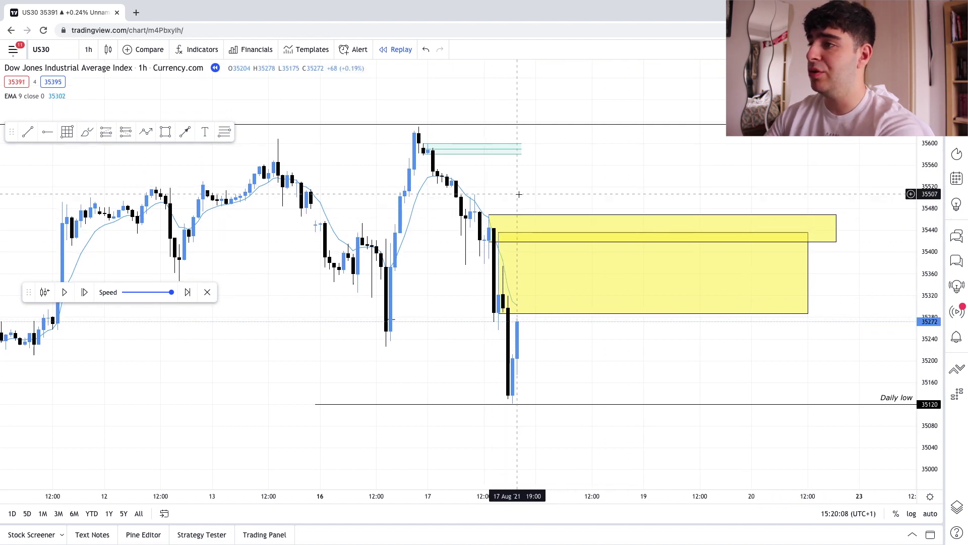
{"action": "left_click_drag", "start_coordinate": [518, 190], "coordinate": [521, 185]}
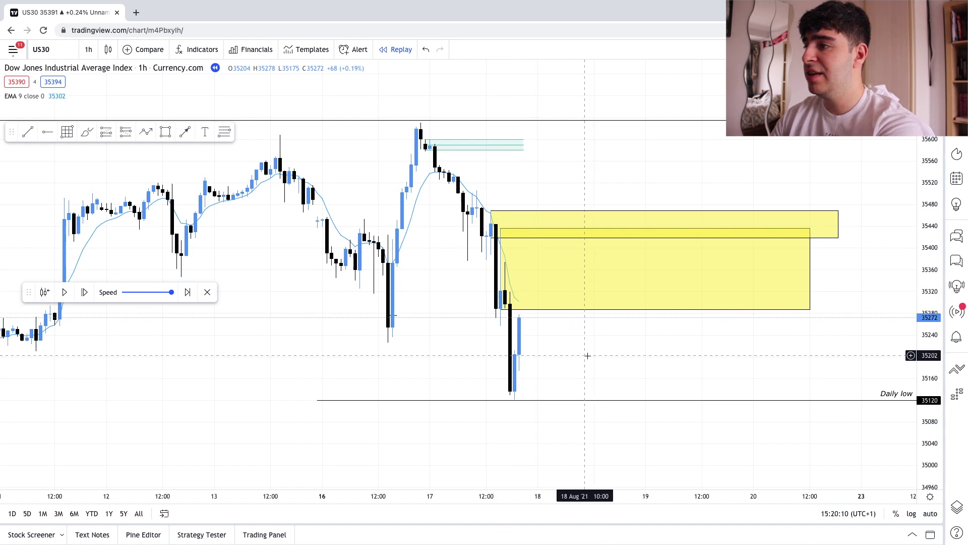
{"action": "left_click_drag", "start_coordinate": [585, 355], "coordinate": [515, 351]}
{"action": "left_click", "coordinate": [562, 381]}
Switch the chart to the 1 week timeframe and look over the latest candles against the marked high and low levels.
{"action": "left_click", "coordinate": [93, 53]}
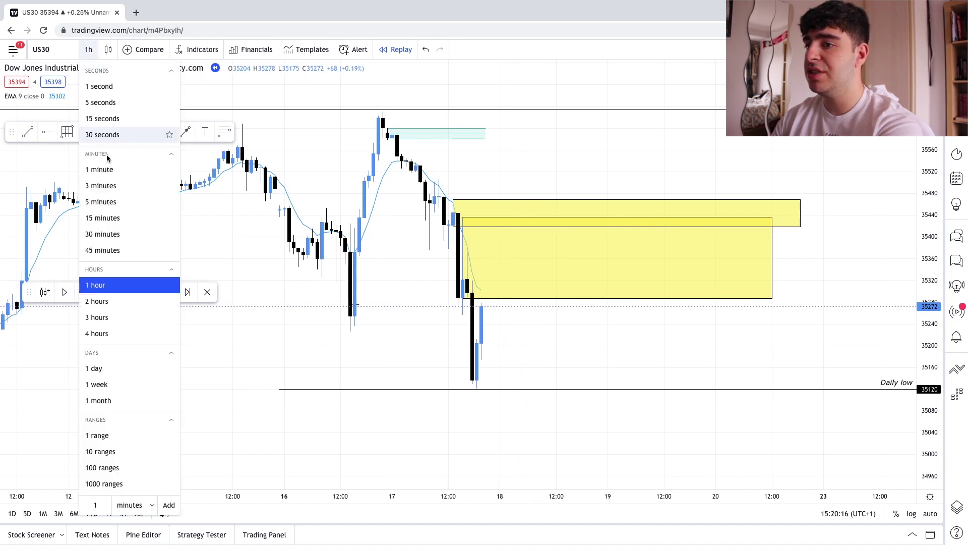
{"action": "left_click", "coordinate": [117, 386]}
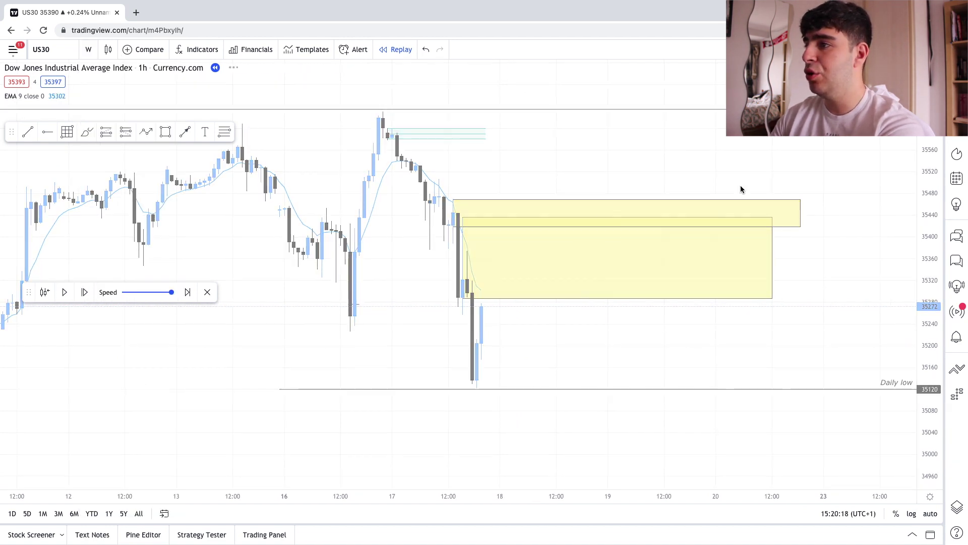
{"action": "left_click_drag", "start_coordinate": [931, 145], "coordinate": [884, 385]}
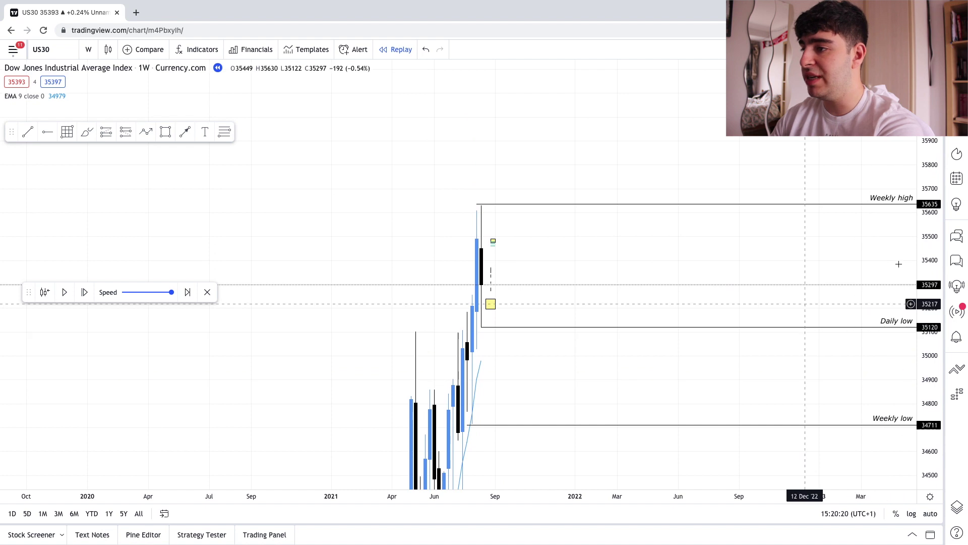
{"action": "left_click_drag", "start_coordinate": [929, 220], "coordinate": [900, 301]}
{"action": "left_click_drag", "start_coordinate": [791, 252], "coordinate": [800, 217]}
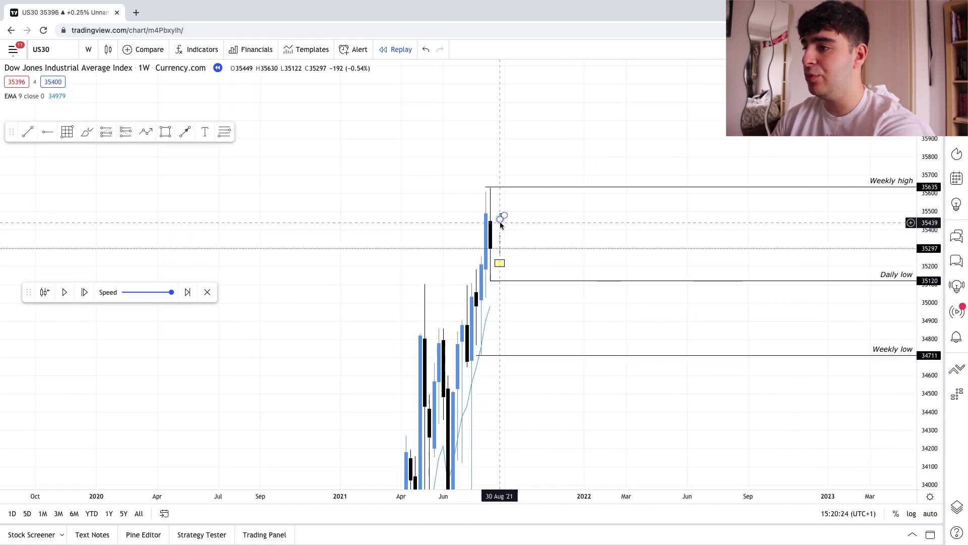
Switch the chart to the 1 hour timeframe and look over the candles around the marked zones between the weekly high and daily low.
{"action": "left_click", "coordinate": [86, 49]}
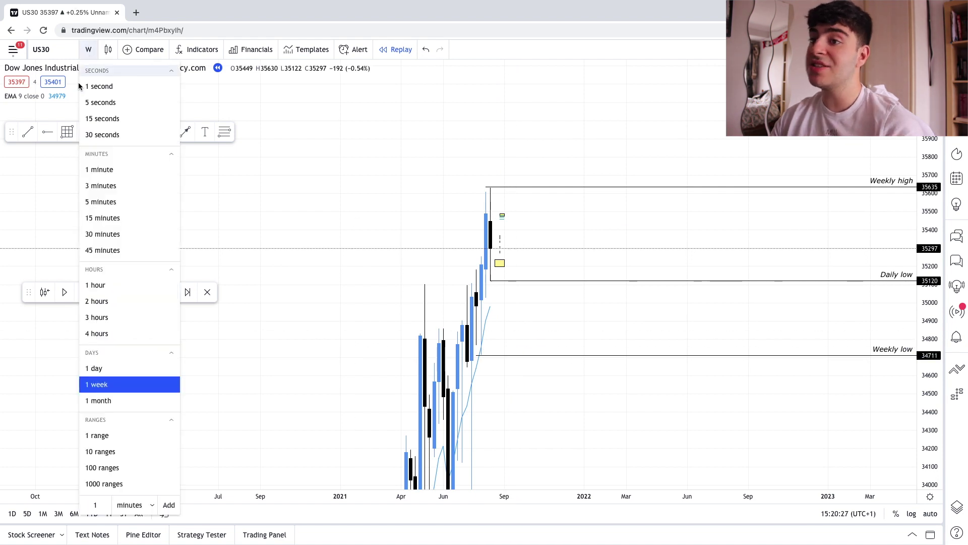
{"action": "left_click", "coordinate": [114, 285]}
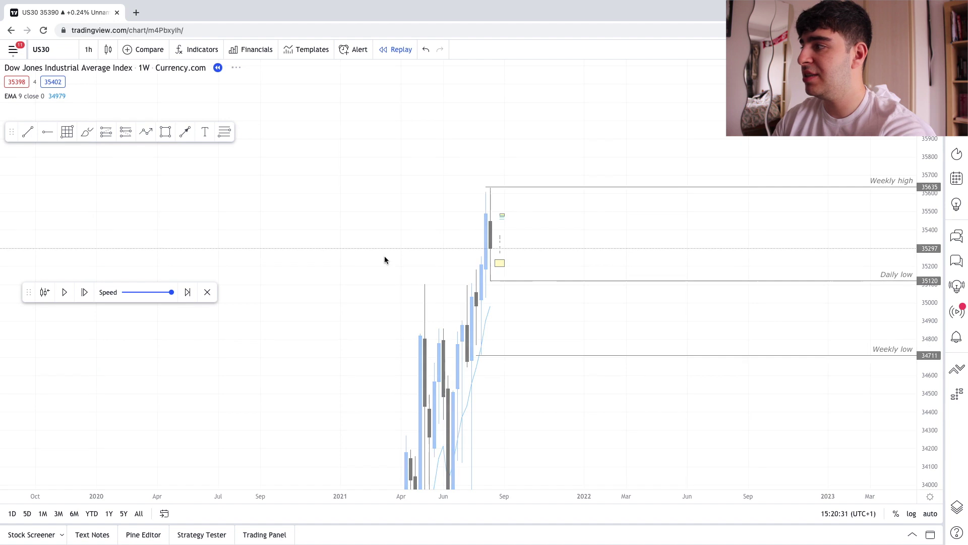
{"action": "left_click_drag", "start_coordinate": [926, 264], "coordinate": [931, 222]}
{"action": "left_click_drag", "start_coordinate": [830, 247], "coordinate": [838, 294]}
{"action": "scroll", "coordinate": [826, 307], "scroll_direction": "up", "scroll_amount": 1}
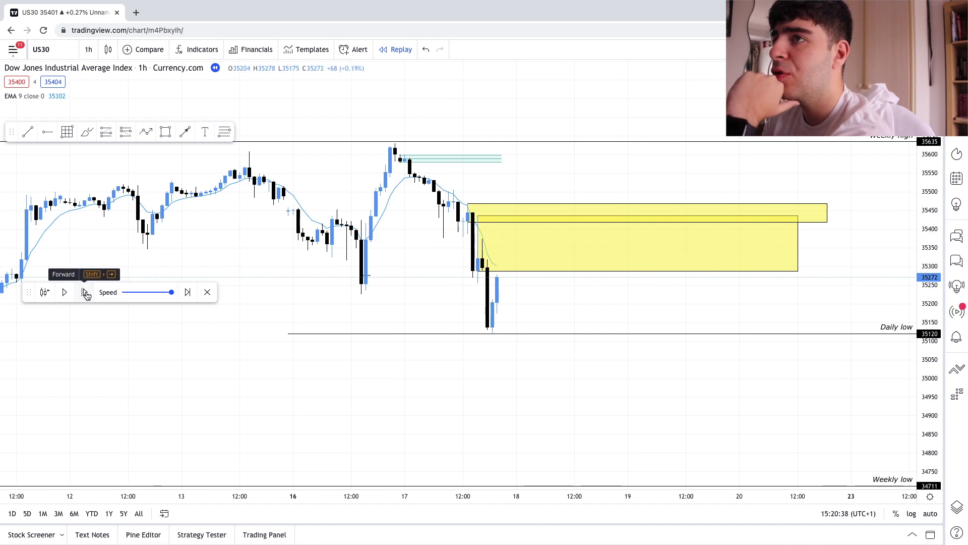
Switch the chart to the 15 minutes timeframe, framing the latest candles beside the yellow zones.
{"action": "left_click", "coordinate": [89, 49]}
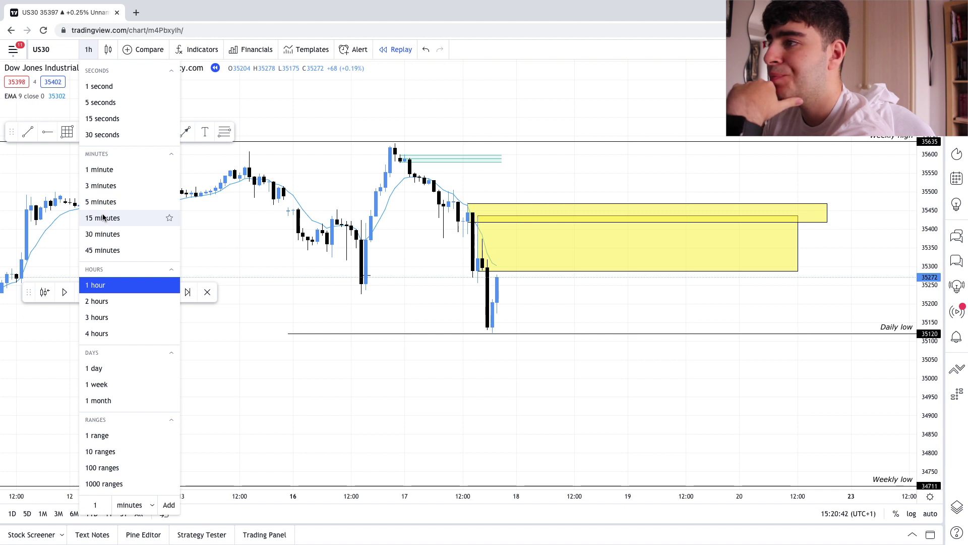
{"action": "left_click", "coordinate": [103, 217]}
{"action": "left_click_drag", "start_coordinate": [590, 292], "coordinate": [531, 323]}
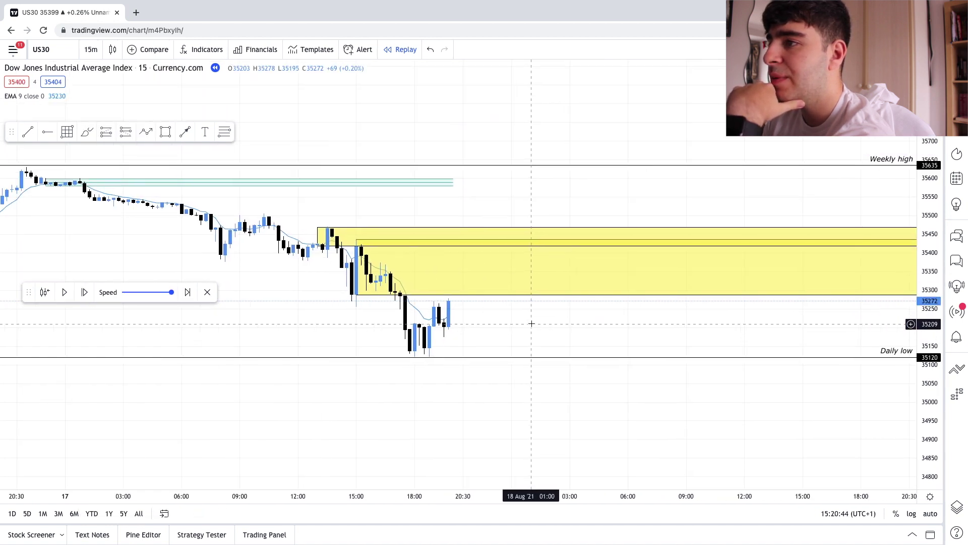
Delete the upper, narrower yellow rectangle and the teal Gann box just below the weekly high.
{"action": "left_click", "coordinate": [371, 229]}
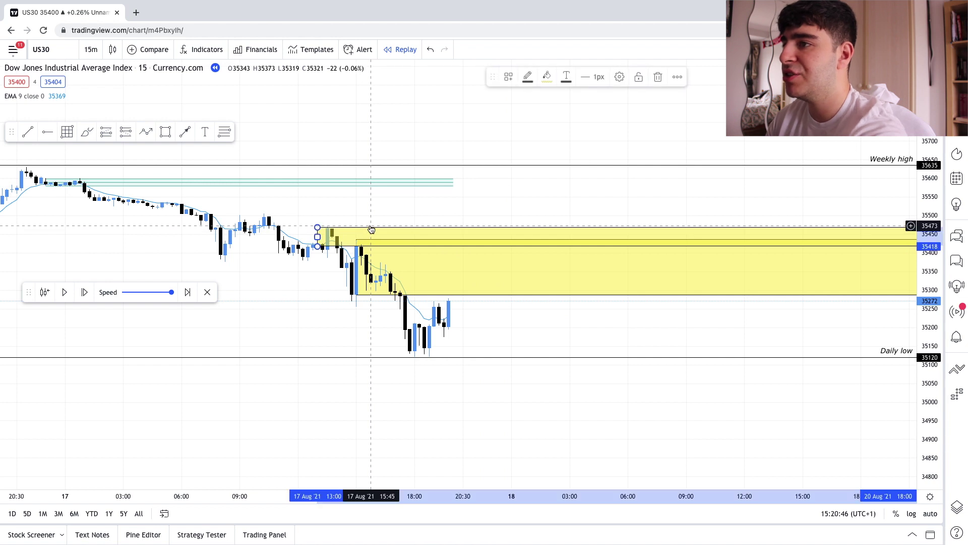
{"action": "left_click", "coordinate": [369, 223]}
{"action": "mouse_move", "coordinate": [441, 219]}
{"action": "left_mouse_down"}
{"action": "mouse_move", "coordinate": [421, 213]}
{"action": "mouse_move", "coordinate": [418, 174]}
{"action": "left_mouse_up"}
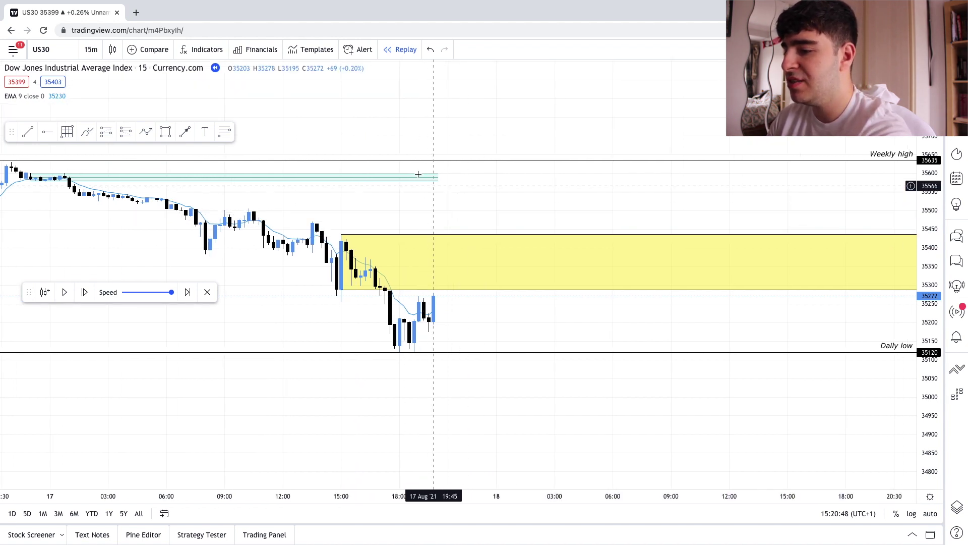
{"action": "left_click", "coordinate": [418, 175]}
{"action": "key", "text": "Delete"}
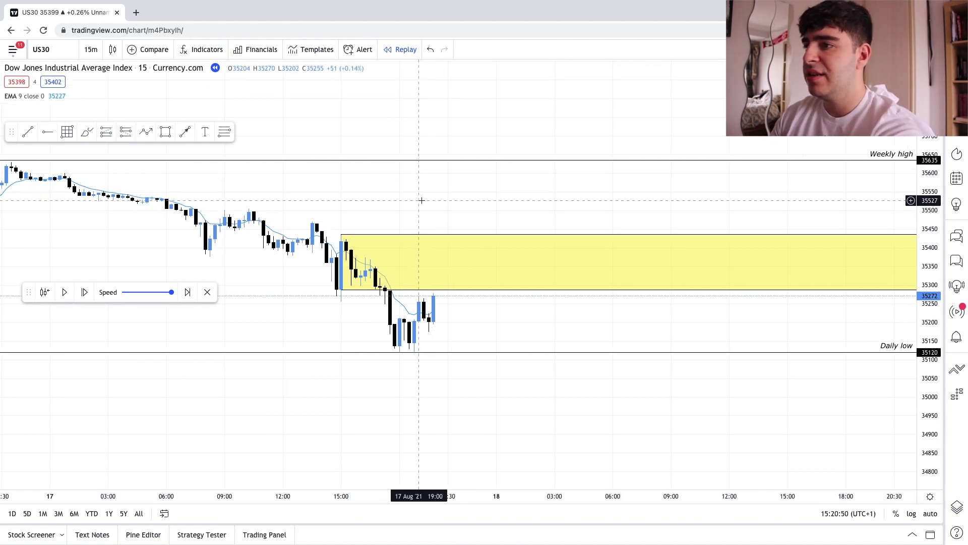
Draw a Gann box from about 35320 up to 35370 inside the remaining yellow zone, starting at the 17 Aug '21 16:30 candle.
{"action": "left_click_drag", "start_coordinate": [445, 206], "coordinate": [447, 199]}
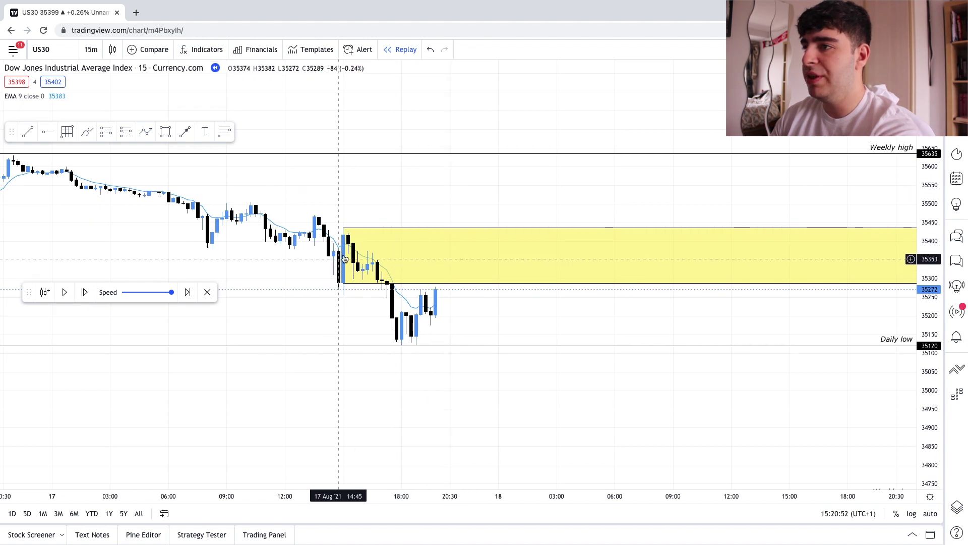
{"action": "left_click_drag", "start_coordinate": [354, 302], "coordinate": [369, 312]}
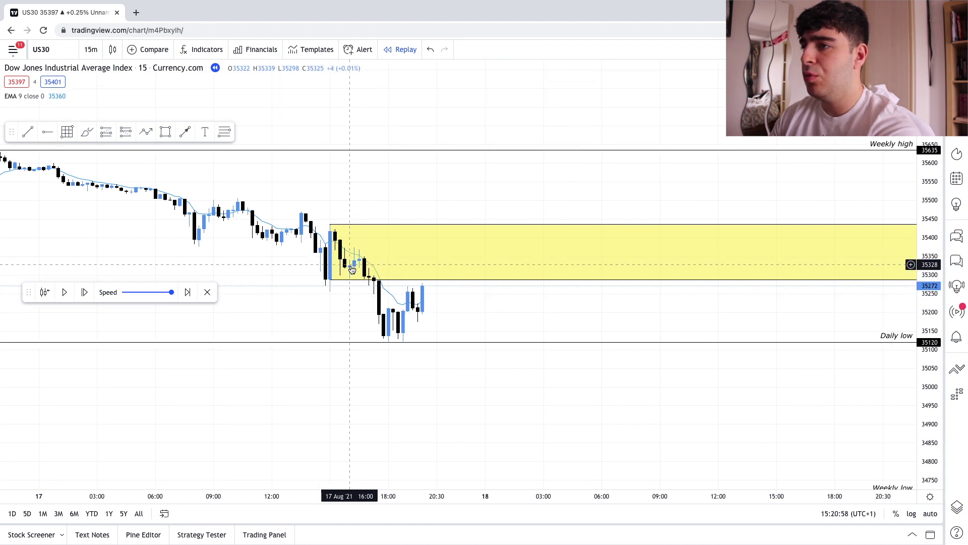
{"action": "left_click_drag", "start_coordinate": [368, 290], "coordinate": [364, 287]}
{"action": "left_click_drag", "start_coordinate": [922, 313], "coordinate": [910, 198]}
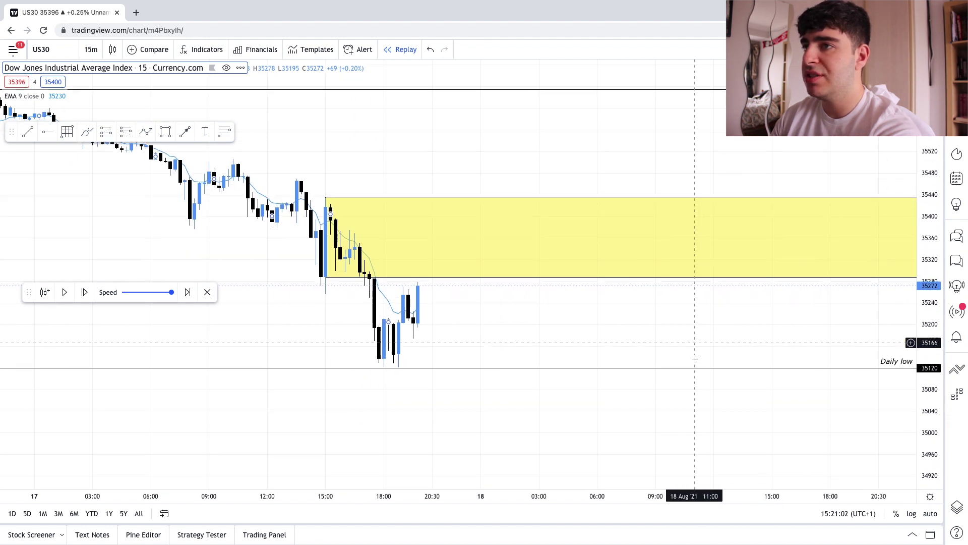
{"action": "left_click_drag", "start_coordinate": [696, 352], "coordinate": [688, 347]}
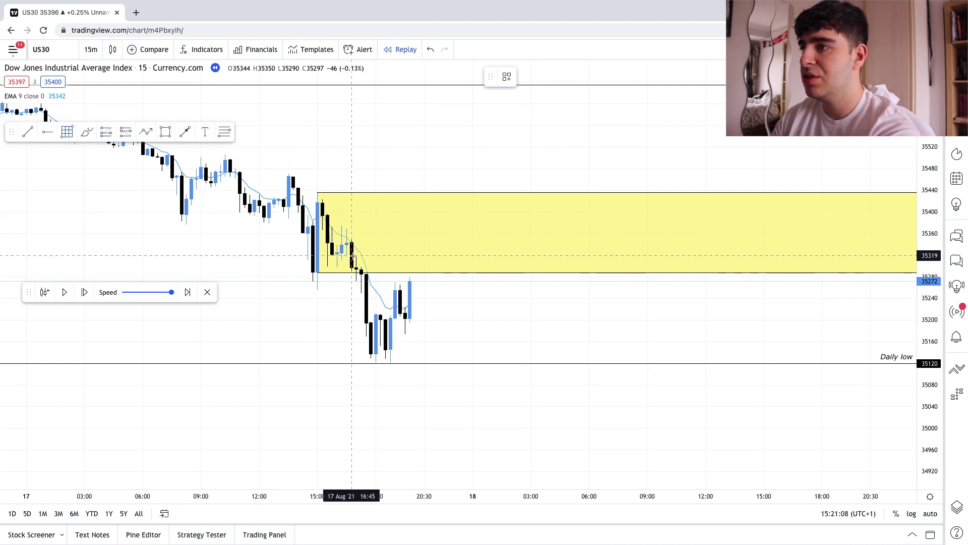
{"action": "left_click", "coordinate": [347, 255]}
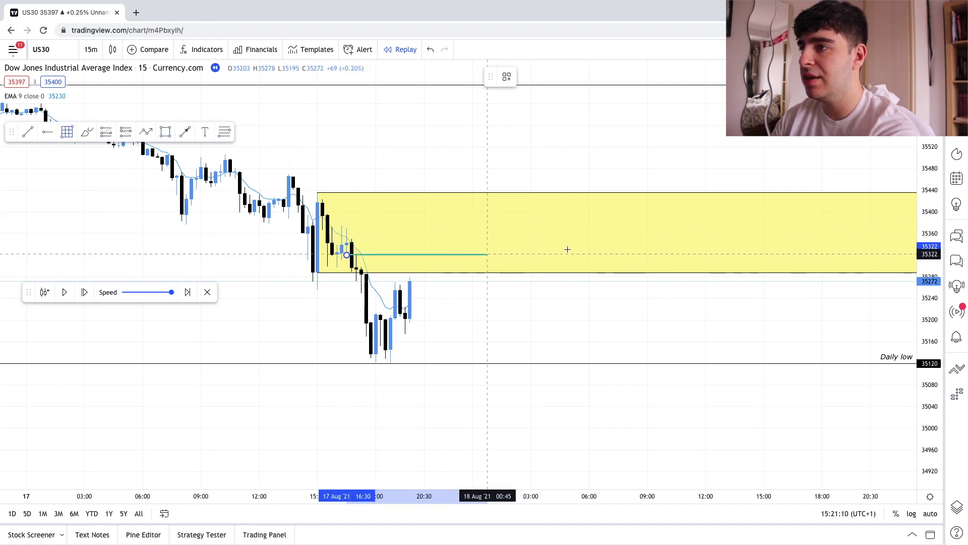
{"action": "left_click", "coordinate": [856, 229]}
{"action": "left_click", "coordinate": [826, 284]}
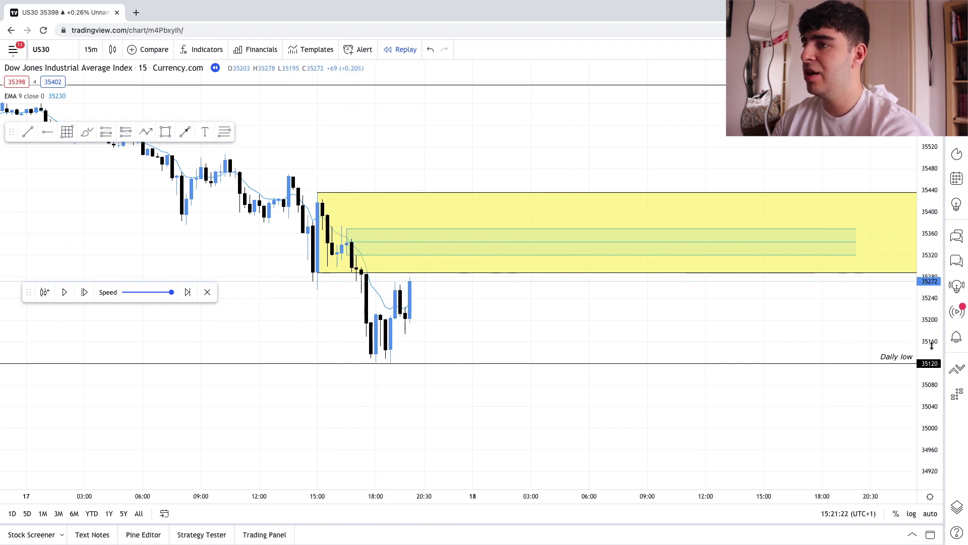
Advance the replay candle by candle to 17 Aug '21 20:45, watching price against the new Gann box.
{"action": "left_click_drag", "start_coordinate": [932, 330], "coordinate": [930, 244]}
{"action": "left_click_drag", "start_coordinate": [731, 327], "coordinate": [682, 356]}
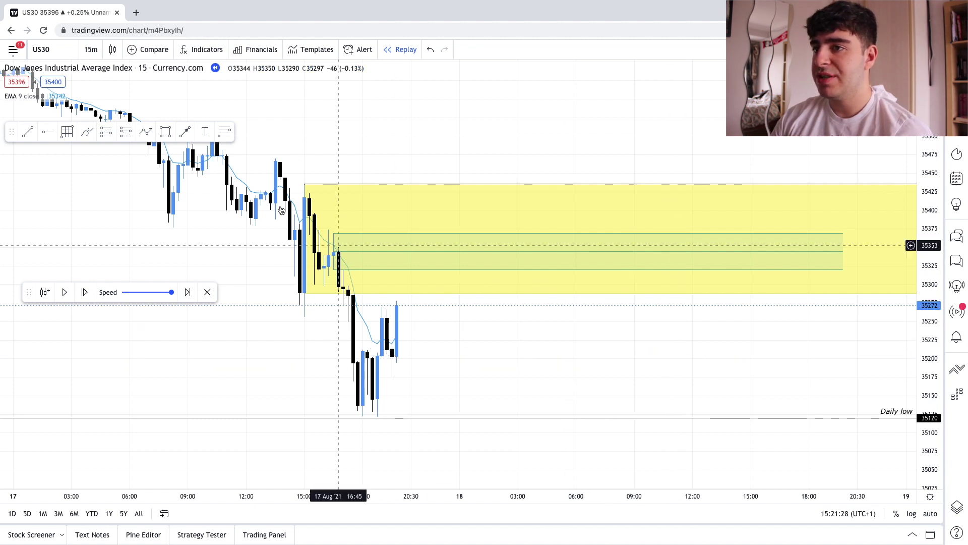
{"action": "left_click", "coordinate": [86, 296]}
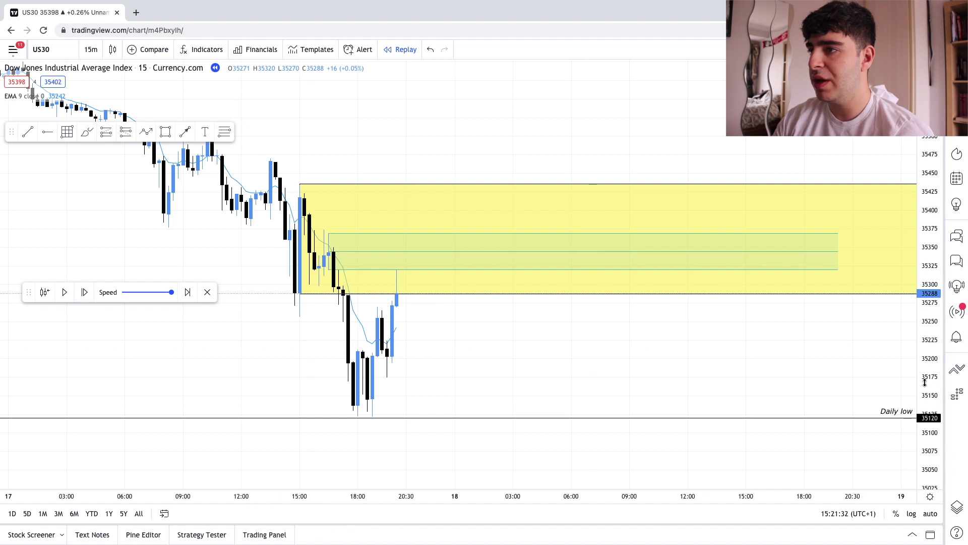
{"action": "left_click_drag", "start_coordinate": [934, 370], "coordinate": [935, 232]}
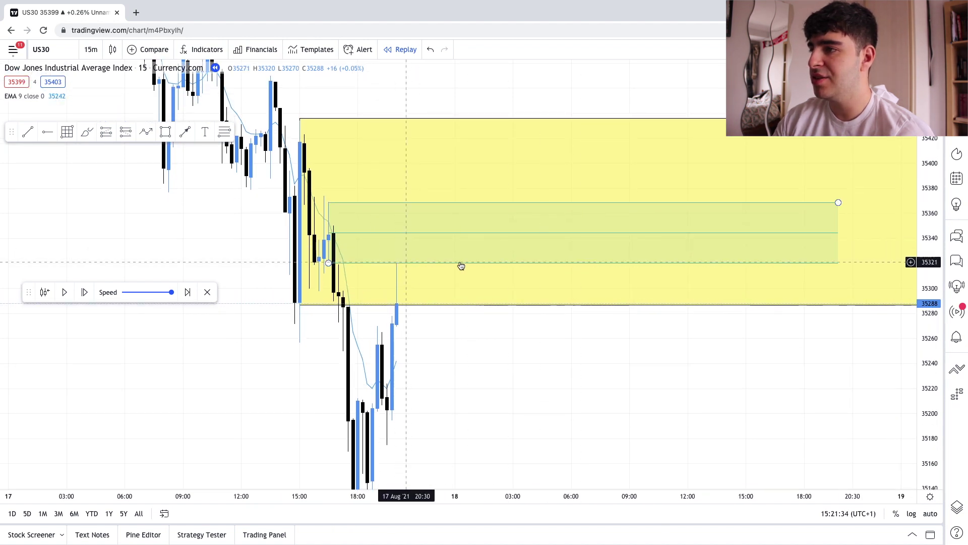
{"action": "double_click", "coordinate": [930, 225]}
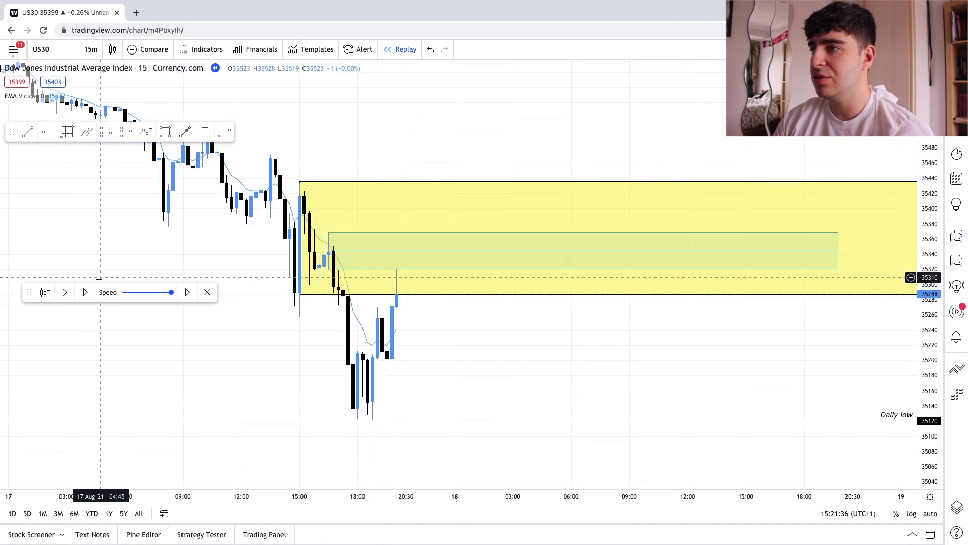
{"action": "left_click", "coordinate": [86, 293]}
{"action": "left_click", "coordinate": [85, 292]}
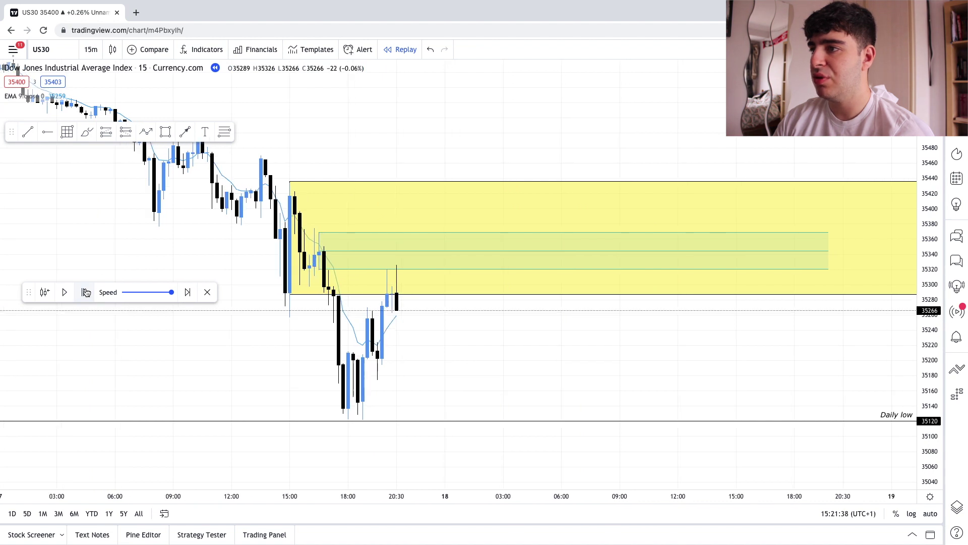
{"action": "left_click", "coordinate": [85, 292]}
{"action": "left_click", "coordinate": [85, 293]}
{"action": "left_click", "coordinate": [85, 293]}
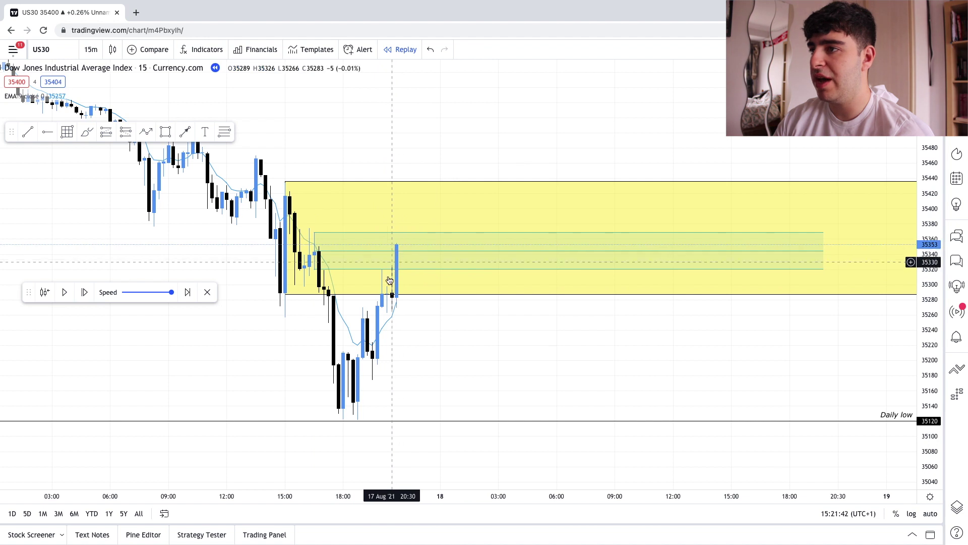
{"action": "left_click", "coordinate": [381, 254]}
Advance the replay candle by candle to 18 Aug '21 07:00 and inspect the latest candles inside the Gann box.
{"action": "left_click", "coordinate": [87, 295]}
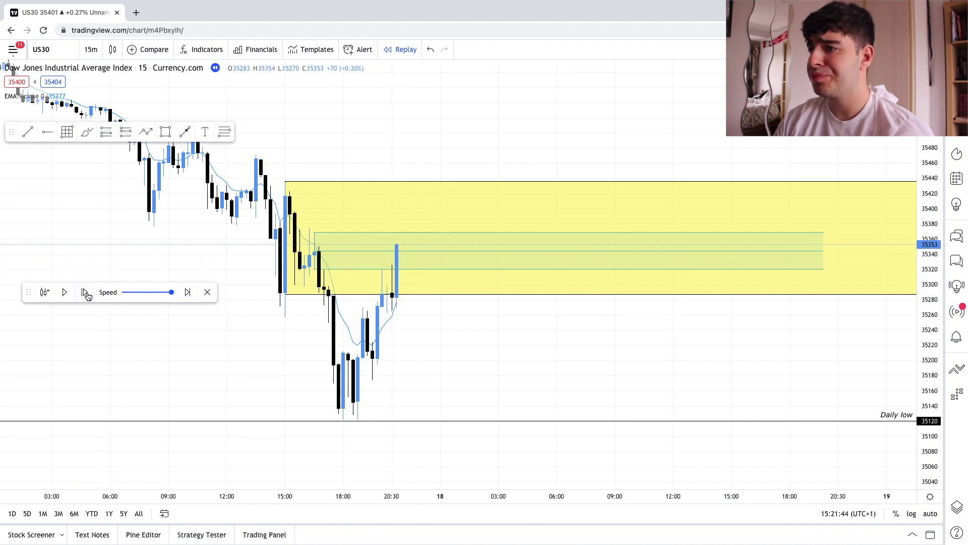
{"action": "left_click", "coordinate": [87, 295]}
{"action": "left_click", "coordinate": [87, 295]}
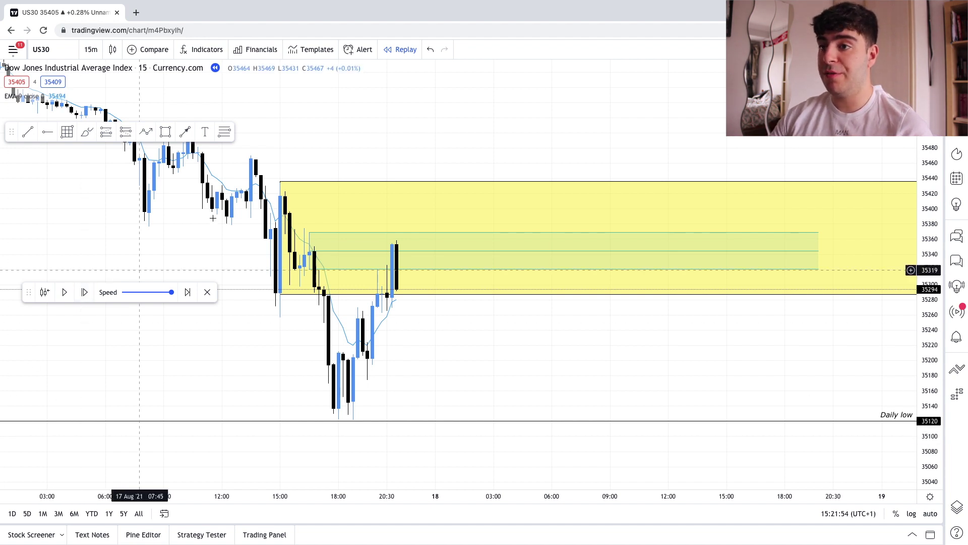
{"action": "left_click", "coordinate": [85, 293]}
{"action": "left_click", "coordinate": [86, 293]}
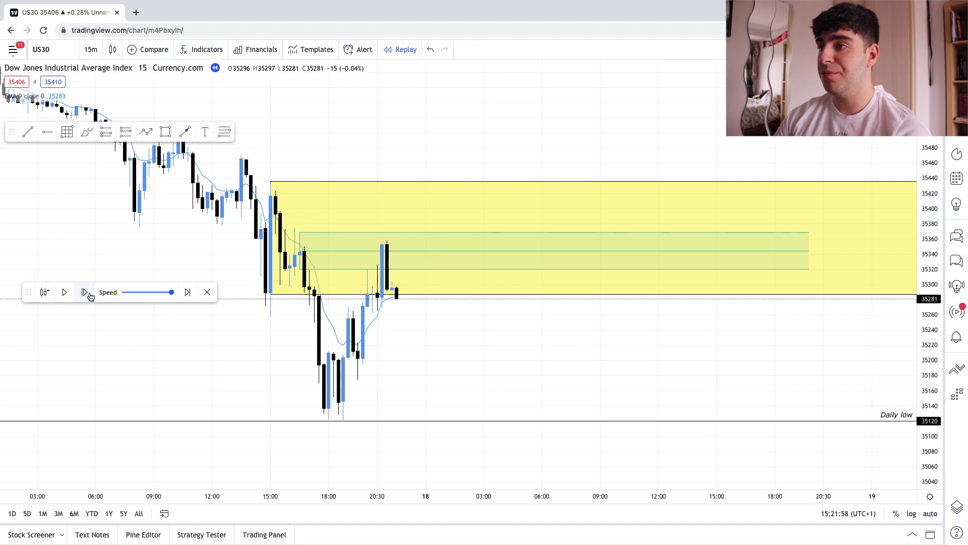
{"action": "left_click", "coordinate": [86, 293]}
{"action": "left_click", "coordinate": [86, 294]}
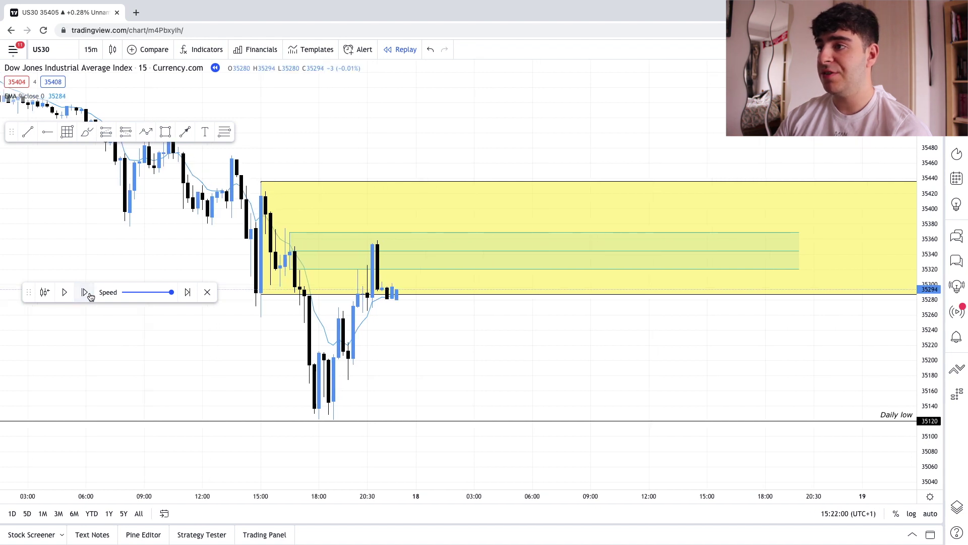
{"action": "left_click", "coordinate": [86, 293]}
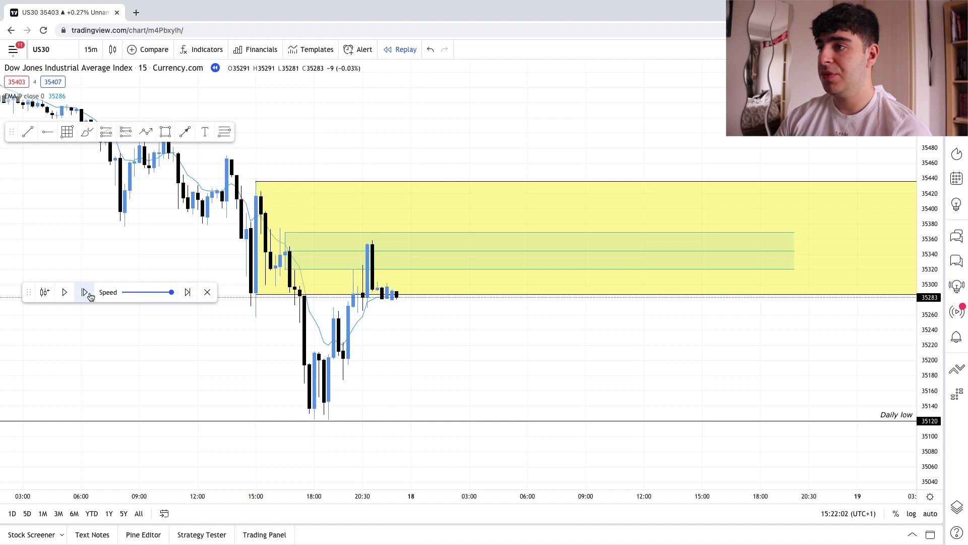
{"action": "left_click", "coordinate": [86, 293]}
{"action": "left_click", "coordinate": [86, 294]}
{"action": "left_click", "coordinate": [86, 294]}
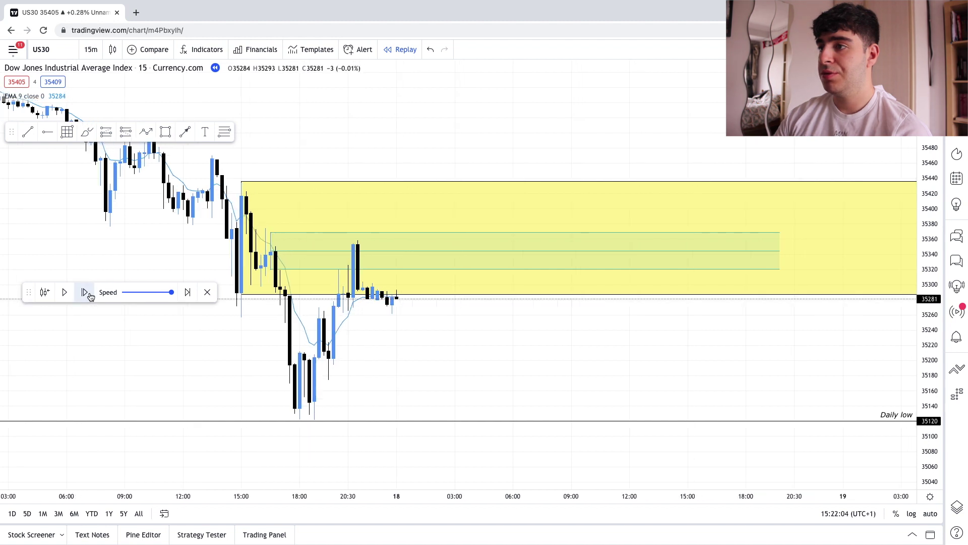
{"action": "left_click", "coordinate": [86, 294]}
{"action": "left_click", "coordinate": [86, 293]}
{"action": "left_click", "coordinate": [86, 294]}
{"action": "left_click", "coordinate": [86, 293]}
{"action": "left_click", "coordinate": [86, 293]}
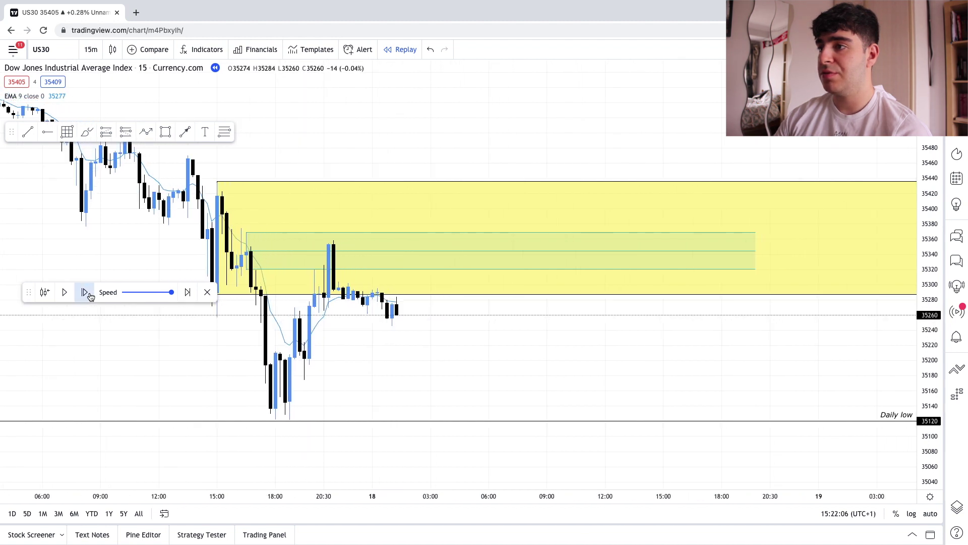
{"action": "left_click", "coordinate": [85, 293]}
{"action": "left_click", "coordinate": [86, 294]}
{"action": "left_click", "coordinate": [86, 293]}
{"action": "left_click", "coordinate": [86, 294]}
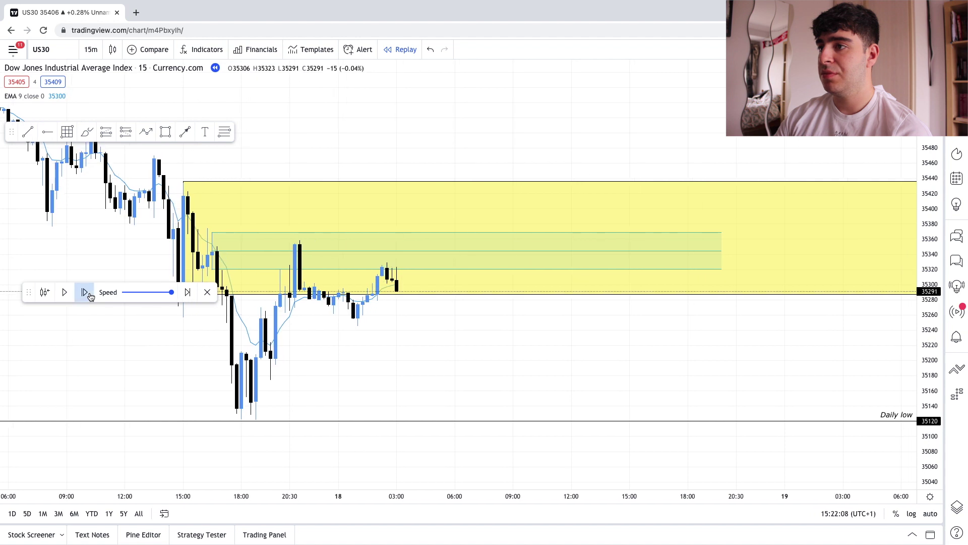
{"action": "left_click", "coordinate": [86, 293]}
{"action": "left_click", "coordinate": [86, 294]}
{"action": "left_click", "coordinate": [86, 293]}
{"action": "left_click", "coordinate": [86, 293]}
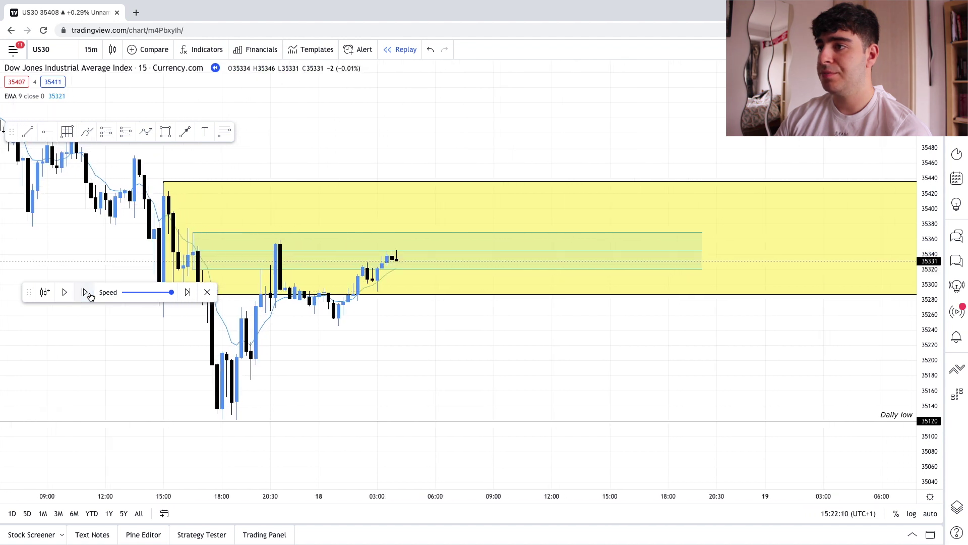
{"action": "left_click", "coordinate": [87, 293]}
{"action": "left_click", "coordinate": [86, 293]}
{"action": "left_click", "coordinate": [87, 293]}
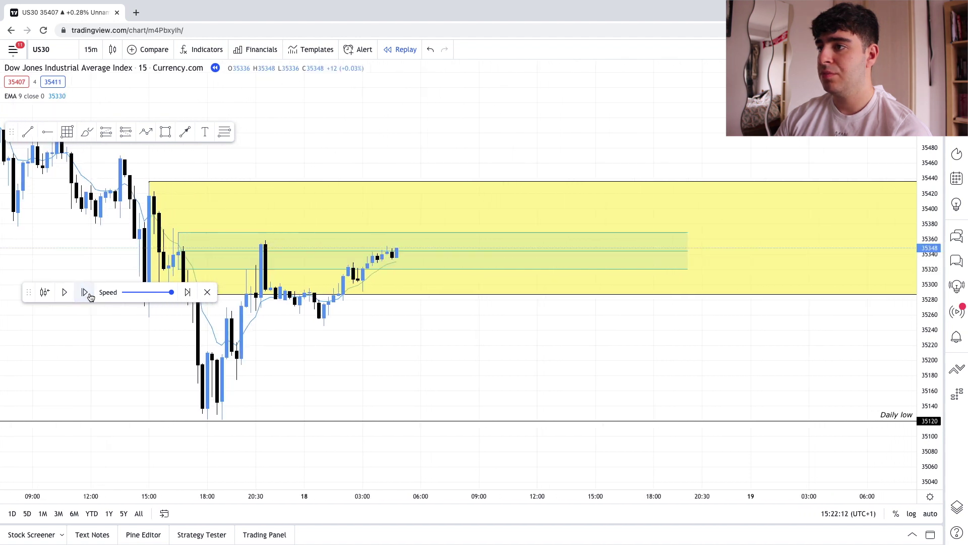
{"action": "left_click", "coordinate": [86, 294]}
{"action": "left_click", "coordinate": [87, 293]}
{"action": "left_click", "coordinate": [87, 293]}
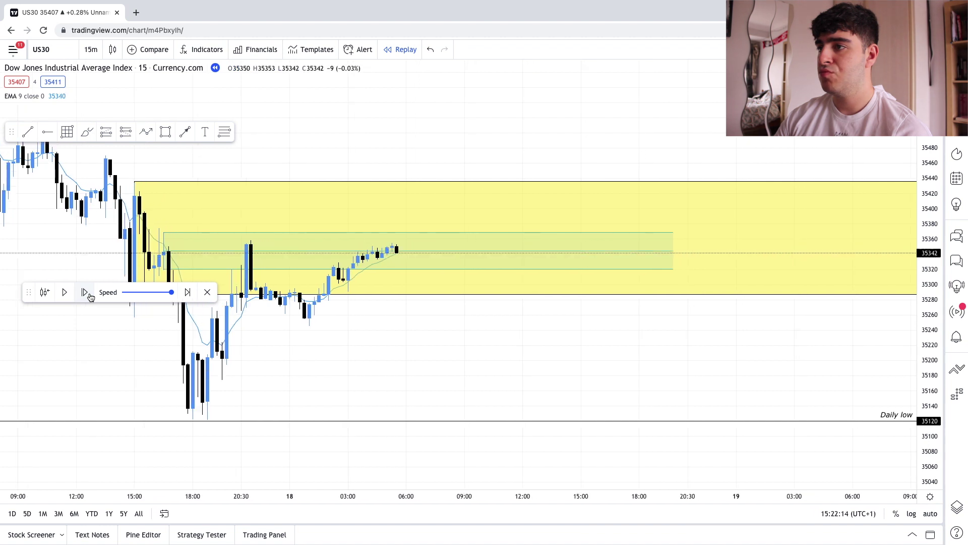
{"action": "left_click", "coordinate": [87, 293]}
{"action": "left_click", "coordinate": [86, 293]}
{"action": "left_click", "coordinate": [87, 293]}
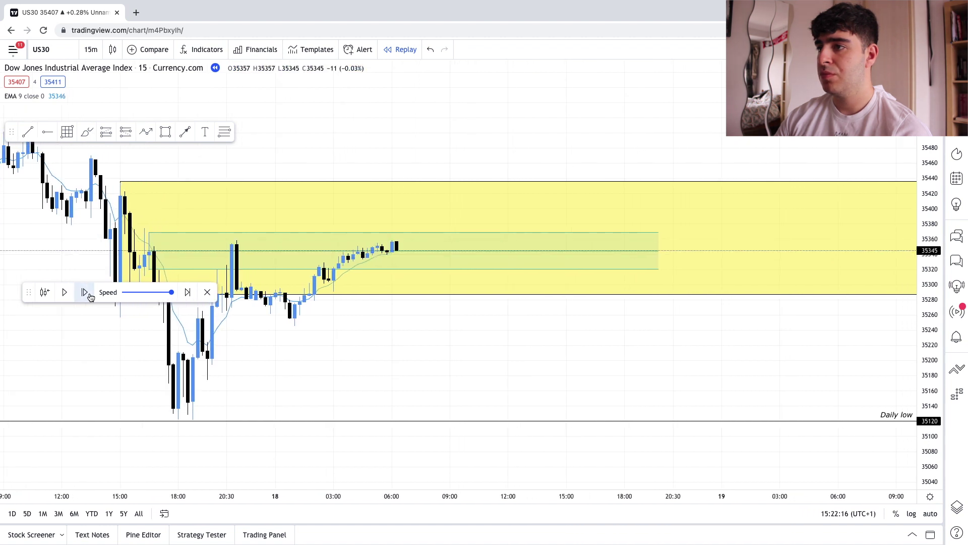
{"action": "left_click", "coordinate": [87, 293]}
{"action": "left_click", "coordinate": [87, 294]}
{"action": "left_click", "coordinate": [87, 293]}
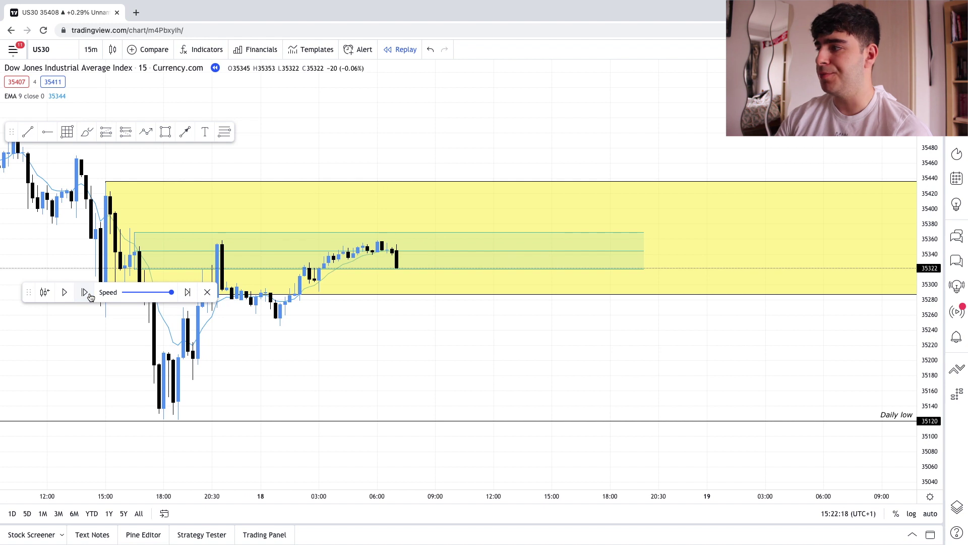
{"action": "left_click", "coordinate": [86, 294]}
{"action": "left_click_drag", "start_coordinate": [937, 376], "coordinate": [936, 343]}
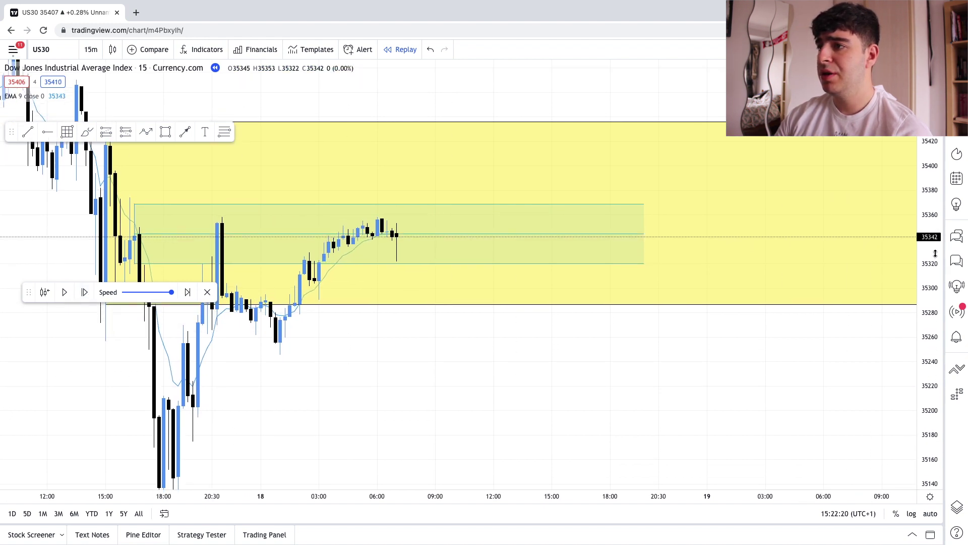
{"action": "left_click_drag", "start_coordinate": [523, 395], "coordinate": [631, 417]}
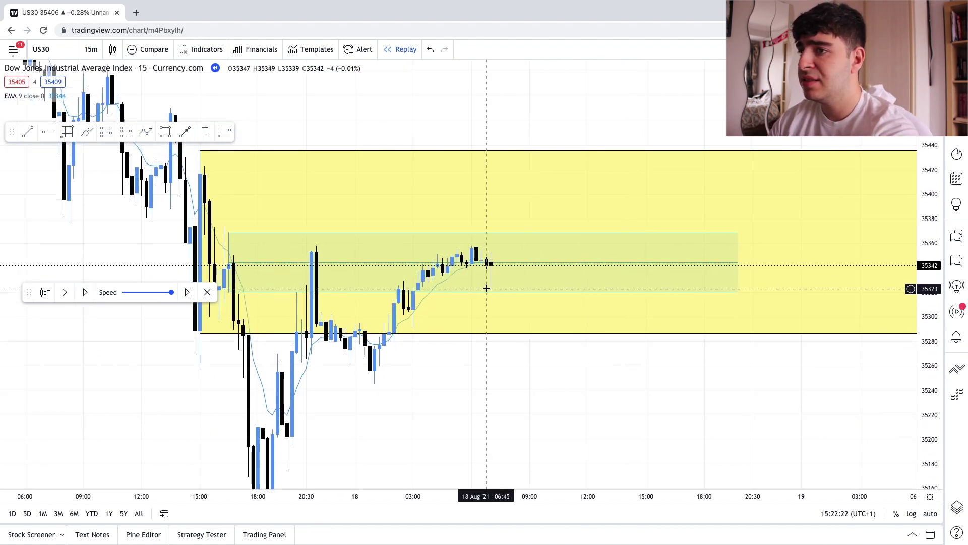
Advance the replay one 15-minute candle to 18 Aug '21 07:15 and examine the latest candles against the Gann box and the yellow zone's lower edge.
{"action": "left_click", "coordinate": [86, 292]}
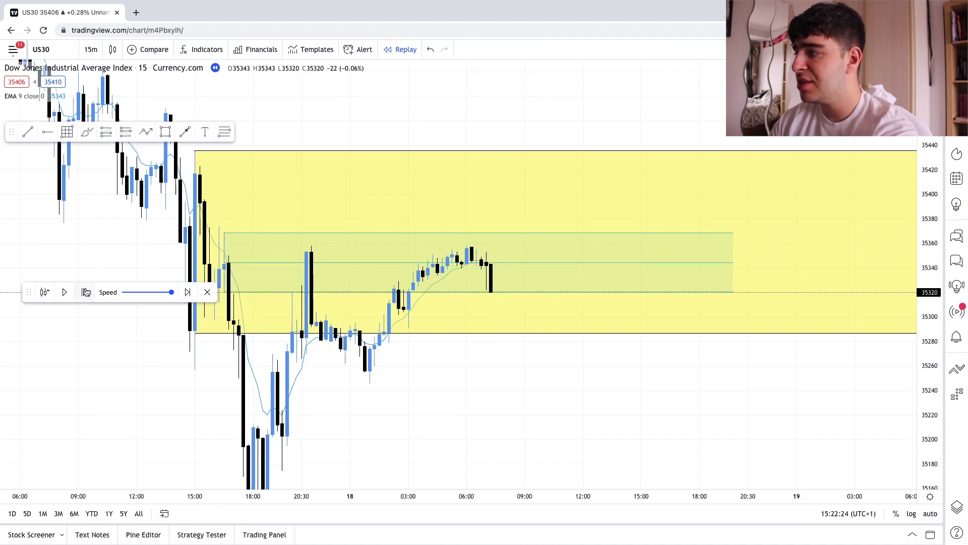
{"action": "left_click_drag", "start_coordinate": [931, 379], "coordinate": [935, 327]}
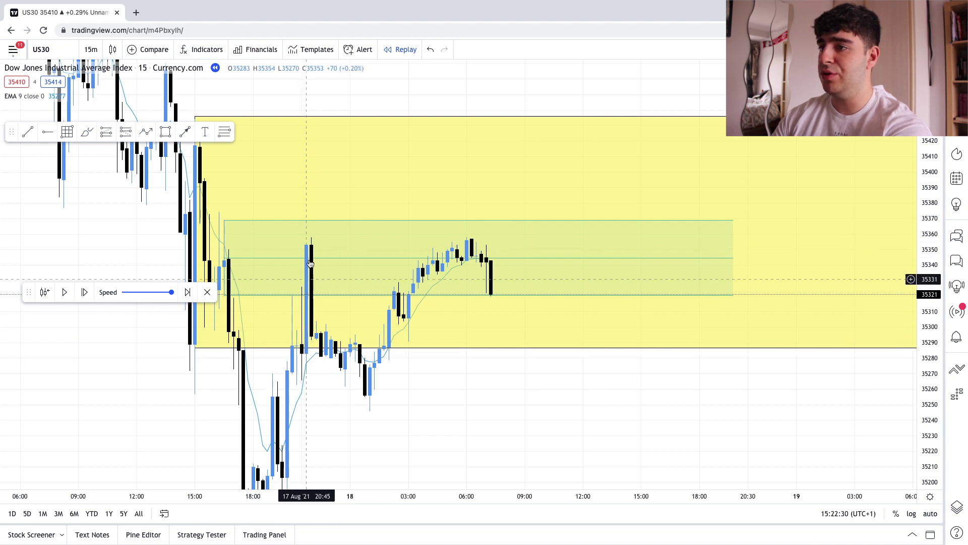
{"action": "left_click", "coordinate": [307, 350]}
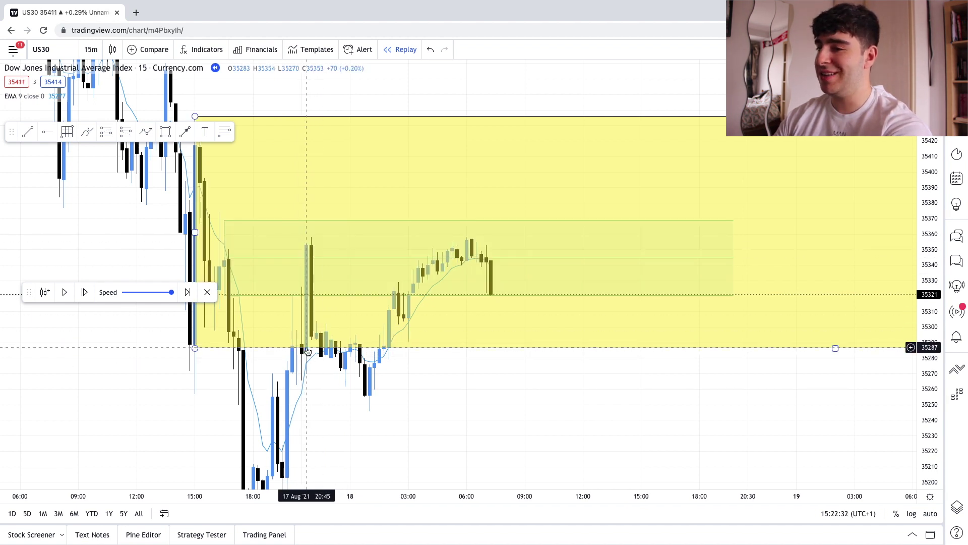
{"action": "left_click", "coordinate": [445, 391]}
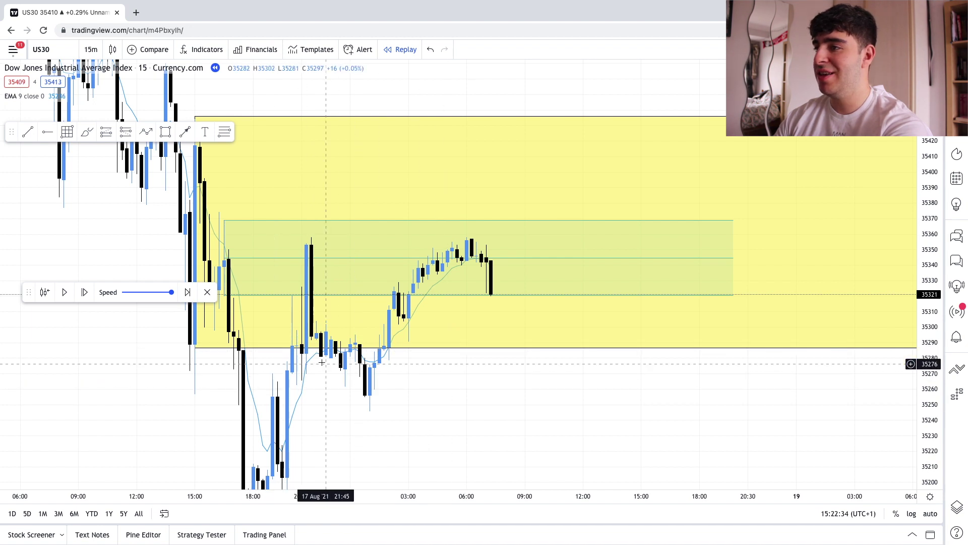
{"action": "mouse_move", "coordinate": [449, 386]}
{"action": "left_mouse_down"}
{"action": "mouse_move", "coordinate": [427, 391]}
{"action": "mouse_move", "coordinate": [440, 386]}
{"action": "left_mouse_up"}
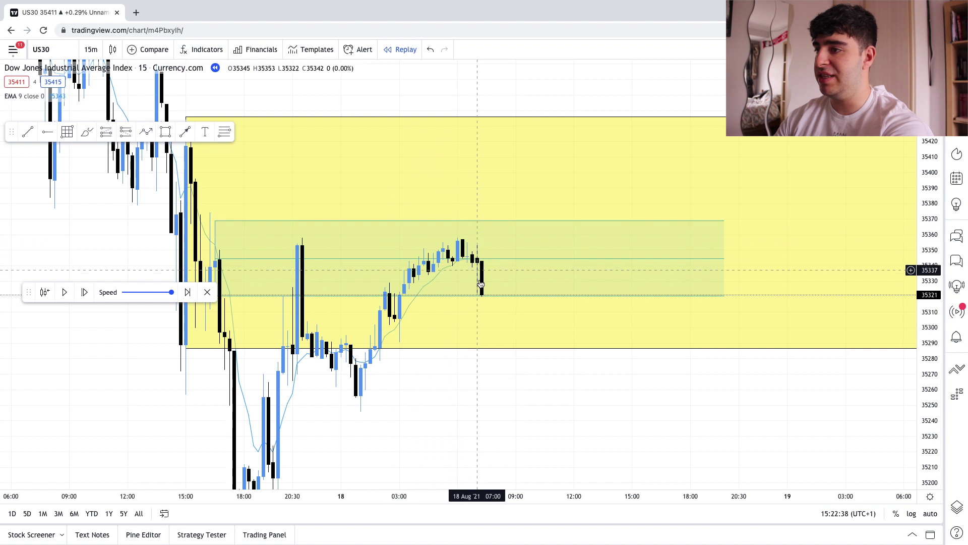
{"action": "left_click_drag", "start_coordinate": [509, 382], "coordinate": [518, 383]}
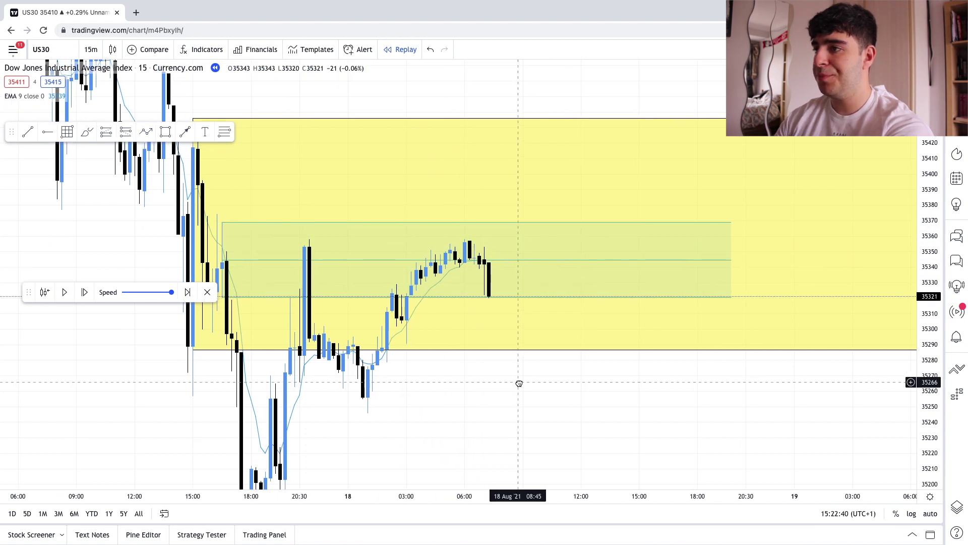
{"action": "scroll", "coordinate": [480, 376], "scroll_direction": "up", "scroll_amount": 2}
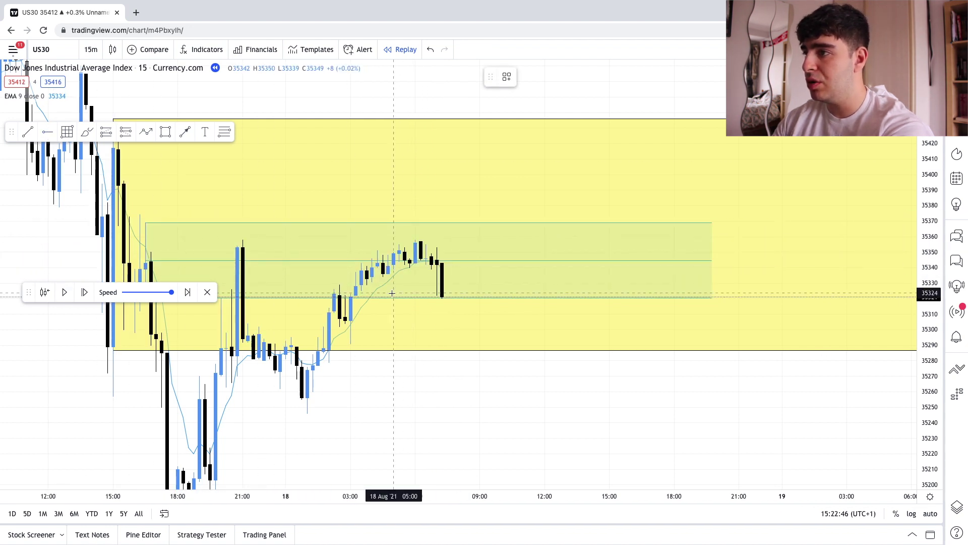
{"action": "left_click", "coordinate": [426, 267]}
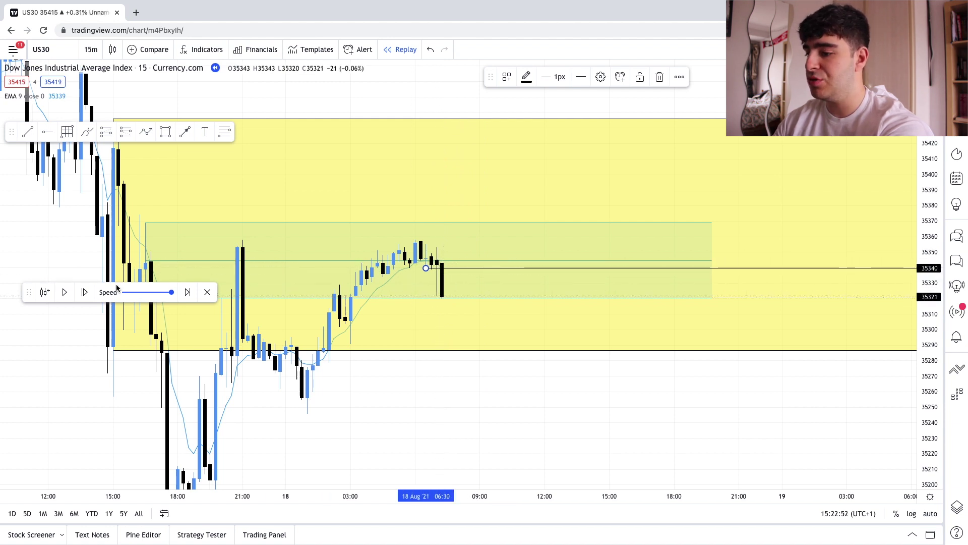
{"action": "key", "text": "Delete"}
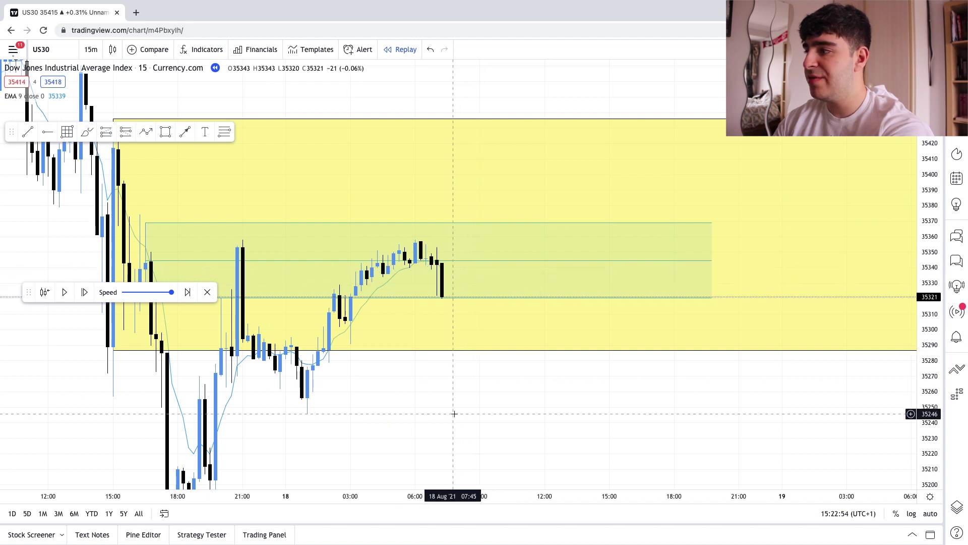
Draw a rectangle from about 35342 to 35355 starting at the 18 Aug '21 06:30 candle and fill it orange.
{"action": "left_click_drag", "start_coordinate": [459, 405], "coordinate": [474, 425]}
{"action": "left_click_drag", "start_coordinate": [933, 412], "coordinate": [933, 325]}
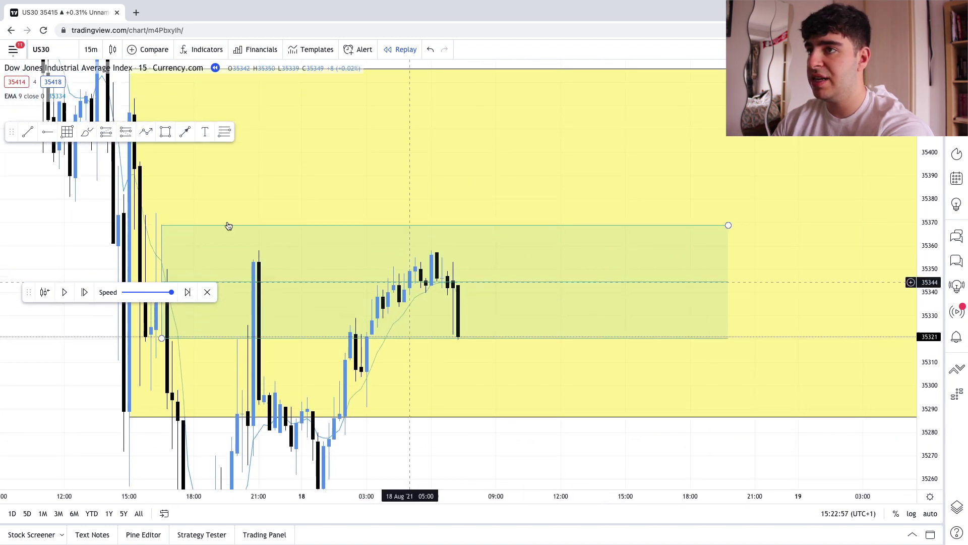
{"action": "left_click", "coordinate": [165, 132]}
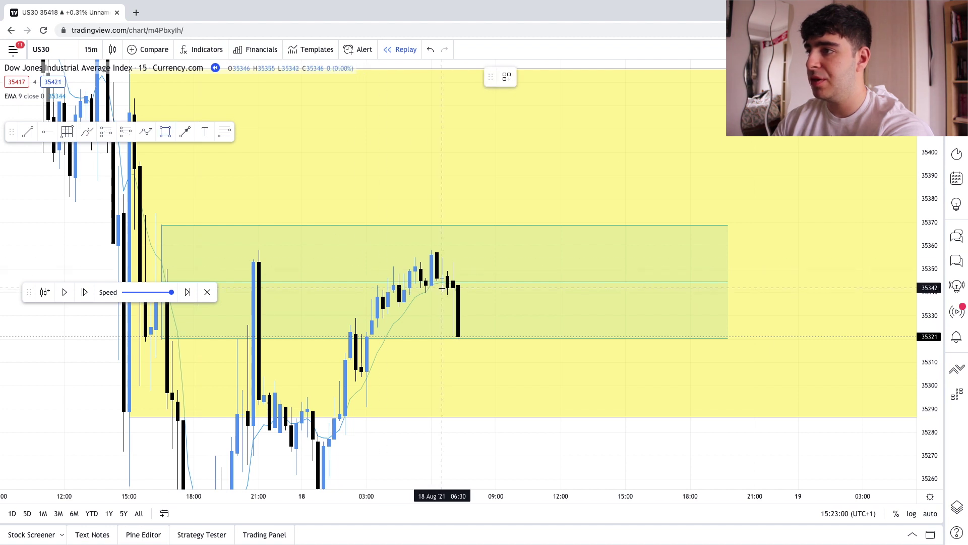
{"action": "left_click_drag", "start_coordinate": [489, 271], "coordinate": [711, 258]}
{"action": "left_click", "coordinate": [546, 76]}
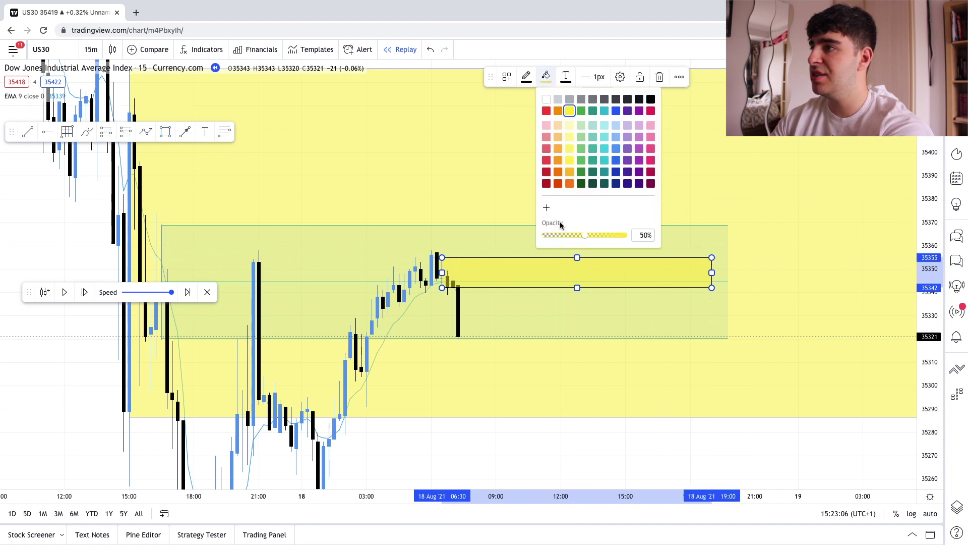
{"action": "left_click", "coordinate": [558, 111]}
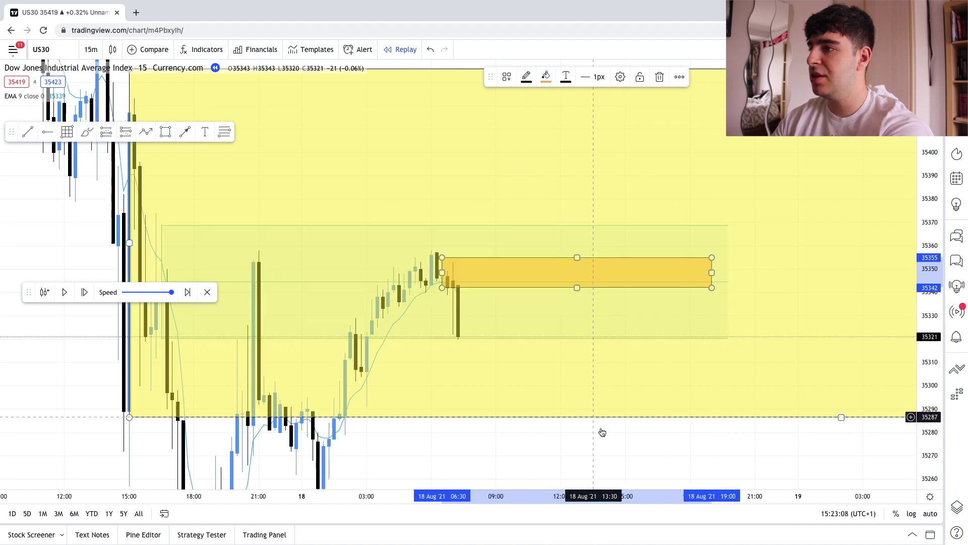
{"action": "left_click", "coordinate": [607, 450]}
Extend the orange rectangle's right edge to about 19 Aug '21 04:30.
{"action": "left_click_drag", "start_coordinate": [600, 429], "coordinate": [575, 414]}
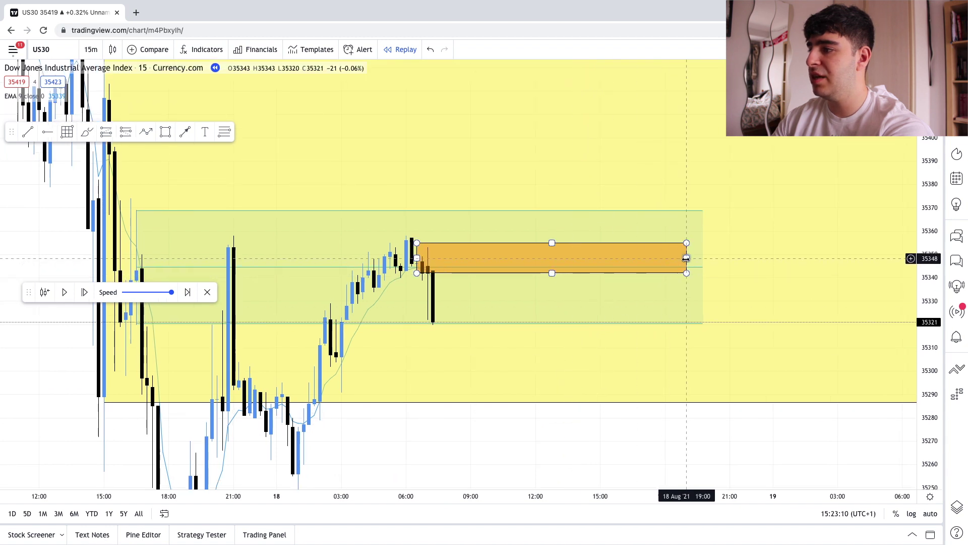
{"action": "left_click_drag", "start_coordinate": [686, 258], "coordinate": [868, 257]}
{"action": "left_click", "coordinate": [699, 431]}
{"action": "scroll", "coordinate": [700, 432], "scroll_direction": "down", "scroll_amount": 3}
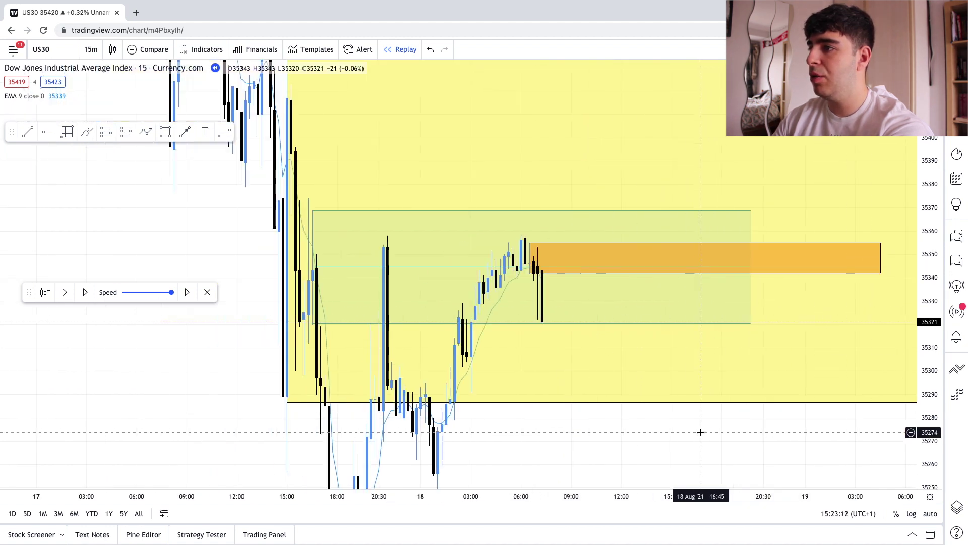
{"action": "left_click_drag", "start_coordinate": [700, 432], "coordinate": [651, 438]}
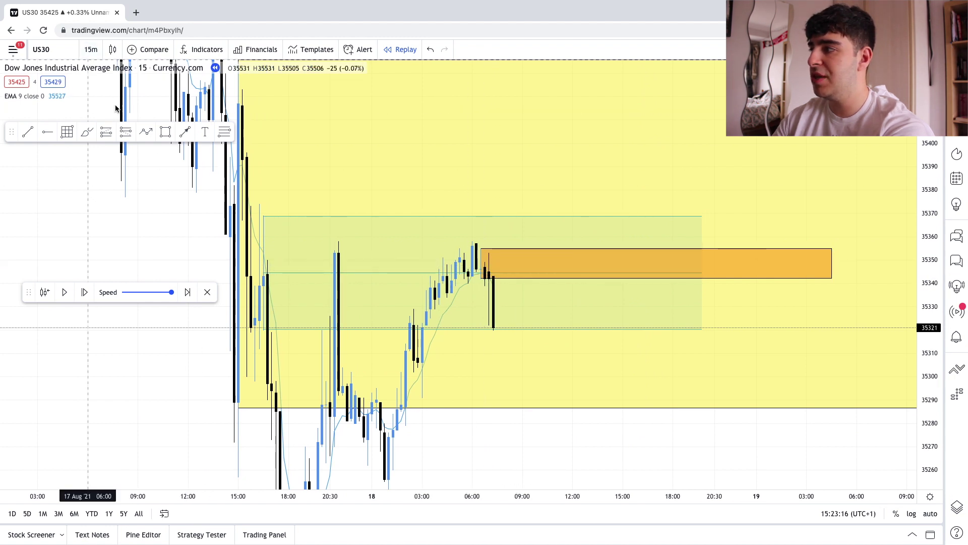
Examine the orange zone on the 15-minute chart and on the 5-minute timeframe, and return to 15 minutes.
{"action": "left_click_drag", "start_coordinate": [929, 224], "coordinate": [929, 252]}
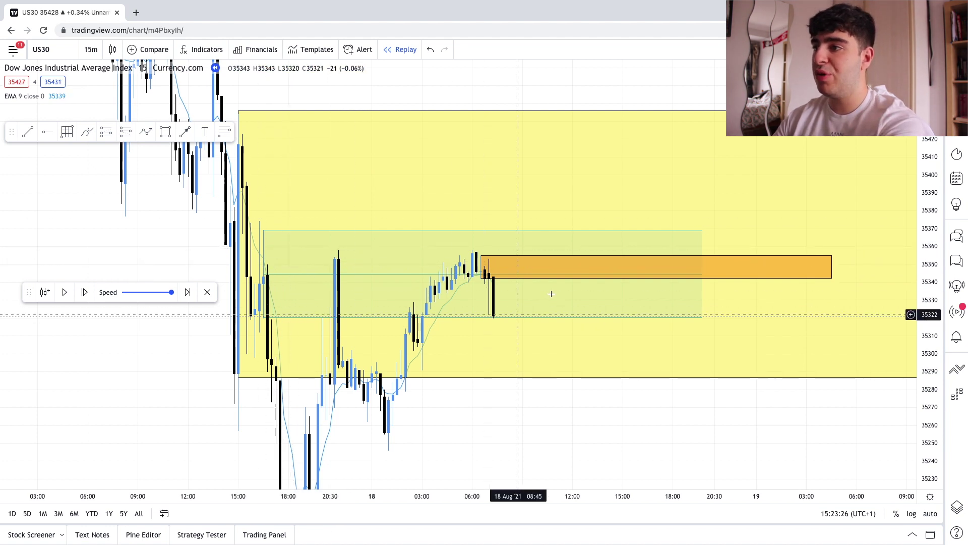
{"action": "left_click", "coordinate": [485, 276]}
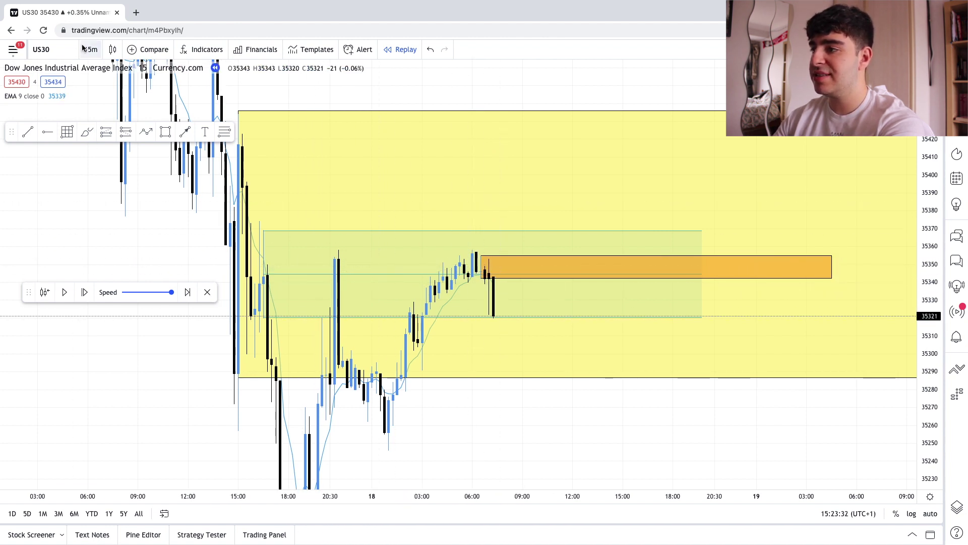
{"action": "left_click_drag", "start_coordinate": [634, 415], "coordinate": [549, 391]}
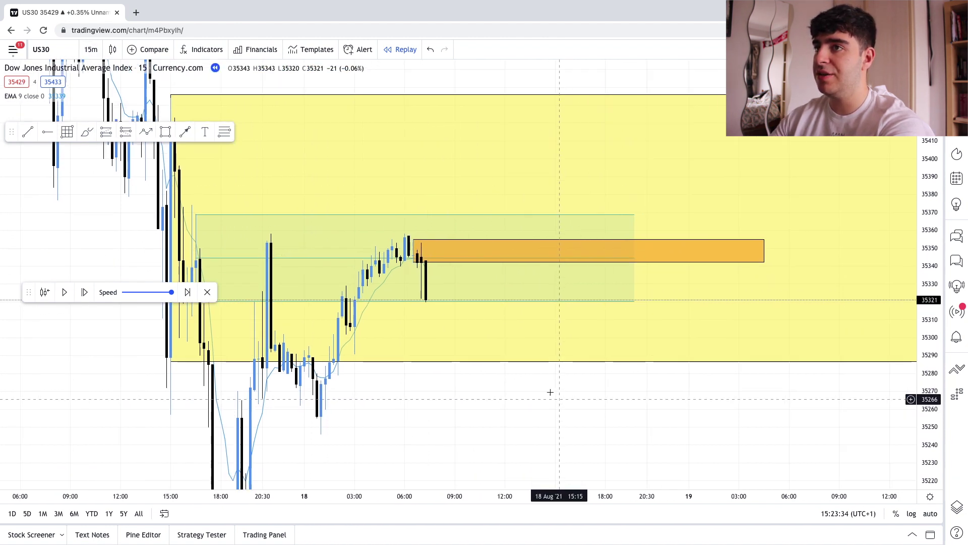
{"action": "left_click", "coordinate": [90, 49]}
{"action": "left_click", "coordinate": [129, 201]}
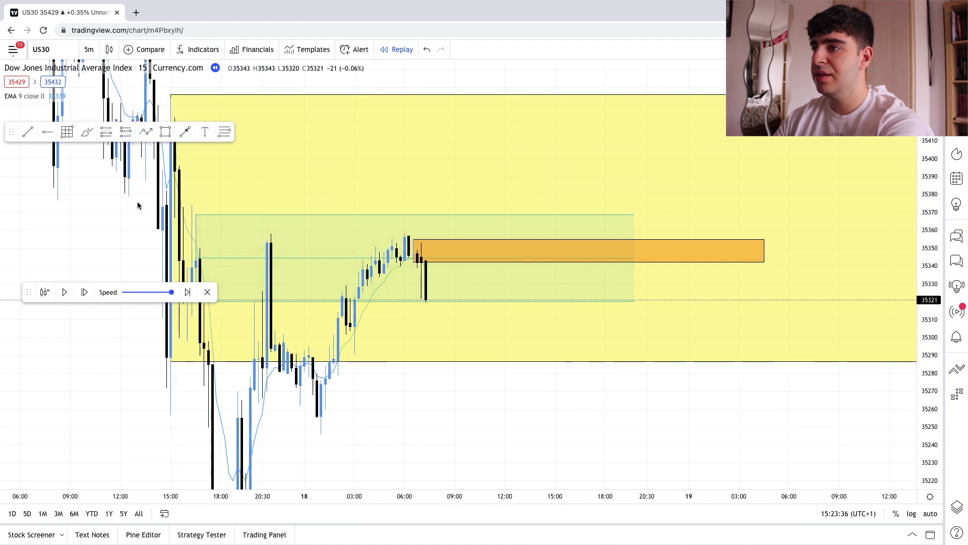
{"action": "scroll", "coordinate": [593, 402], "scroll_direction": "down", "scroll_amount": 3}
{"action": "left_click_drag", "start_coordinate": [616, 407], "coordinate": [458, 403]}
{"action": "left_click", "coordinate": [88, 49]}
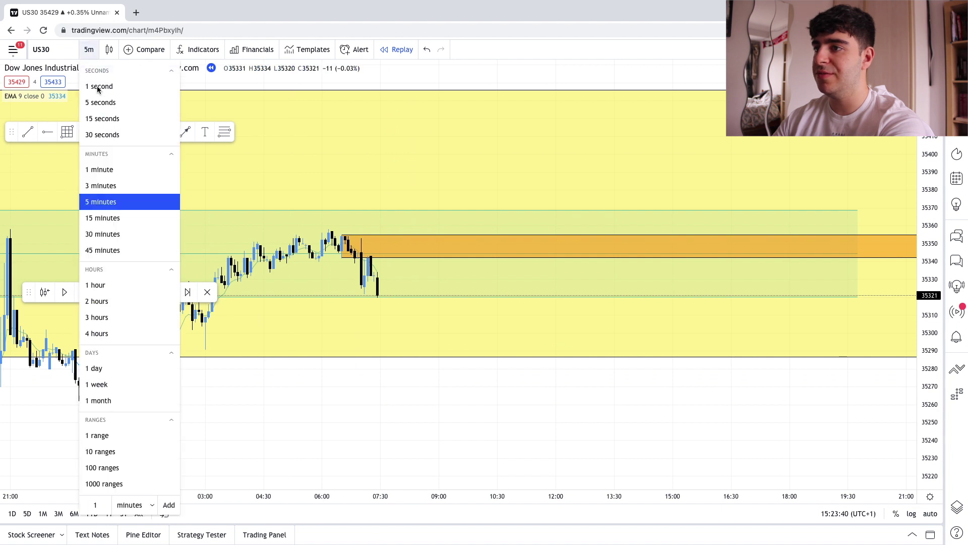
{"action": "left_click", "coordinate": [115, 219]}
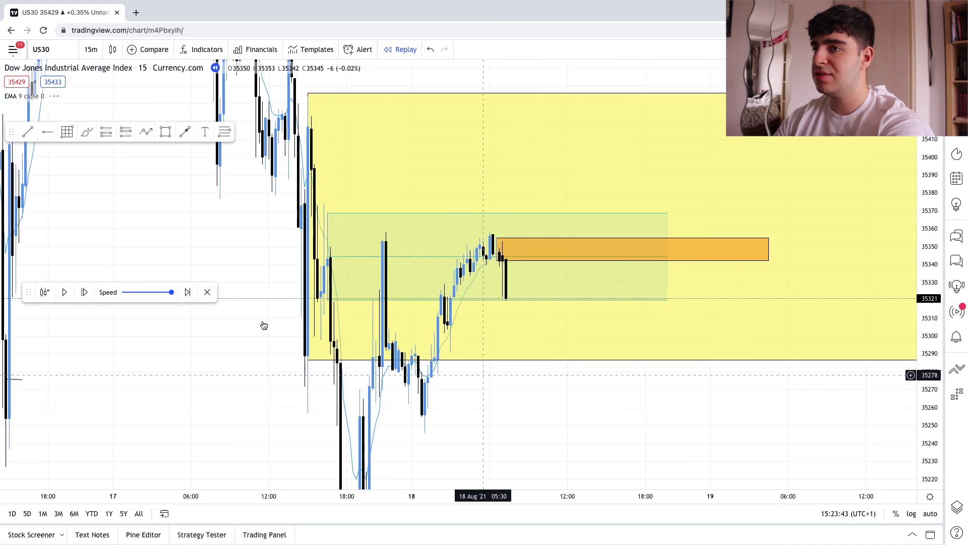
Advance the replay candle by candle to 18 Aug '21 14:45, watching price against the orange and yellow zones.
{"action": "left_click", "coordinate": [87, 300]}
{"action": "left_click", "coordinate": [87, 299]}
{"action": "left_click", "coordinate": [87, 301]}
{"action": "left_click", "coordinate": [88, 301]}
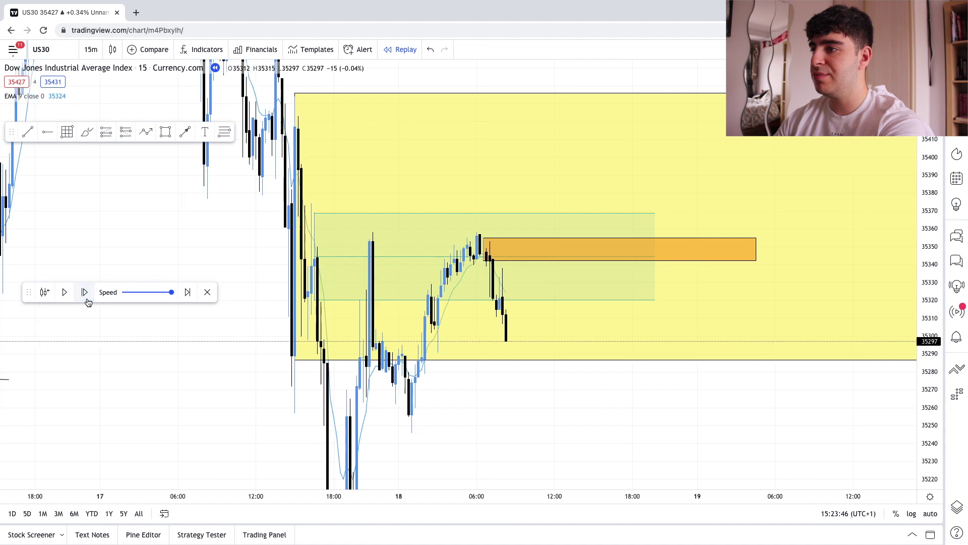
{"action": "left_click", "coordinate": [87, 301]}
{"action": "left_click", "coordinate": [88, 301]}
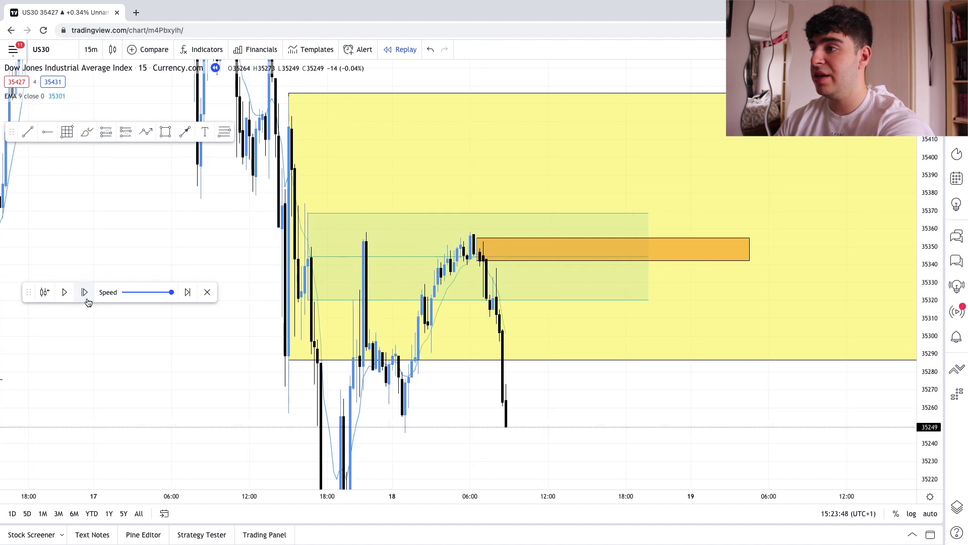
{"action": "left_click", "coordinate": [88, 301]}
{"action": "left_click", "coordinate": [84, 292]}
{"action": "left_click", "coordinate": [84, 292]}
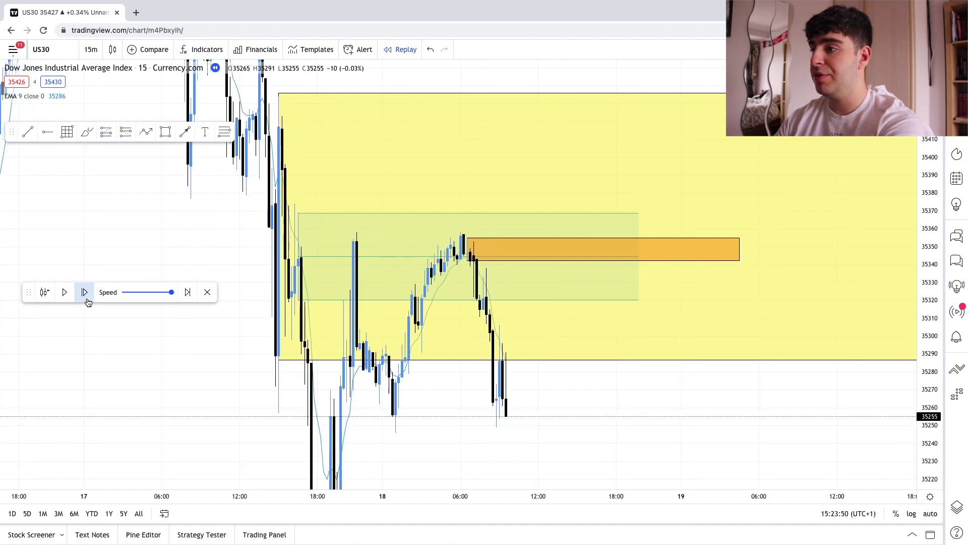
{"action": "left_click", "coordinate": [85, 292]}
{"action": "left_click", "coordinate": [84, 292]}
{"action": "left_click", "coordinate": [84, 292]}
{"action": "left_click", "coordinate": [88, 301]}
{"action": "left_click", "coordinate": [88, 301]}
{"action": "left_click", "coordinate": [88, 301]}
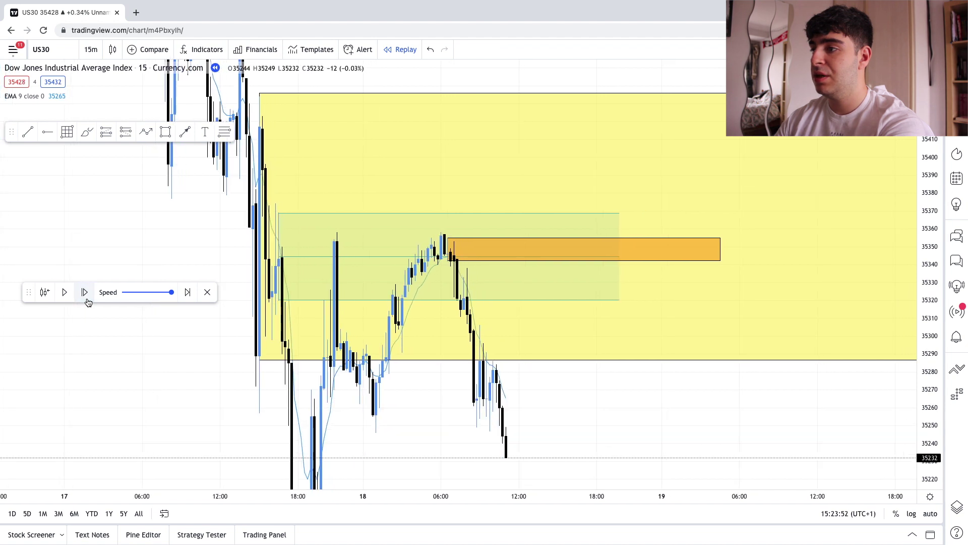
{"action": "left_click", "coordinate": [88, 301]}
{"action": "left_click", "coordinate": [88, 301]}
{"action": "left_click", "coordinate": [87, 301]}
{"action": "left_click", "coordinate": [88, 301]}
{"action": "left_click", "coordinate": [88, 301]}
{"action": "left_click", "coordinate": [88, 301]}
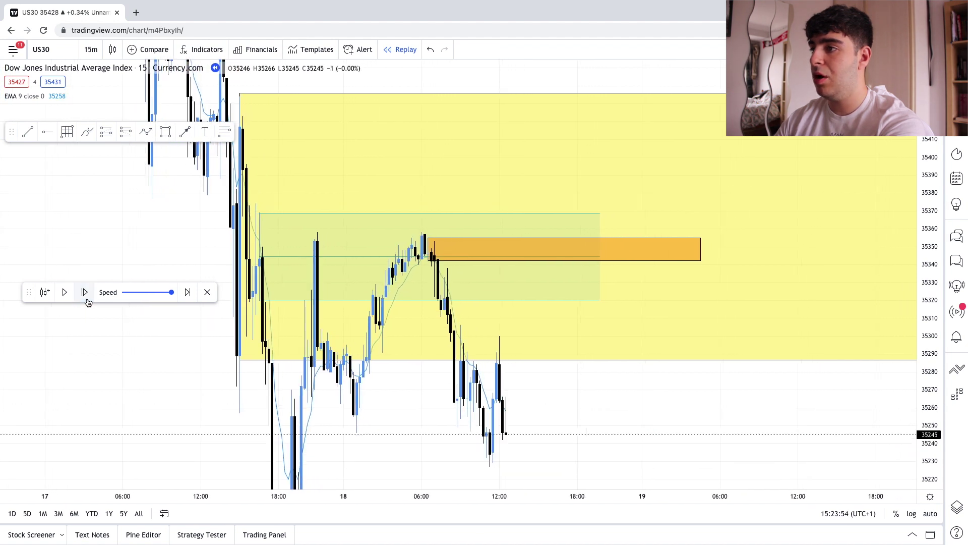
{"action": "left_click", "coordinate": [88, 301]}
{"action": "left_click", "coordinate": [88, 301]}
{"action": "left_click", "coordinate": [88, 301]}
{"action": "left_click", "coordinate": [88, 301]}
{"action": "left_click", "coordinate": [87, 301]}
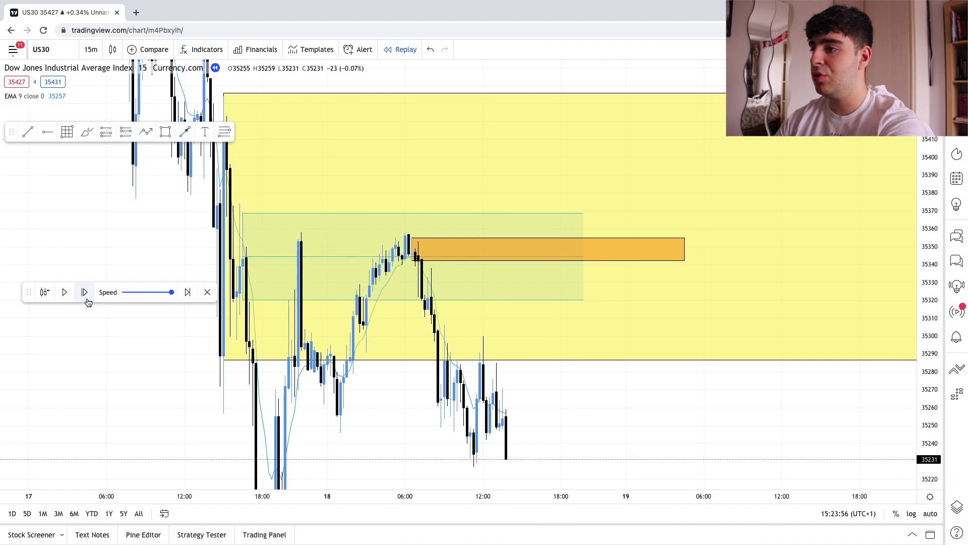
{"action": "left_click", "coordinate": [88, 301]}
{"action": "left_click", "coordinate": [88, 301]}
{"action": "left_click", "coordinate": [87, 301]}
{"action": "left_click", "coordinate": [88, 301]}
{"action": "left_click_drag", "start_coordinate": [587, 414], "coordinate": [580, 391]}
{"action": "left_click_drag", "start_coordinate": [937, 239], "coordinate": [928, 364]}
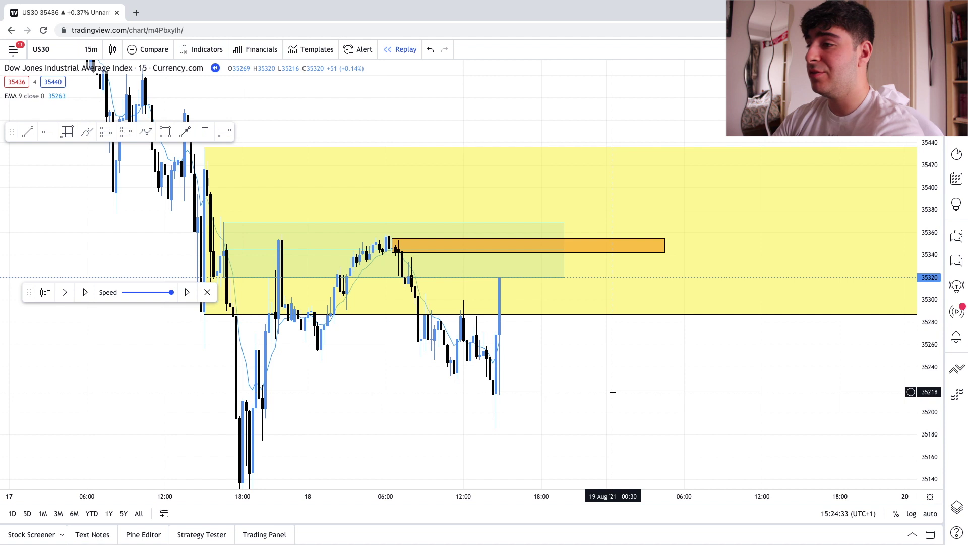
{"action": "left_click_drag", "start_coordinate": [580, 391], "coordinate": [591, 378]}
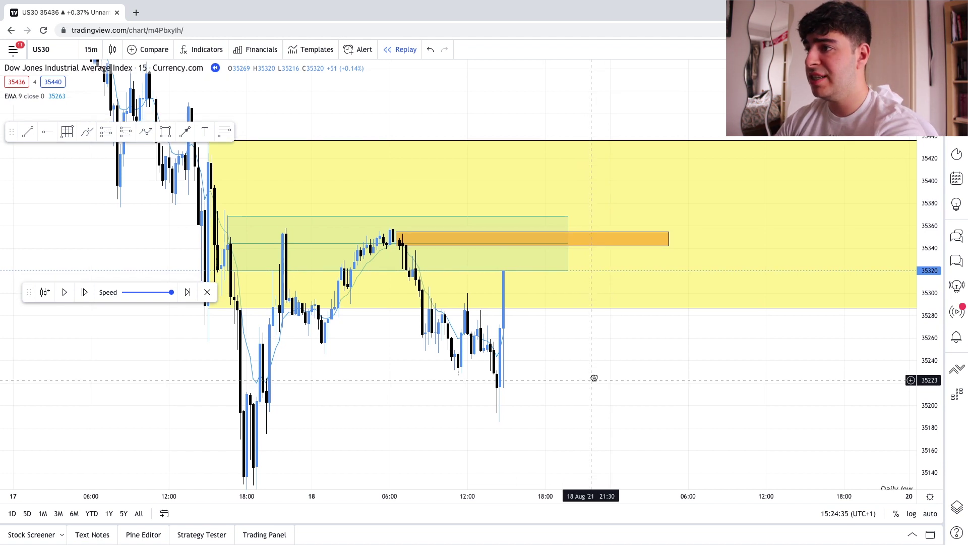
{"action": "left_click_drag", "start_coordinate": [532, 371], "coordinate": [557, 383]}
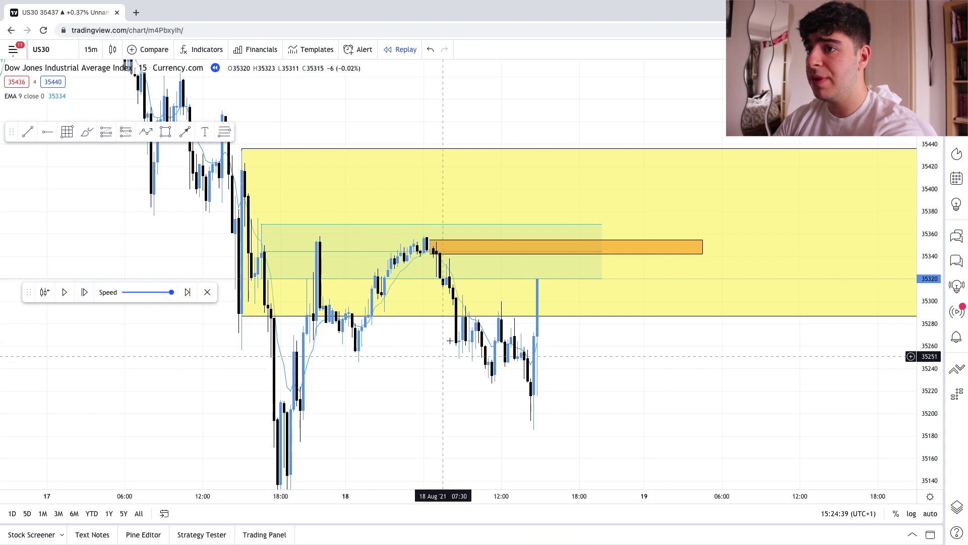
Advance the replay one 15-minute candle, switch to the 5-minute timeframe and step one more candle to 18 Aug '21 15:15.
{"action": "left_click", "coordinate": [86, 293]}
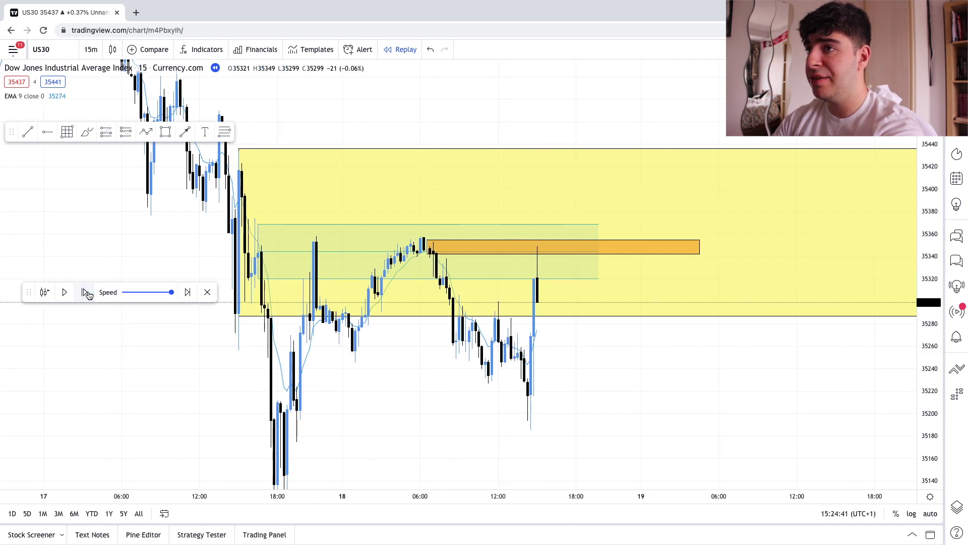
{"action": "left_click", "coordinate": [90, 50]}
{"action": "left_click", "coordinate": [101, 202]}
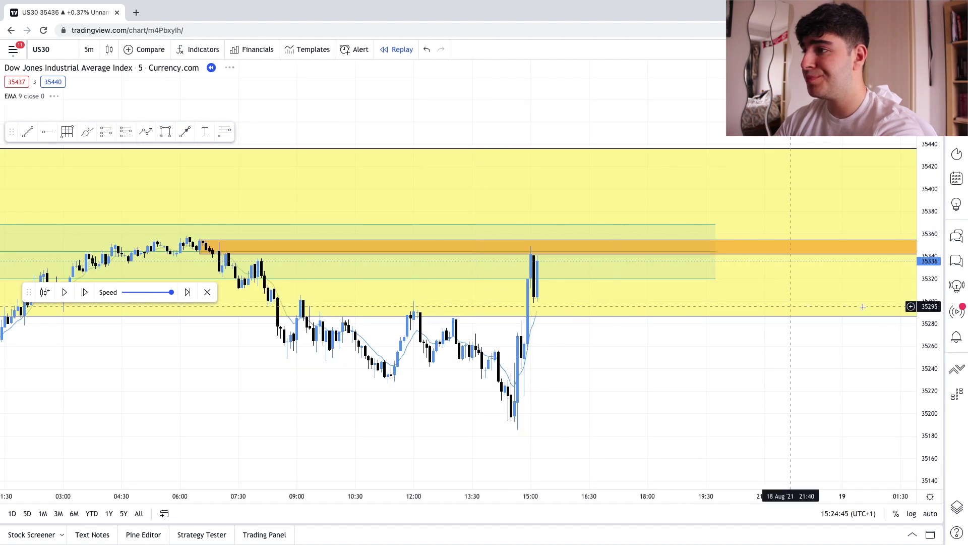
{"action": "left_click_drag", "start_coordinate": [931, 342], "coordinate": [927, 200]}
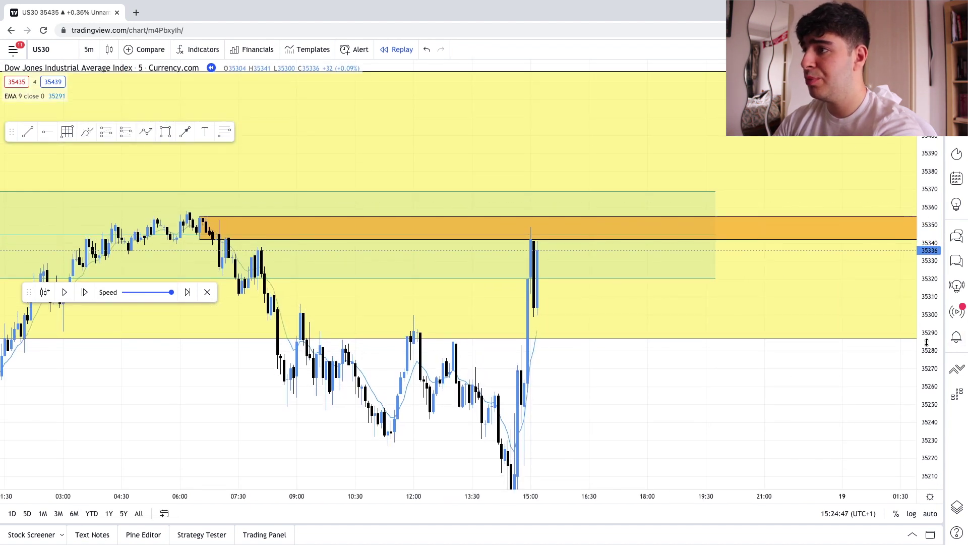
{"action": "scroll", "coordinate": [932, 372], "scroll_direction": "up", "scroll_amount": 2}
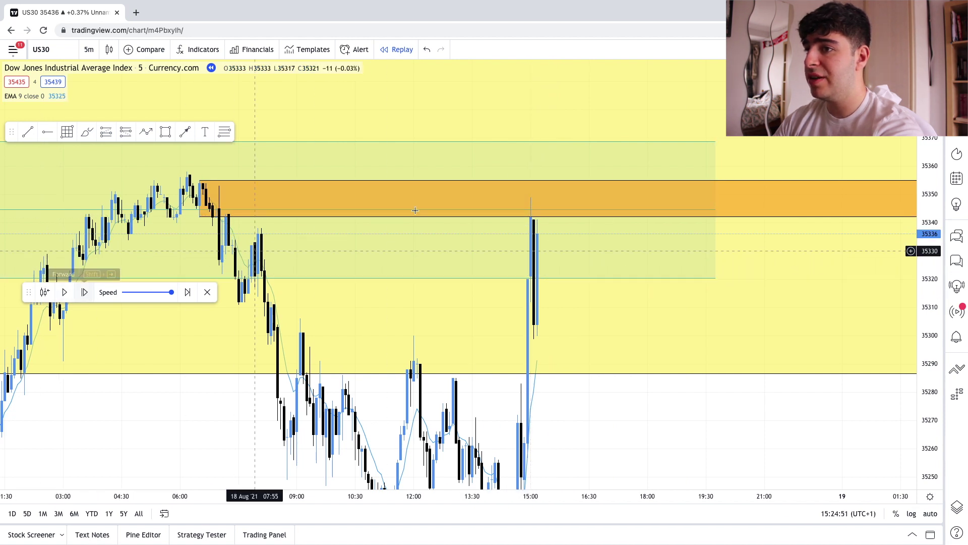
{"action": "left_click", "coordinate": [84, 293]}
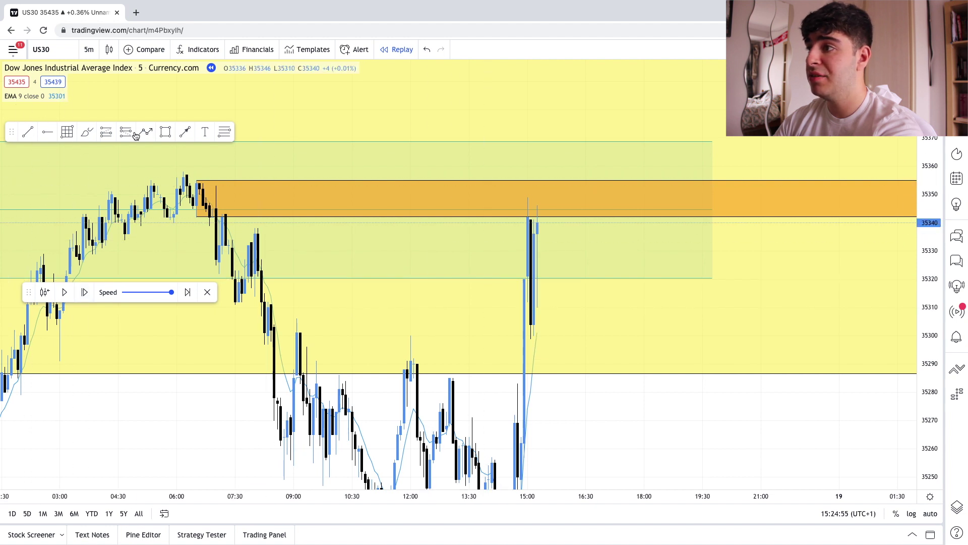
{"action": "left_click", "coordinate": [530, 214]}
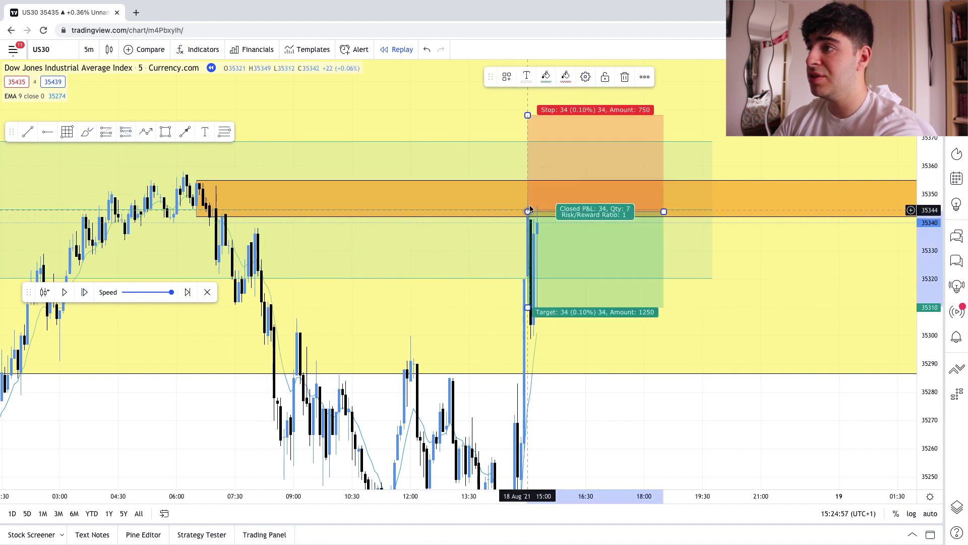
{"action": "left_click_drag", "start_coordinate": [527, 115], "coordinate": [525, 171]}
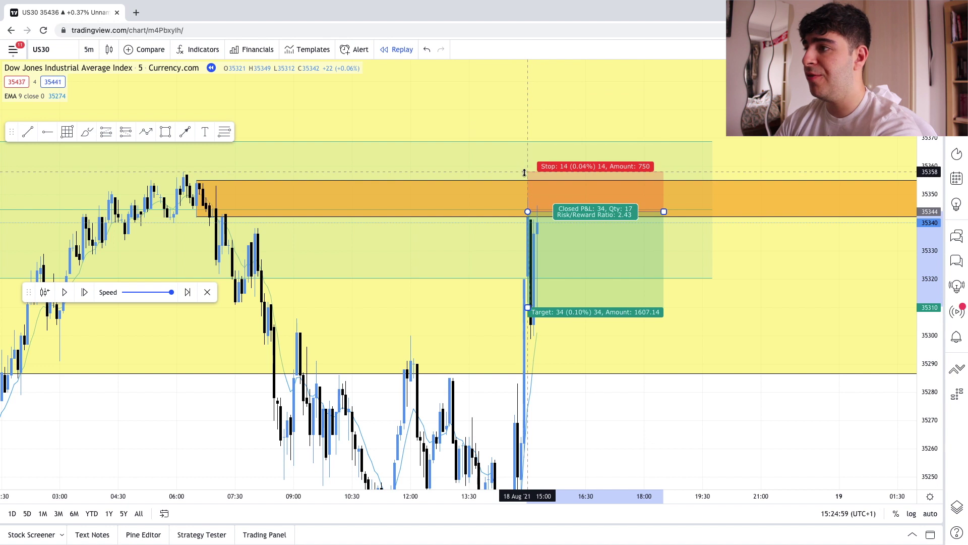
{"action": "key", "text": "Delete"}
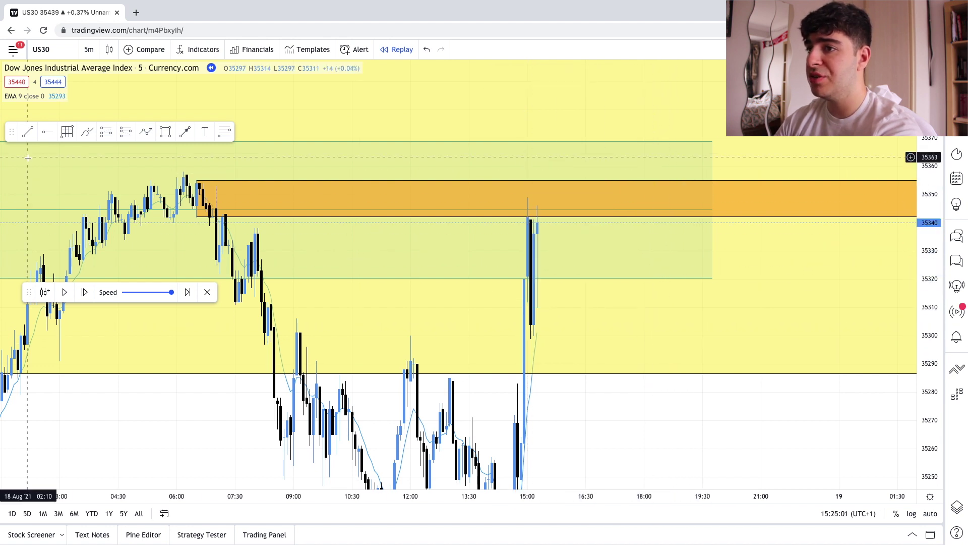
Advance the 5-minute replay one candle to 18 Aug '21 15:20.
{"action": "left_click", "coordinate": [83, 292]}
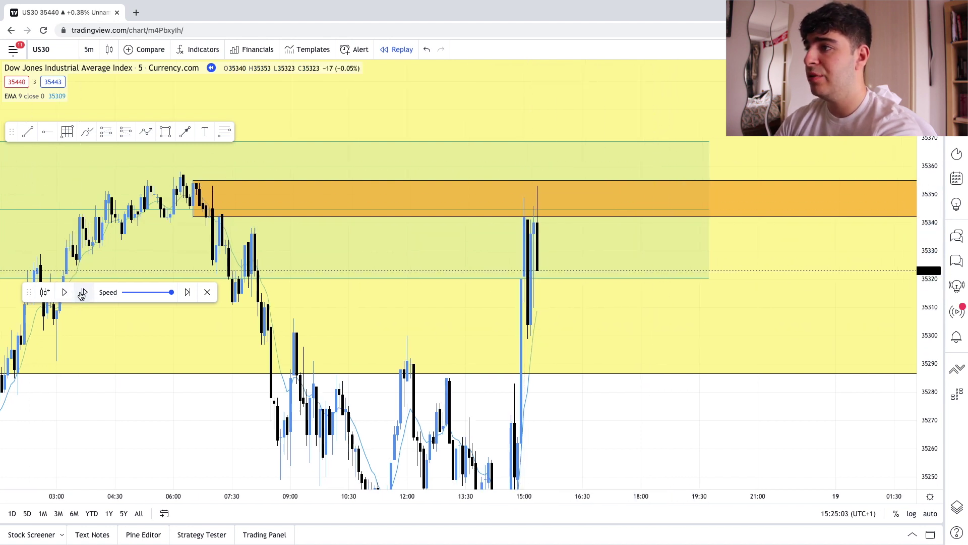
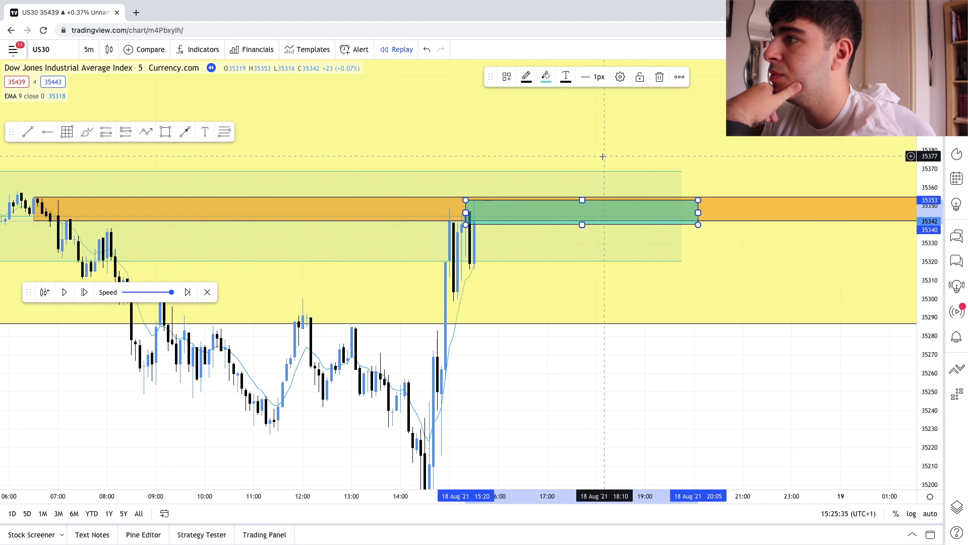
Change the fill colour of the small green rectangle over the orange zone to purple.
{"action": "left_click", "coordinate": [546, 81]}
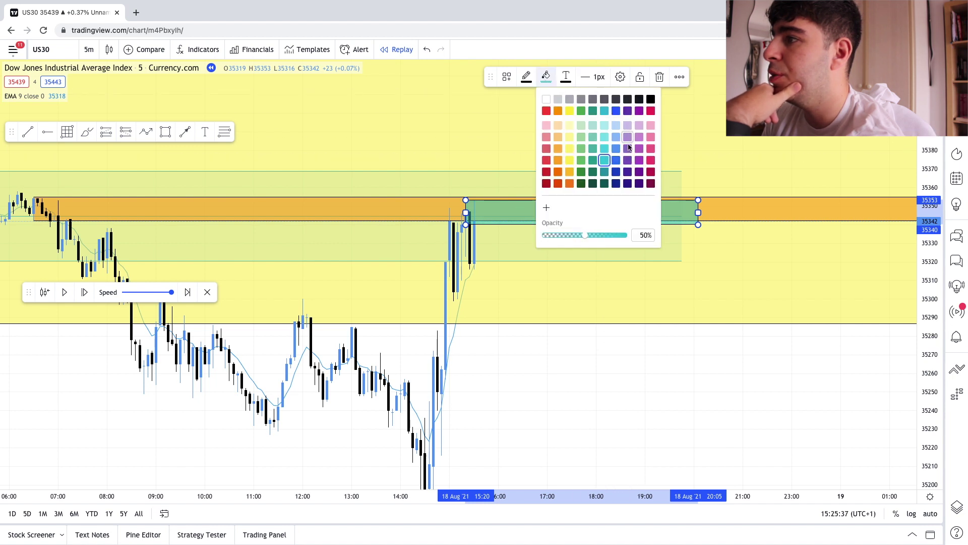
{"action": "left_click", "coordinate": [628, 149]}
{"action": "left_click", "coordinate": [618, 370]}
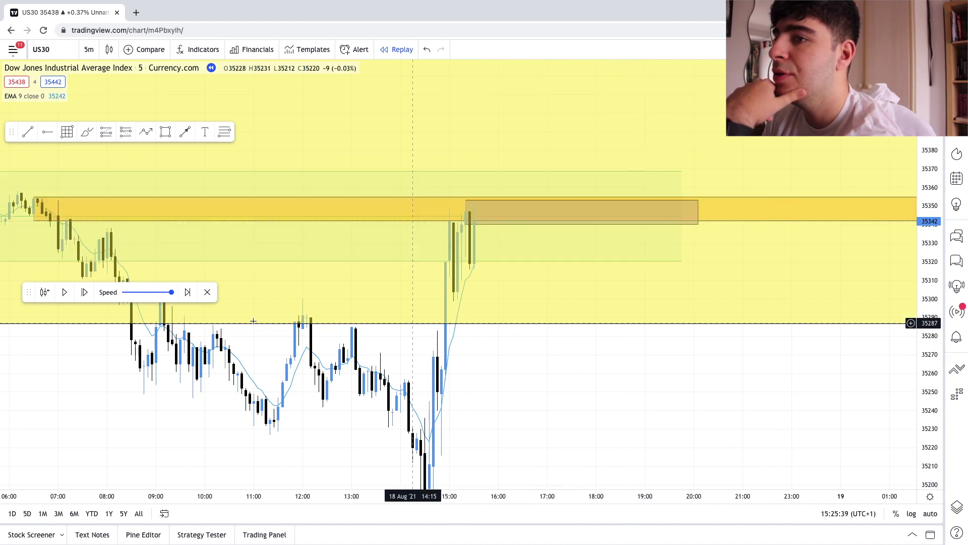
Advance the replay one candle and place a short position with the entry at 35340, stop at 35362 and target at 35305.
{"action": "left_click", "coordinate": [84, 293]}
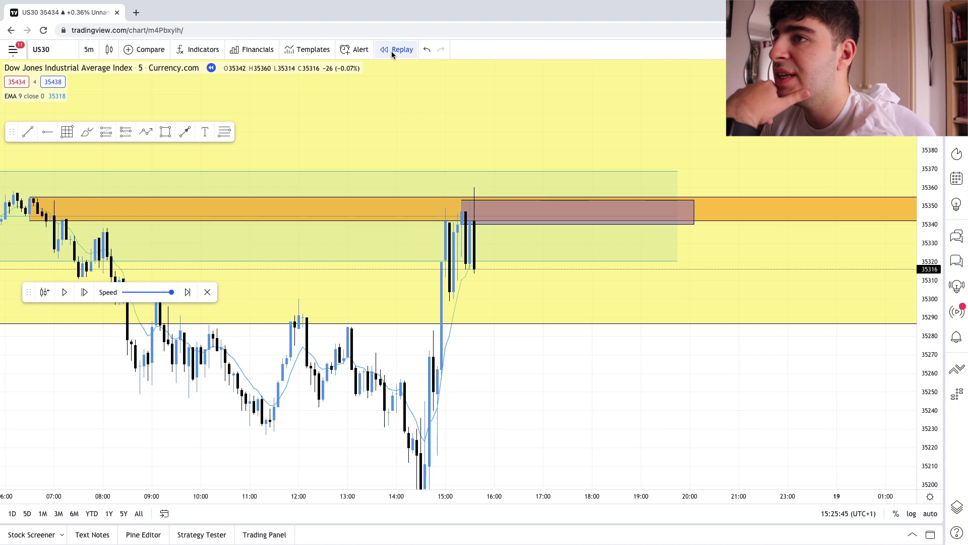
{"action": "left_click", "coordinate": [130, 138]}
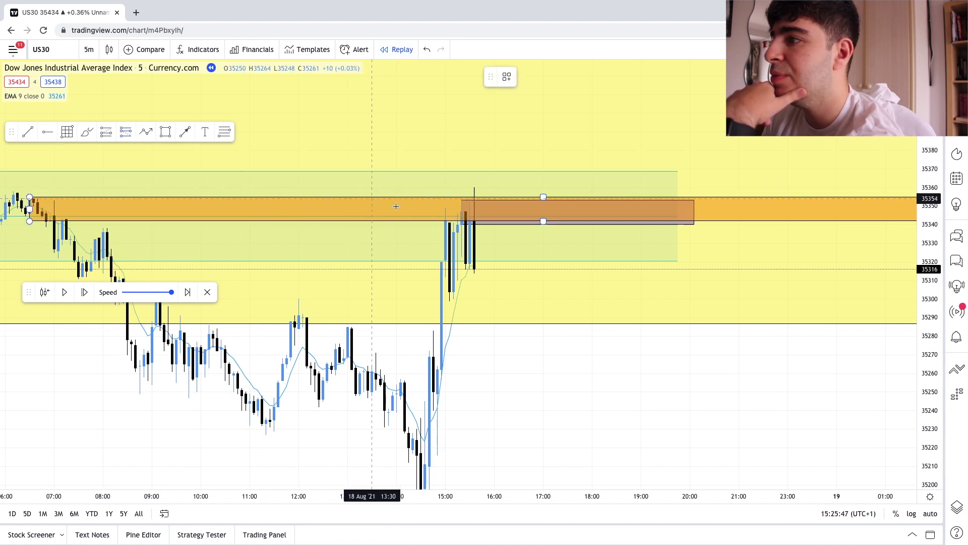
{"action": "left_click", "coordinate": [470, 215]}
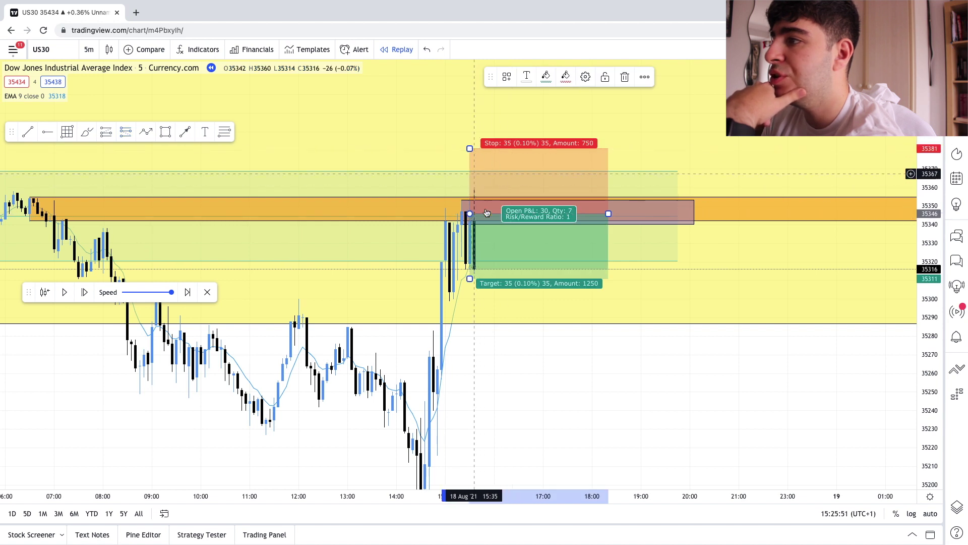
{"action": "left_click_drag", "start_coordinate": [514, 249], "coordinate": [514, 251]}
{"action": "left_click_drag", "start_coordinate": [474, 159], "coordinate": [474, 191]}
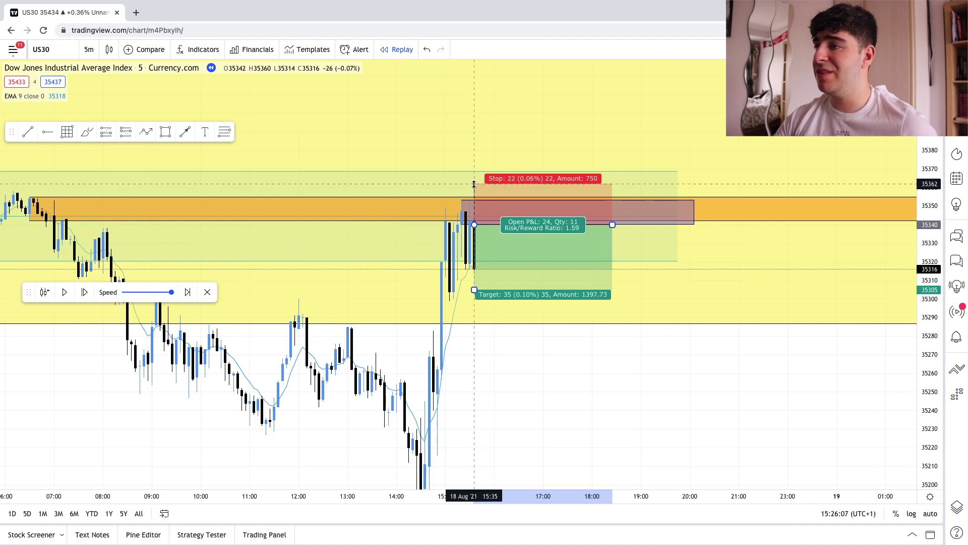
{"action": "left_click_drag", "start_coordinate": [473, 190], "coordinate": [472, 184]}
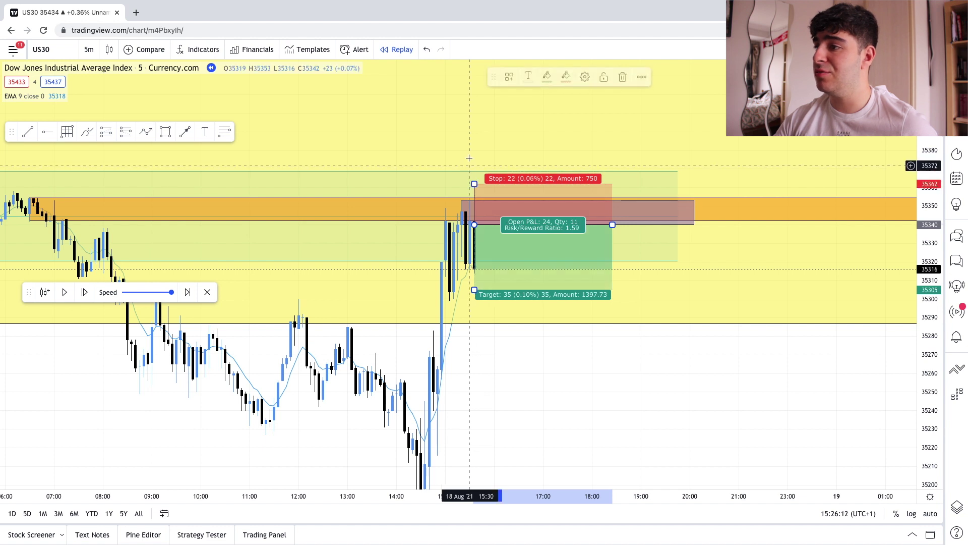
Extend the short position forward in time to about 19 Aug '21 01:15.
{"action": "left_click", "coordinate": [561, 356]}
{"action": "left_click_drag", "start_coordinate": [612, 224], "coordinate": [837, 222]}
{"action": "left_click", "coordinate": [605, 445]}
{"action": "left_click_drag", "start_coordinate": [563, 378], "coordinate": [585, 365]}
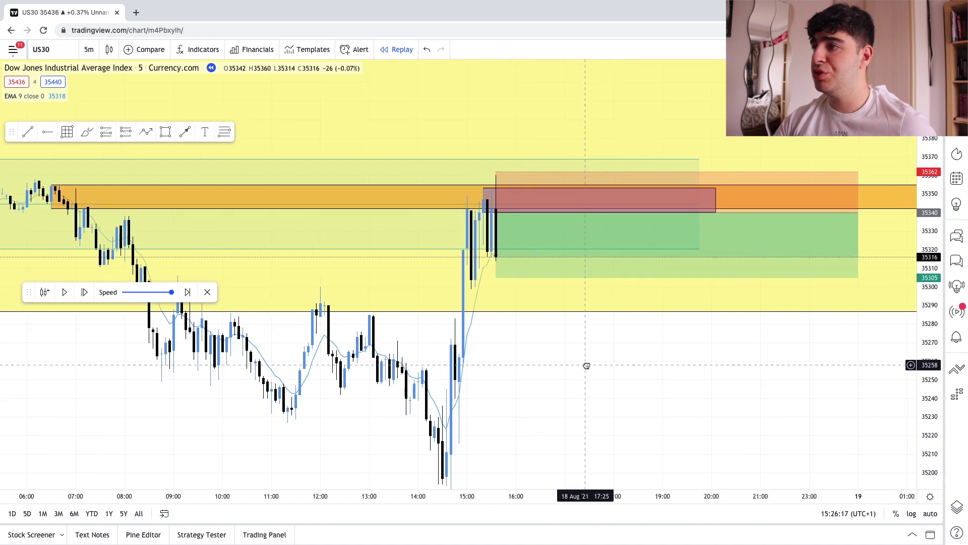
{"action": "left_click_drag", "start_coordinate": [797, 411], "coordinate": [734, 394]}
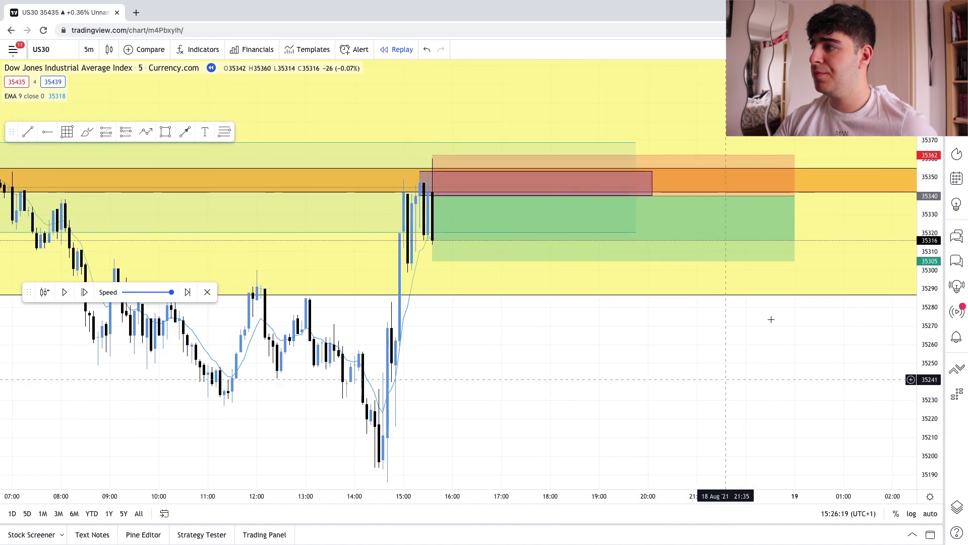
{"action": "left_click", "coordinate": [798, 198]}
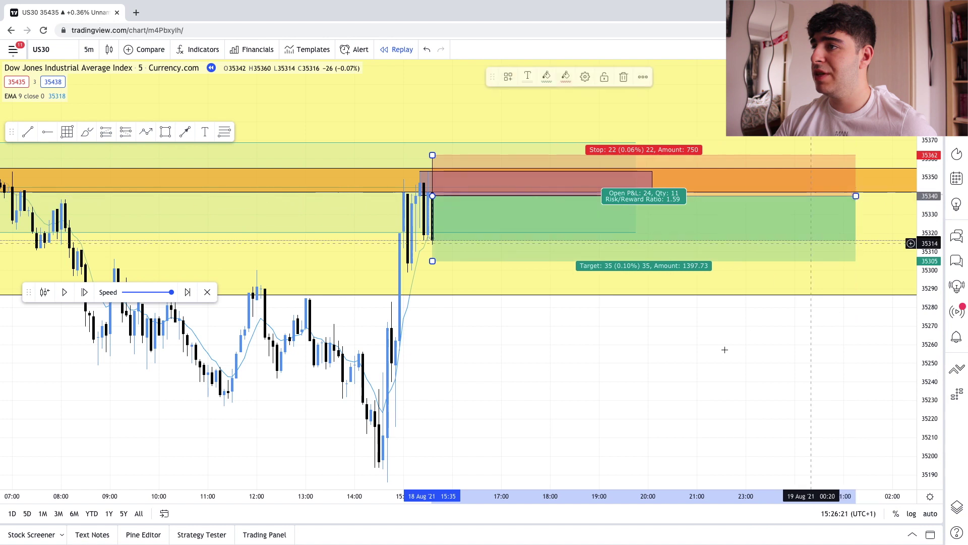
{"action": "left_click", "coordinate": [605, 392]}
{"action": "left_click_drag", "start_coordinate": [605, 391], "coordinate": [647, 420]}
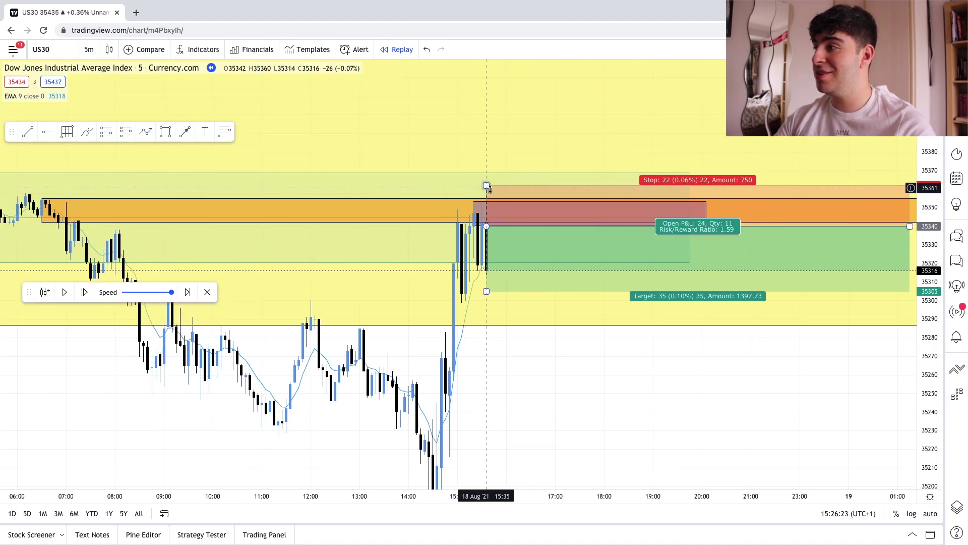
{"action": "left_click_drag", "start_coordinate": [927, 152], "coordinate": [927, 192]}
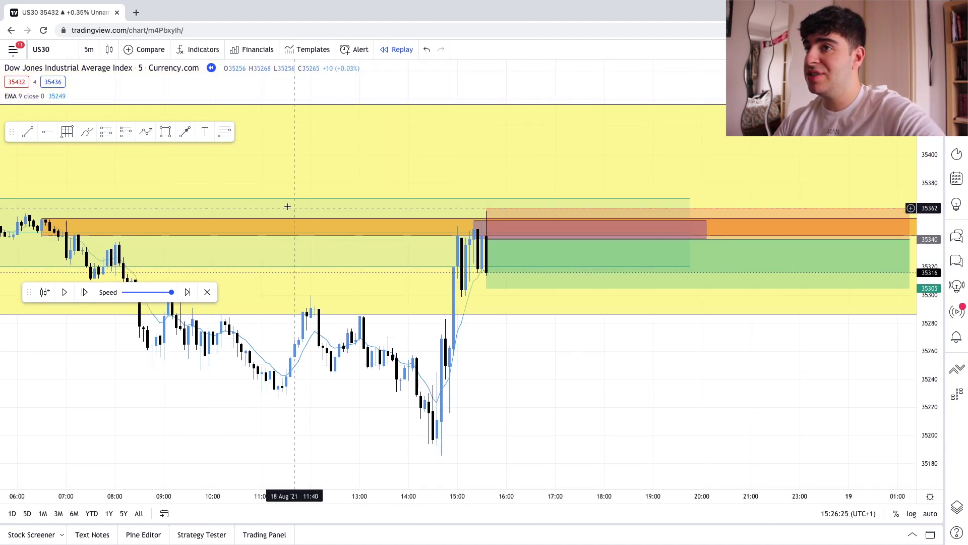
Switch the chart to the 15-minute timeframe and lower the short position's target to 35185.
{"action": "left_click", "coordinate": [88, 49]}
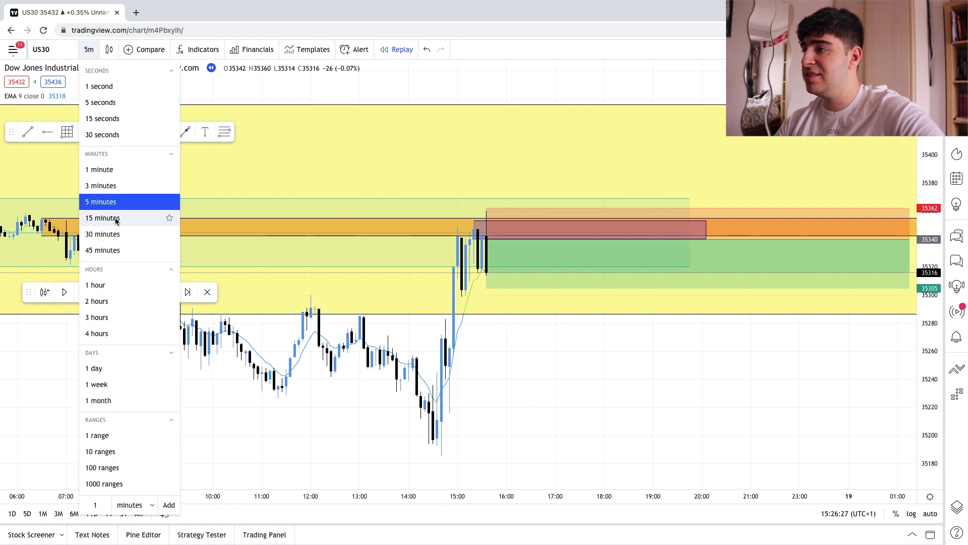
{"action": "left_click", "coordinate": [116, 219]}
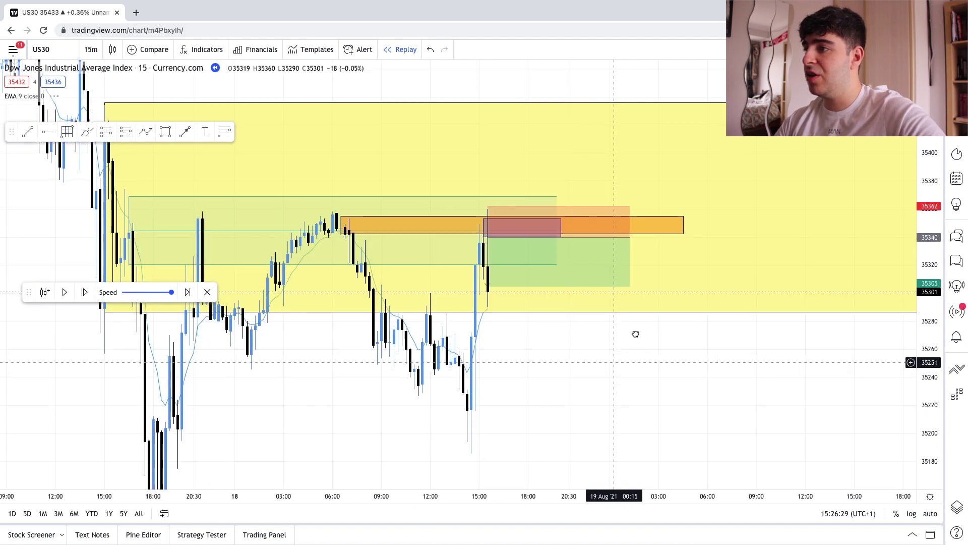
{"action": "left_click", "coordinate": [522, 242]}
{"action": "left_click_drag", "start_coordinate": [517, 241], "coordinate": [521, 412]}
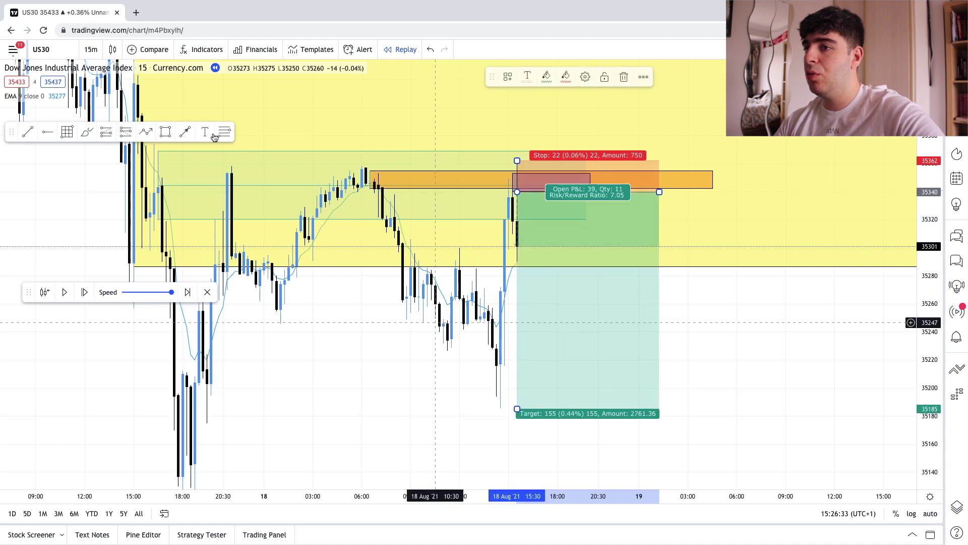
On the 1-hour timeframe, lower the short position's target to 34710 at the Weekly low and extend it to about 20 Aug '21 03:00.
{"action": "left_click", "coordinate": [91, 49]}
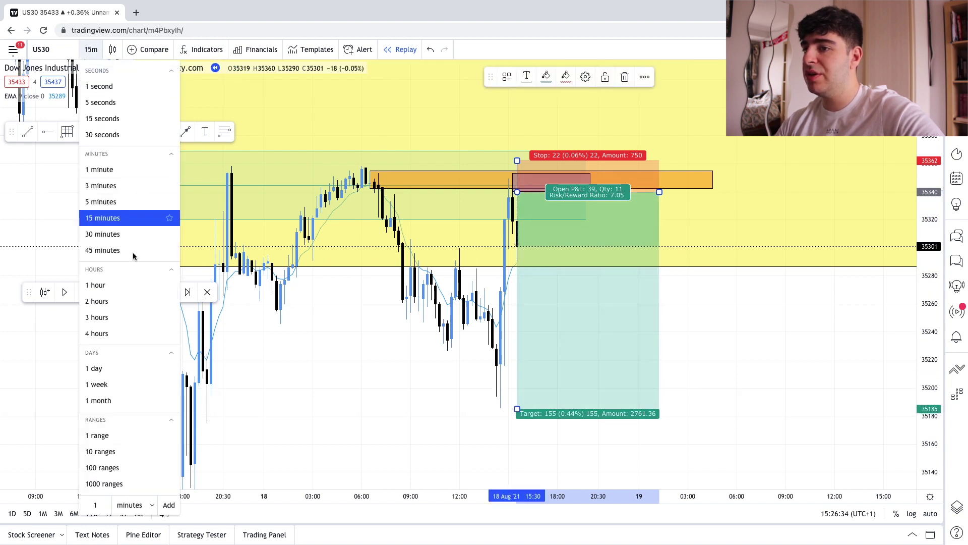
{"action": "left_click", "coordinate": [106, 385]}
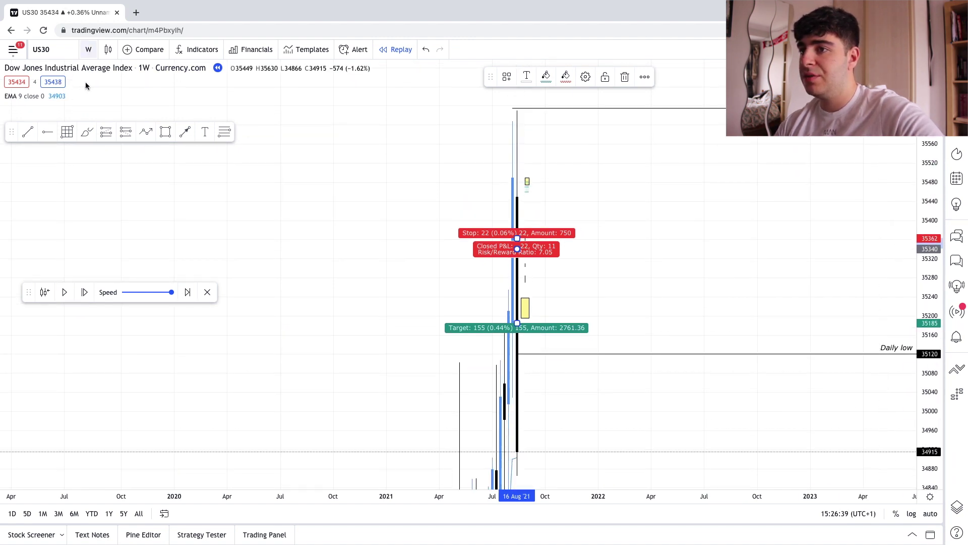
{"action": "left_click", "coordinate": [88, 49]}
{"action": "left_click", "coordinate": [119, 282]}
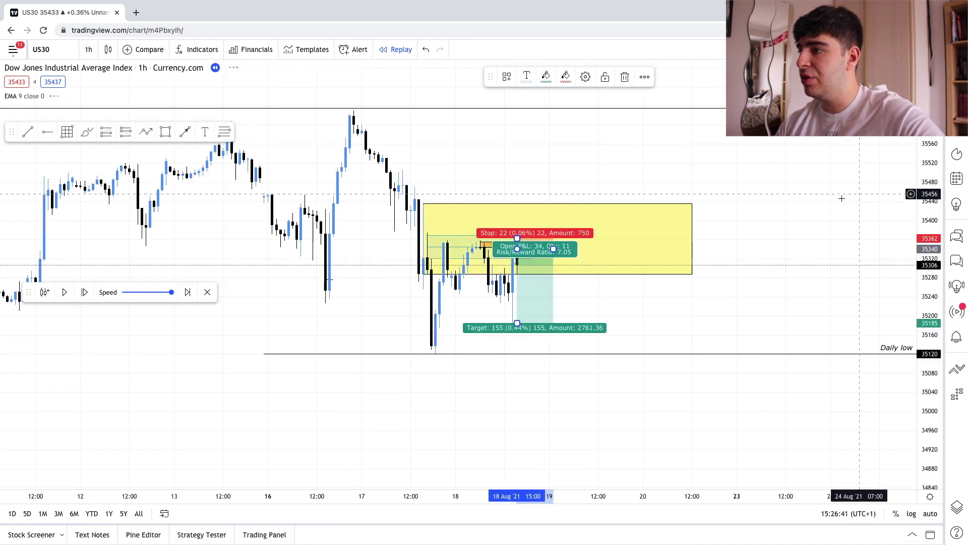
{"action": "left_click_drag", "start_coordinate": [770, 289], "coordinate": [782, 204]}
{"action": "left_click_drag", "start_coordinate": [526, 240], "coordinate": [522, 465]}
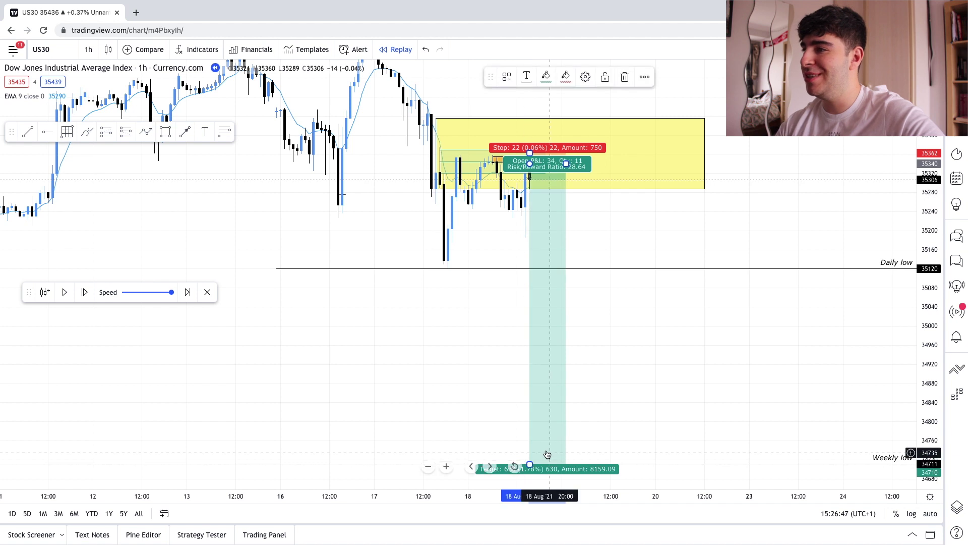
{"action": "left_click_drag", "start_coordinate": [566, 164], "coordinate": [668, 164]}
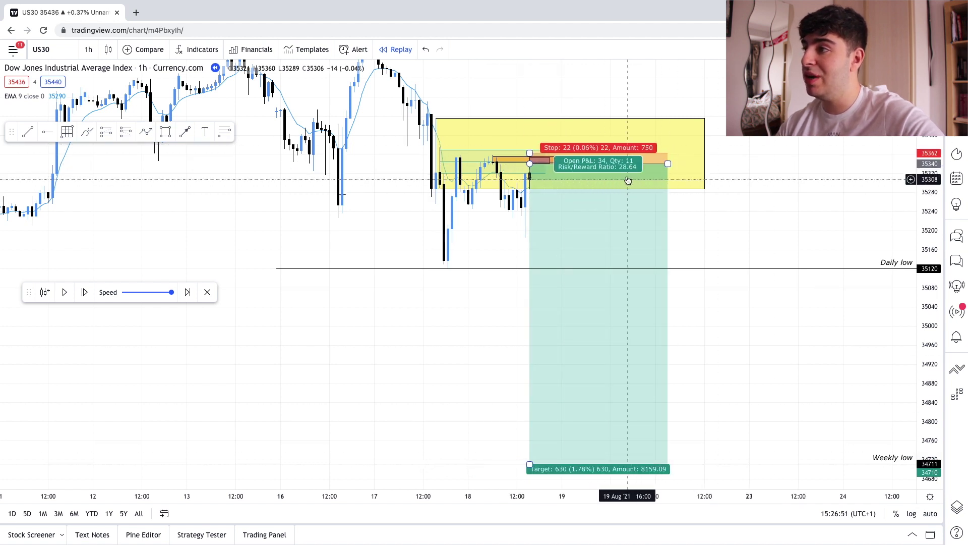
Return the chart to the 5-minute timeframe.
{"action": "left_click", "coordinate": [87, 50]}
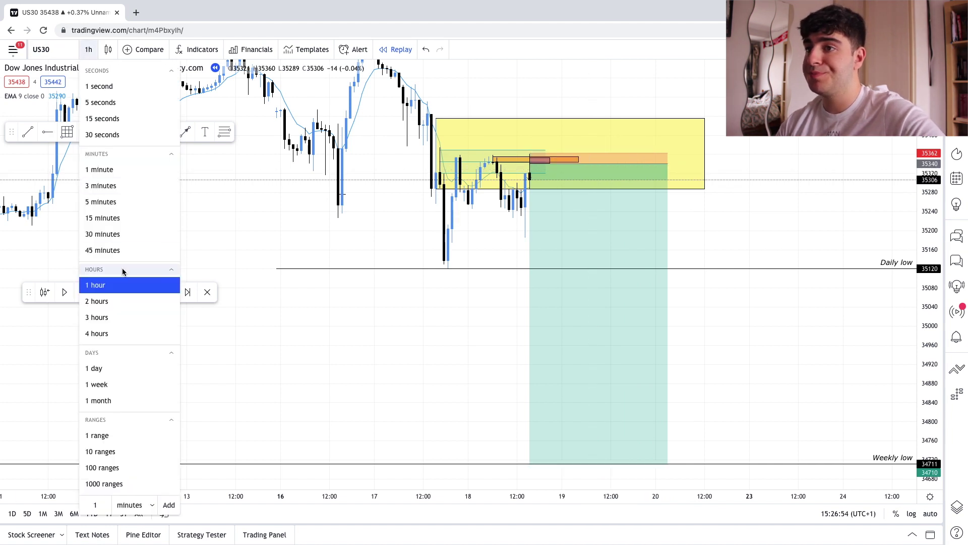
{"action": "left_click", "coordinate": [127, 218]}
{"action": "left_click", "coordinate": [89, 50]}
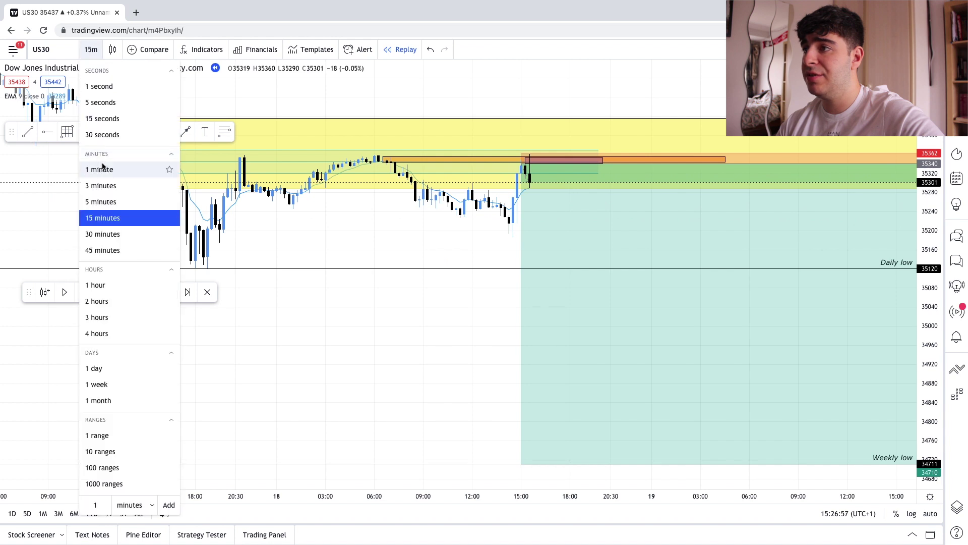
{"action": "left_click", "coordinate": [107, 199]}
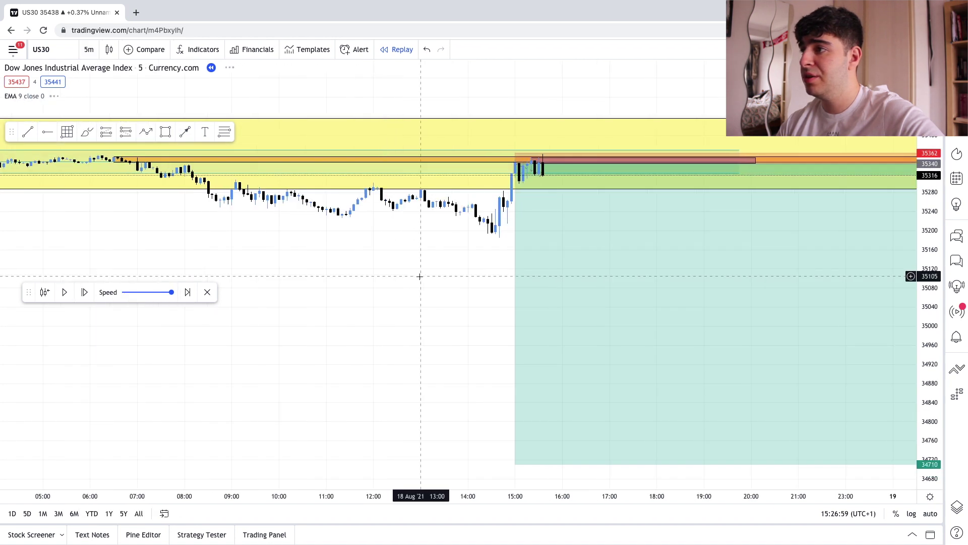
Advance the 5-minute replay candle by candle to about 18 Aug '21 16:25, watching price against the short entry.
{"action": "left_click_drag", "start_coordinate": [474, 272], "coordinate": [442, 304]}
{"action": "left_click_drag", "start_coordinate": [933, 347], "coordinate": [931, 158]}
{"action": "left_click_drag", "start_coordinate": [387, 280], "coordinate": [373, 333]}
{"action": "left_click_drag", "start_coordinate": [399, 299], "coordinate": [372, 311]}
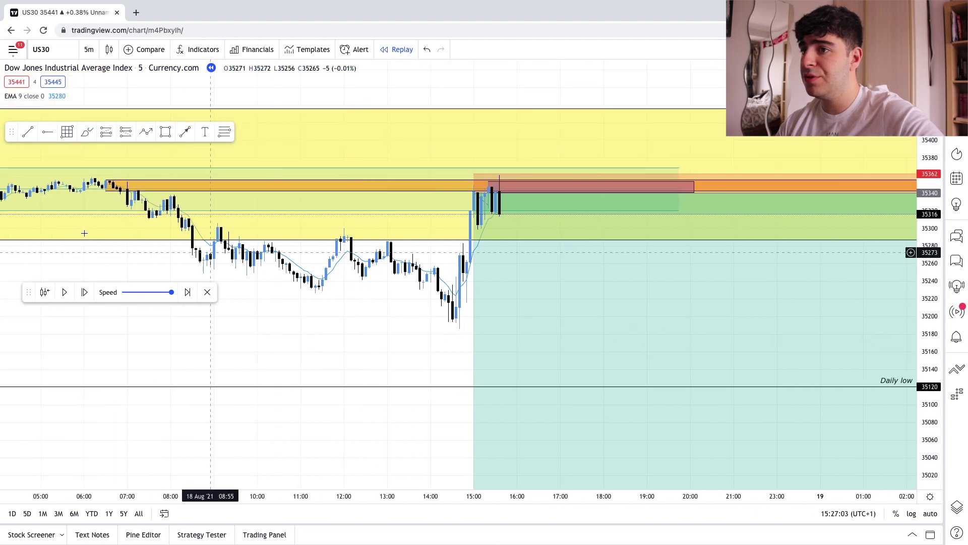
{"action": "left_click", "coordinate": [84, 292]}
{"action": "left_click", "coordinate": [85, 293]}
{"action": "left_click", "coordinate": [84, 293]}
{"action": "left_click", "coordinate": [85, 293]}
{"action": "left_click", "coordinate": [85, 293]}
{"action": "left_click", "coordinate": [85, 292]}
{"action": "left_click", "coordinate": [85, 293]}
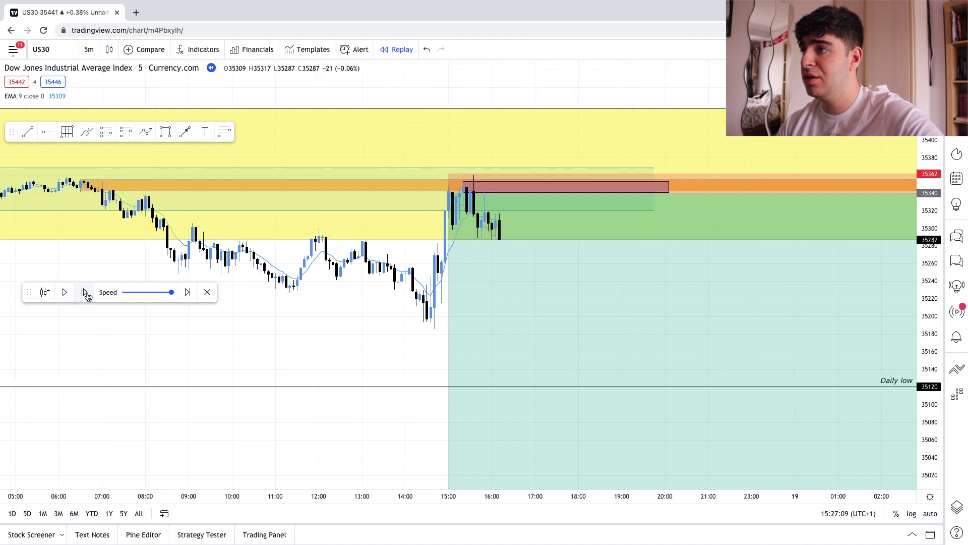
{"action": "left_click", "coordinate": [84, 293]}
{"action": "left_click", "coordinate": [85, 293]}
{"action": "left_click", "coordinate": [85, 292]}
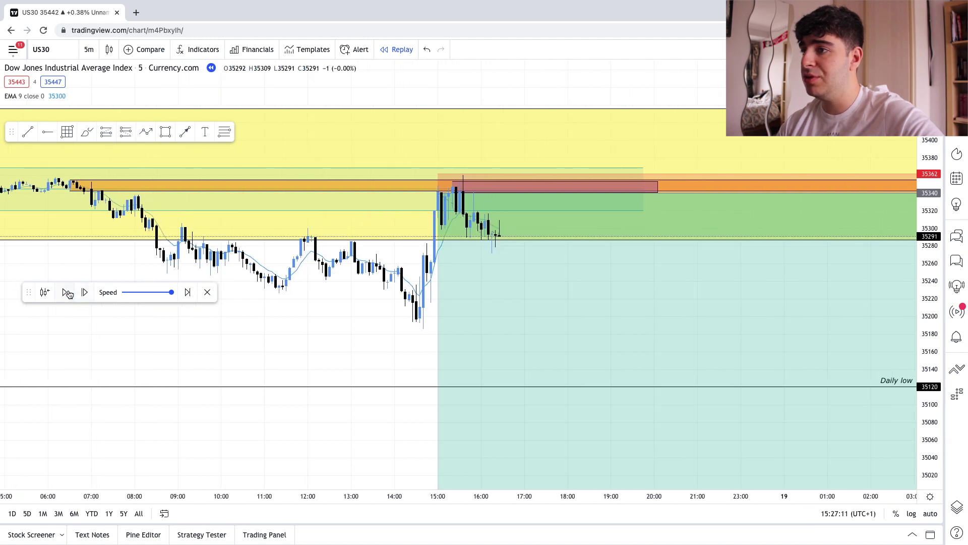
Play the replay automatically until price drops below the Daily low, and pause it at about 18 Aug '21 20:45.
{"action": "left_click", "coordinate": [64, 293]}
{"action": "left_click_drag", "start_coordinate": [351, 363], "coordinate": [331, 310]}
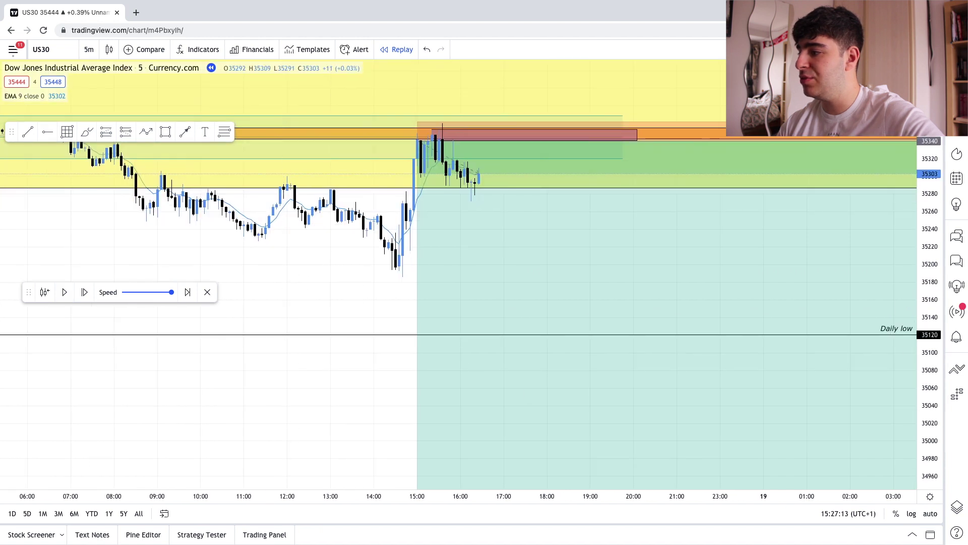
{"action": "left_click", "coordinate": [930, 513]}
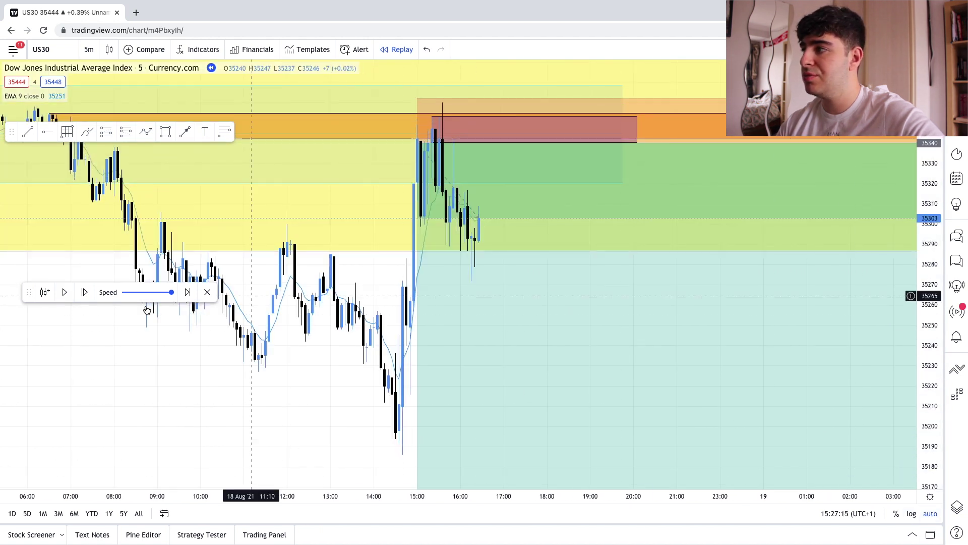
{"action": "left_click_drag", "start_coordinate": [931, 167], "coordinate": [930, 378]}
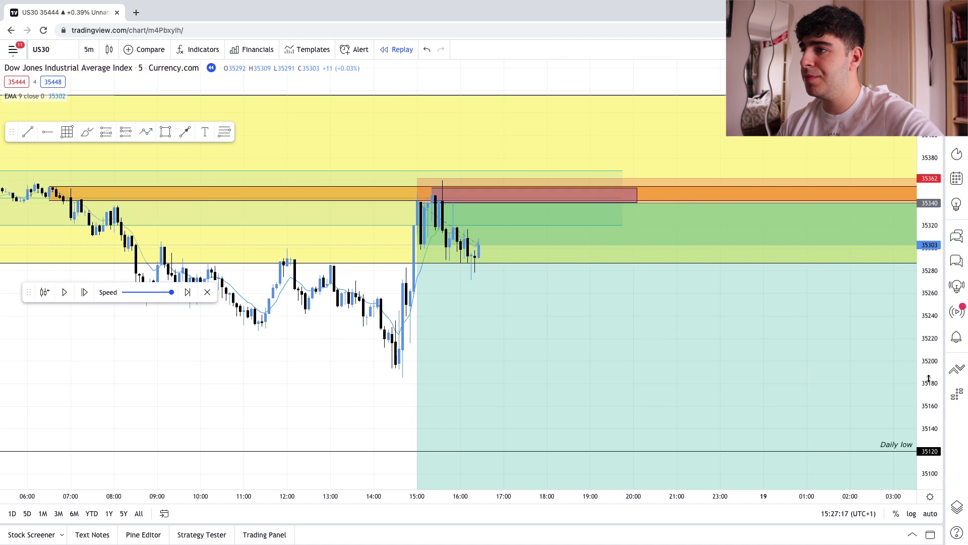
{"action": "left_click_drag", "start_coordinate": [346, 359], "coordinate": [348, 301]}
{"action": "scroll", "coordinate": [371, 300], "scroll_direction": "down", "scroll_amount": 2}
{"action": "scroll", "coordinate": [353, 312], "scroll_direction": "right", "scroll_amount": 2}
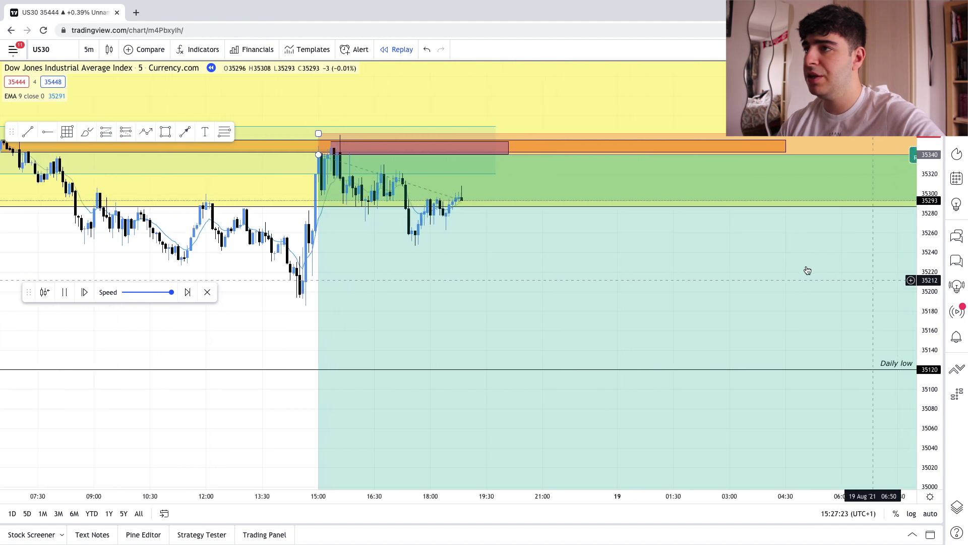
{"action": "left_click", "coordinate": [64, 292]}
Examine how price reacted at the short entry zone and how it moved down to the Daily low.
{"action": "left_click_drag", "start_coordinate": [155, 257], "coordinate": [208, 284]}
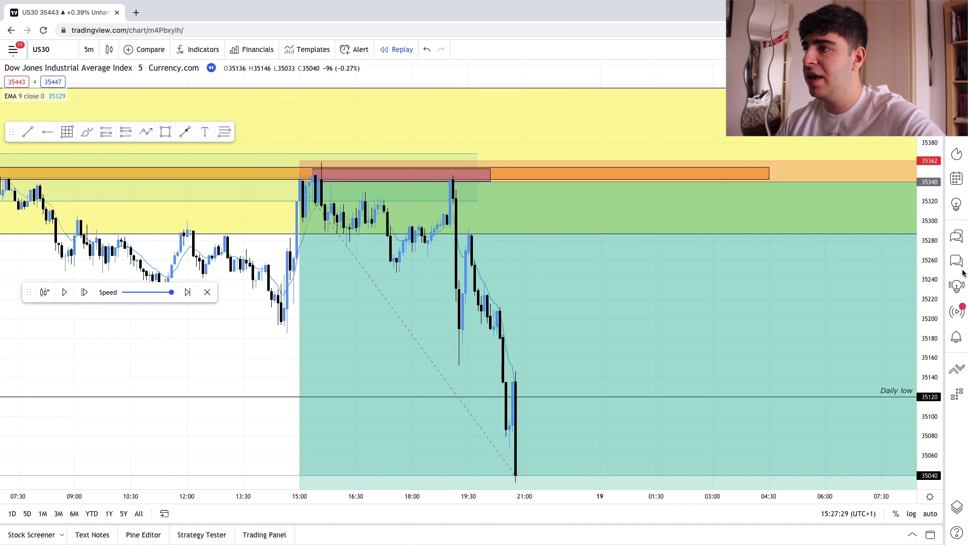
{"action": "left_click_drag", "start_coordinate": [921, 315], "coordinate": [921, 268]}
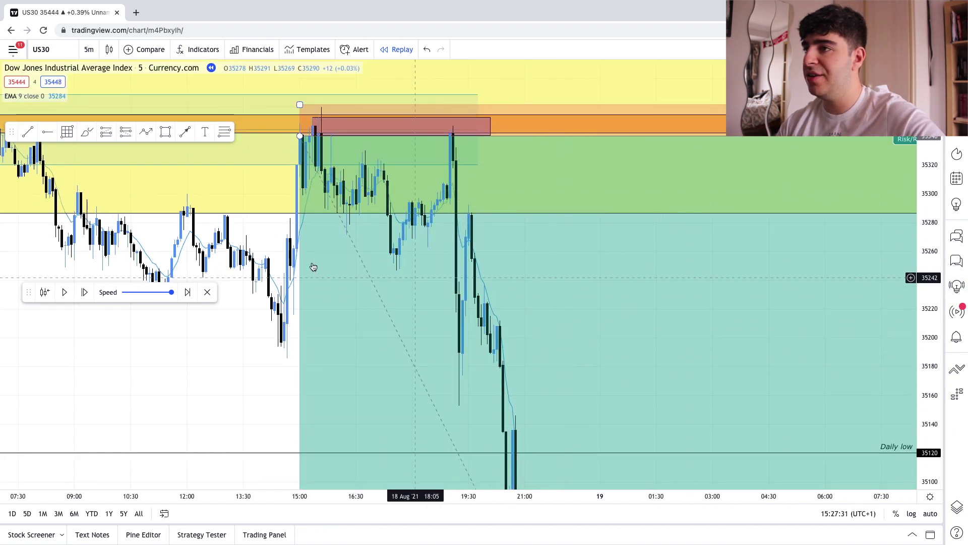
{"action": "left_click_drag", "start_coordinate": [259, 238], "coordinate": [313, 292]}
{"action": "scroll", "coordinate": [315, 293], "scroll_direction": "up", "scroll_amount": 1}
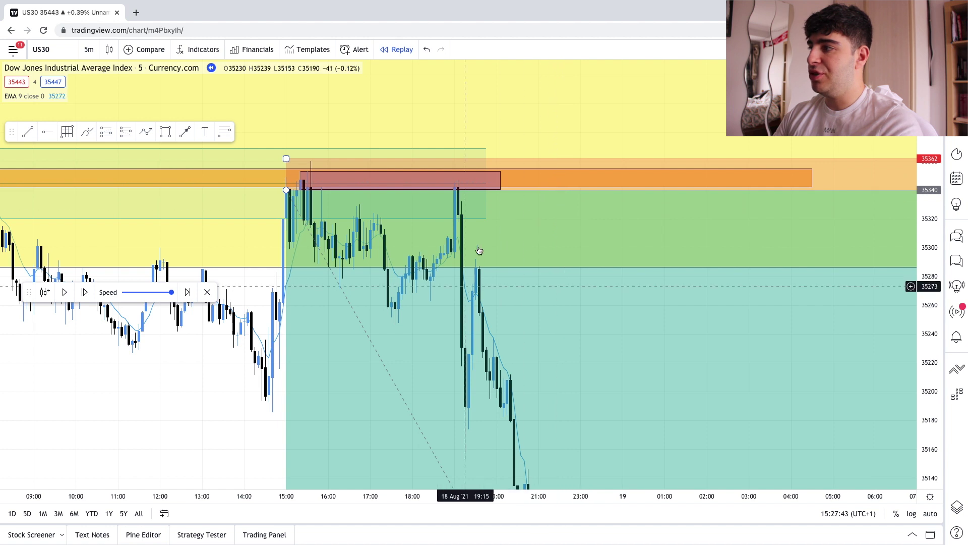
{"action": "left_click_drag", "start_coordinate": [929, 196], "coordinate": [930, 292]}
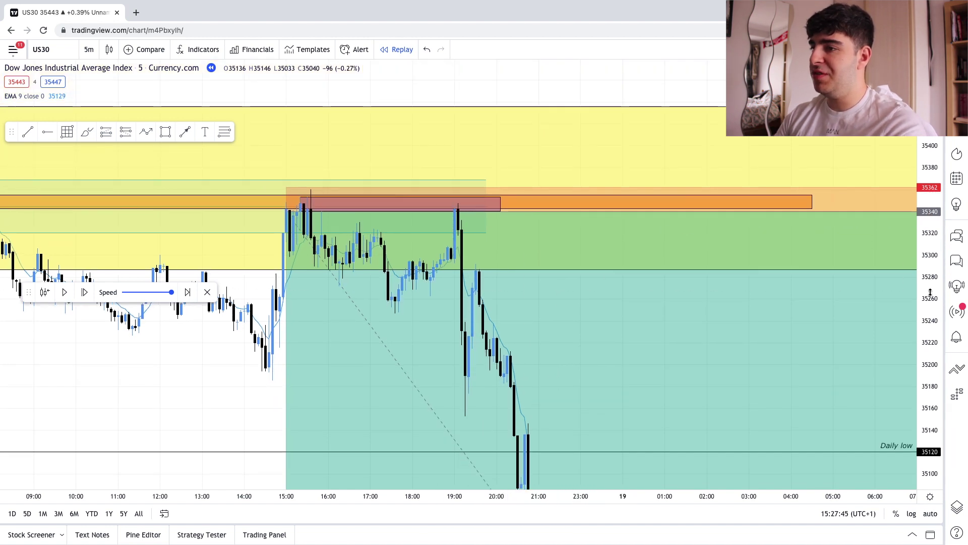
{"action": "left_click_drag", "start_coordinate": [205, 321], "coordinate": [261, 322]}
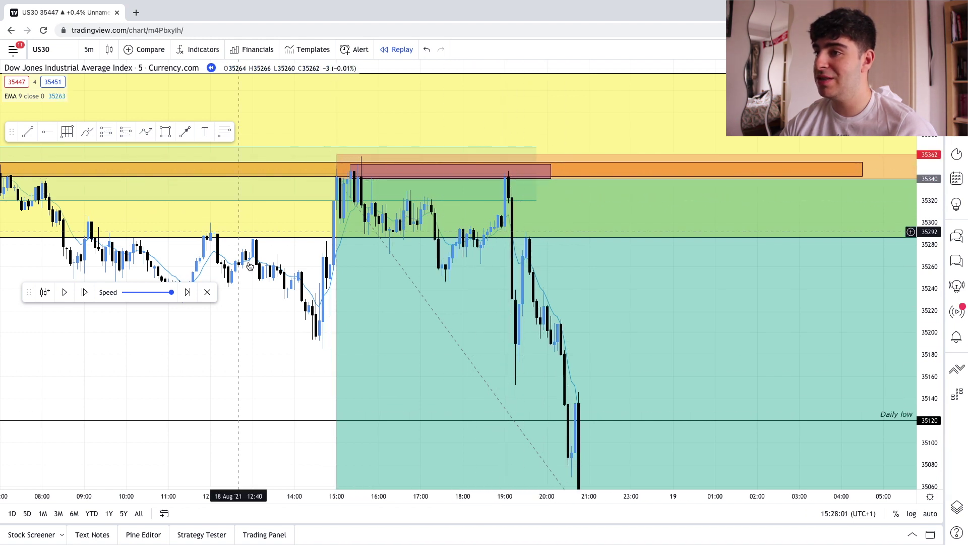
Raise the short position's stop to about 35367, above the swing high in the entry zone.
{"action": "left_click_drag", "start_coordinate": [269, 327], "coordinate": [260, 303]}
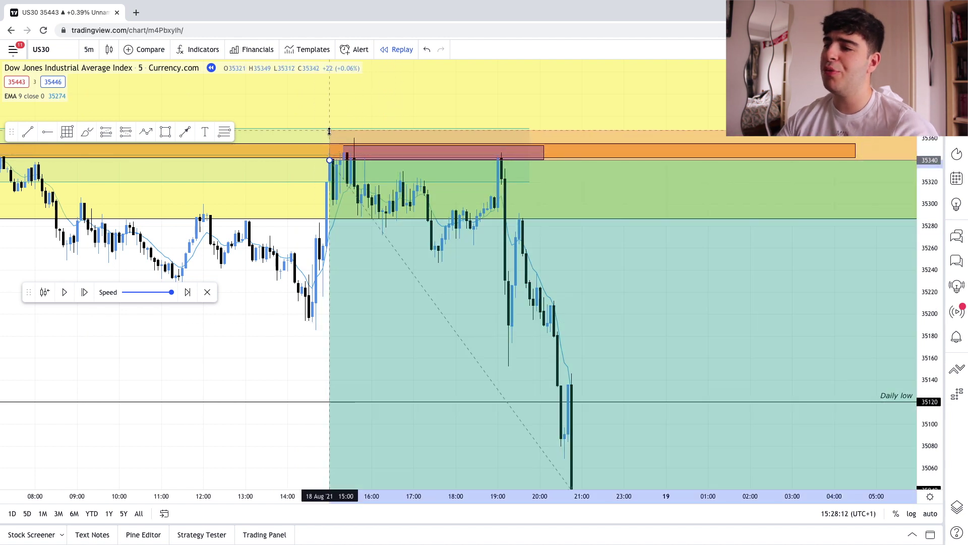
{"action": "left_click", "coordinate": [329, 131]}
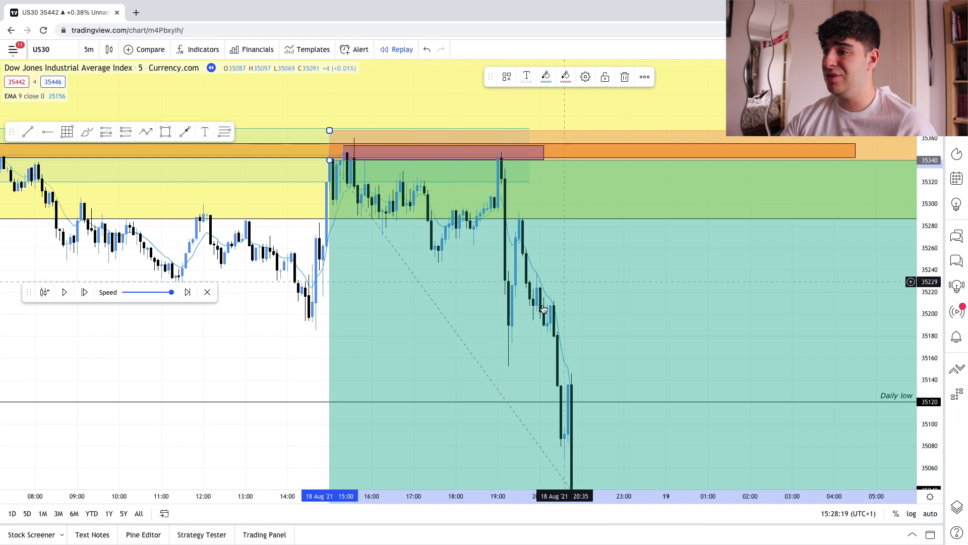
Switch the chart to the 1-hour timeframe and show the whole short position down to the Weekly low.
{"action": "mouse_move", "coordinate": [304, 342]}
{"action": "left_mouse_down"}
{"action": "mouse_move", "coordinate": [234, 227]}
{"action": "mouse_move", "coordinate": [327, 377]}
{"action": "mouse_move", "coordinate": [288, 317]}
{"action": "mouse_move", "coordinate": [259, 305]}
{"action": "left_mouse_up"}
{"action": "left_click_drag", "start_coordinate": [934, 200], "coordinate": [927, 330]}
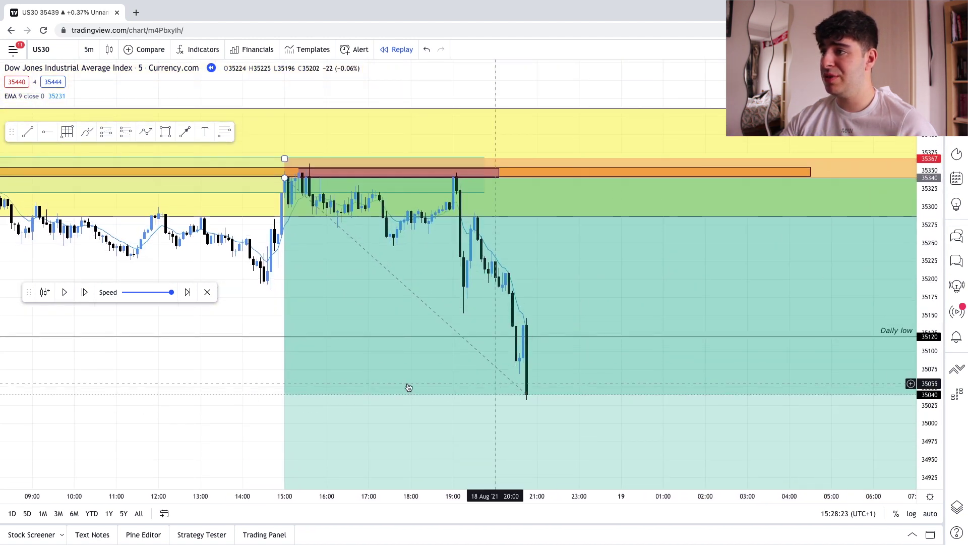
{"action": "scroll", "coordinate": [325, 389], "scroll_direction": "down", "scroll_amount": 3}
{"action": "left_click_drag", "start_coordinate": [298, 375], "coordinate": [196, 304]}
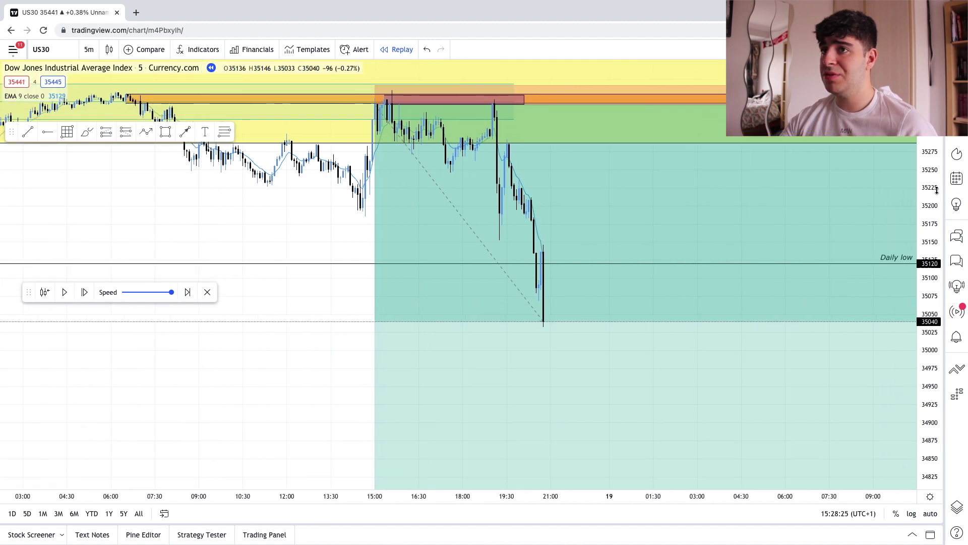
{"action": "left_click", "coordinate": [89, 49]}
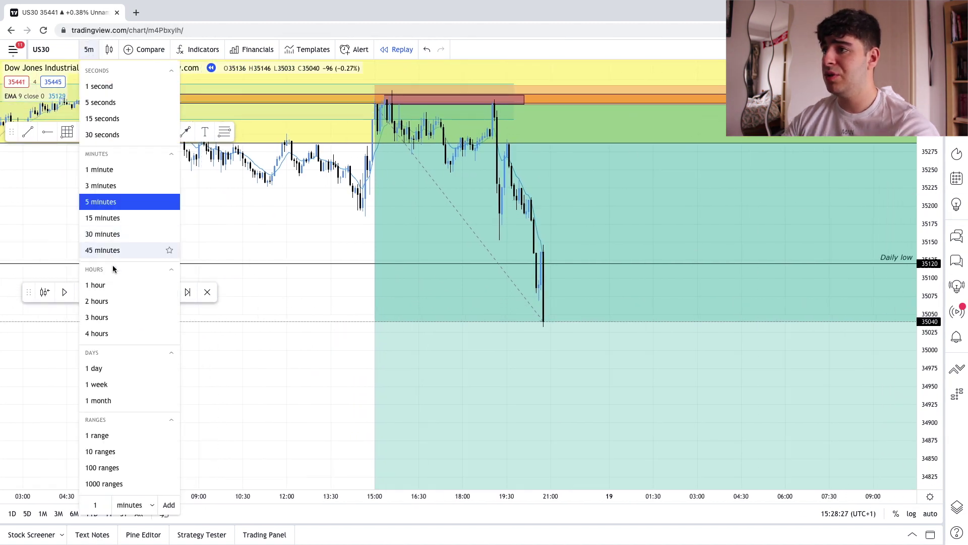
{"action": "left_click", "coordinate": [114, 284]}
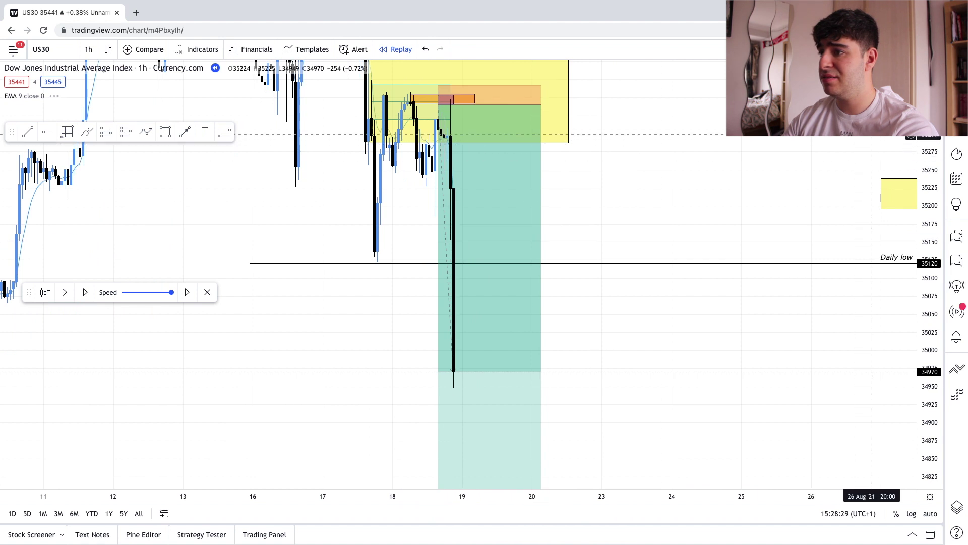
{"action": "left_click_drag", "start_coordinate": [929, 174], "coordinate": [927, 324]}
{"action": "left_click_drag", "start_coordinate": [673, 329], "coordinate": [719, 314]}
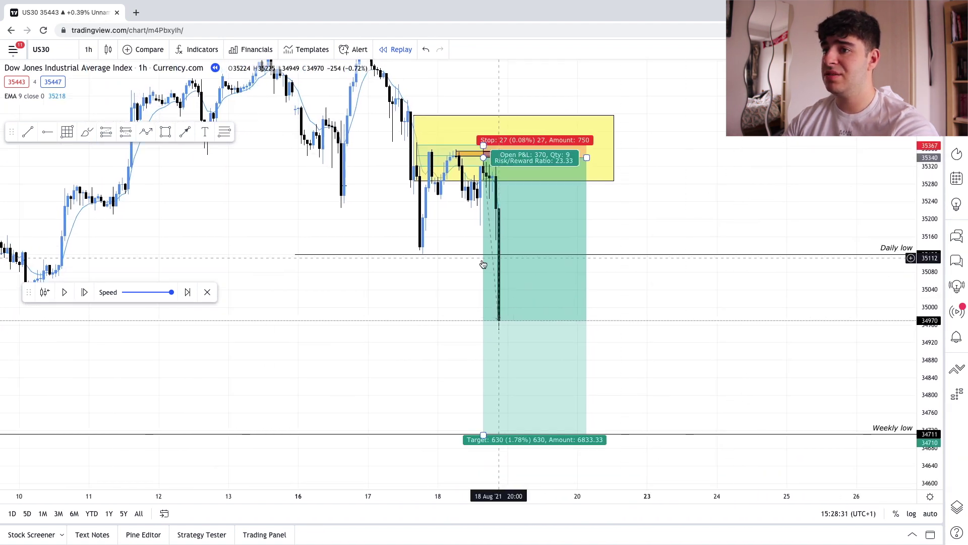
Advance the 1-hour replay candle by candle until price falls through the Weekly low target.
{"action": "left_click", "coordinate": [82, 293]}
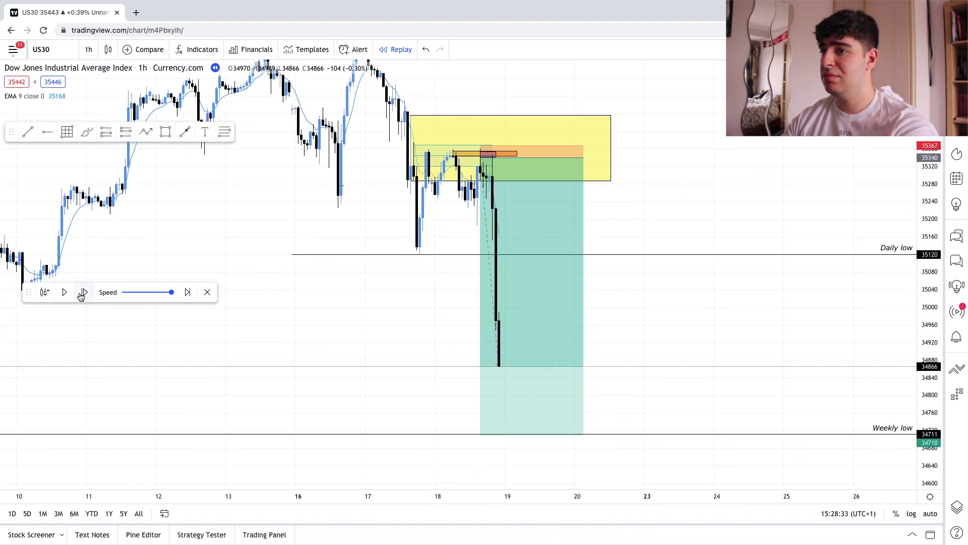
{"action": "left_click", "coordinate": [83, 293]}
{"action": "left_click", "coordinate": [84, 293]}
{"action": "left_click", "coordinate": [84, 294]}
{"action": "left_click", "coordinate": [84, 293]}
{"action": "left_click", "coordinate": [84, 293]}
{"action": "left_click", "coordinate": [84, 294]}
{"action": "left_click", "coordinate": [84, 293]}
{"action": "left_click", "coordinate": [84, 293]}
{"action": "left_click", "coordinate": [84, 294]}
{"action": "left_click", "coordinate": [85, 294]}
{"action": "left_click", "coordinate": [84, 293]}
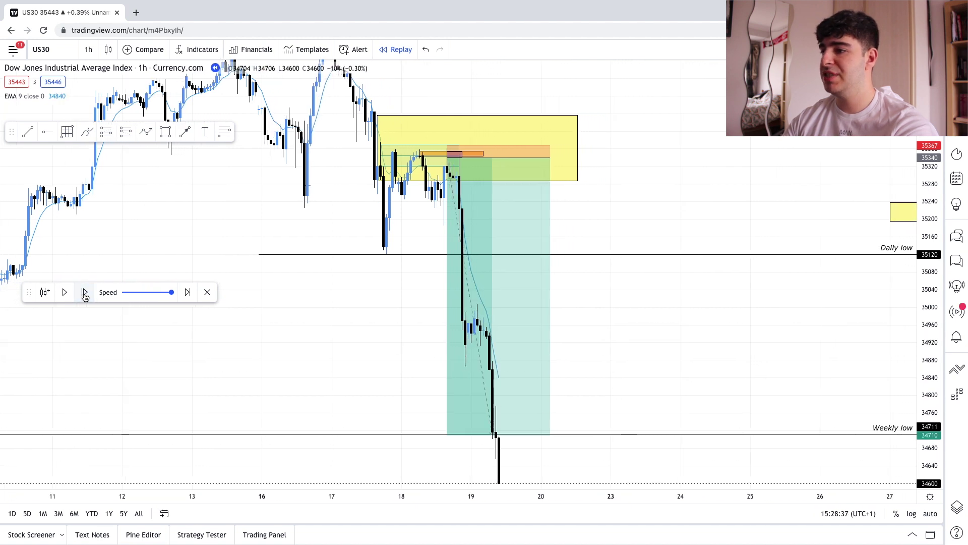
{"action": "left_click_drag", "start_coordinate": [705, 318], "coordinate": [712, 248]}
{"action": "mouse_move", "coordinate": [549, 366]}
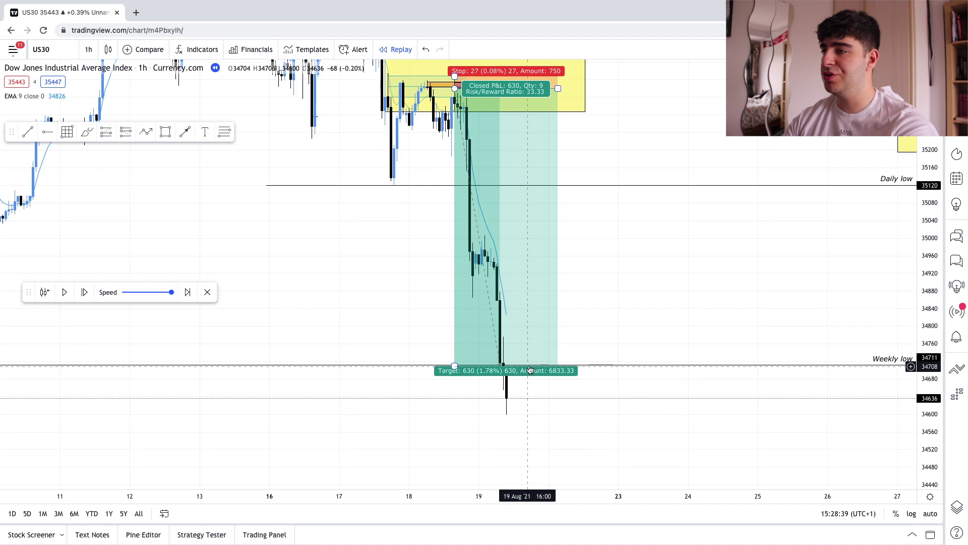
{"action": "left_click_drag", "start_coordinate": [659, 281], "coordinate": [702, 398]}
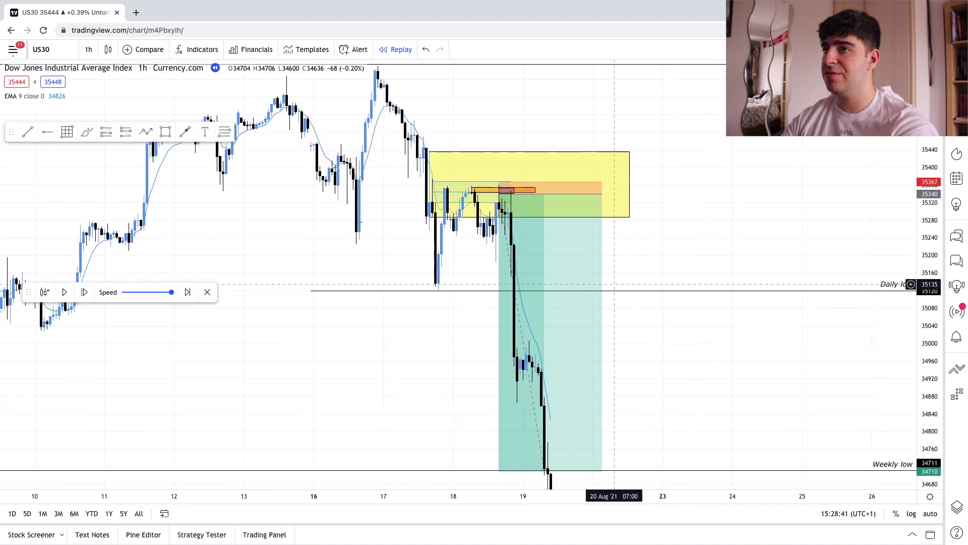
Switch to the 15-minute timeframe and restart the replay from 18 Aug '21 19:00.
{"action": "left_click", "coordinate": [89, 49]}
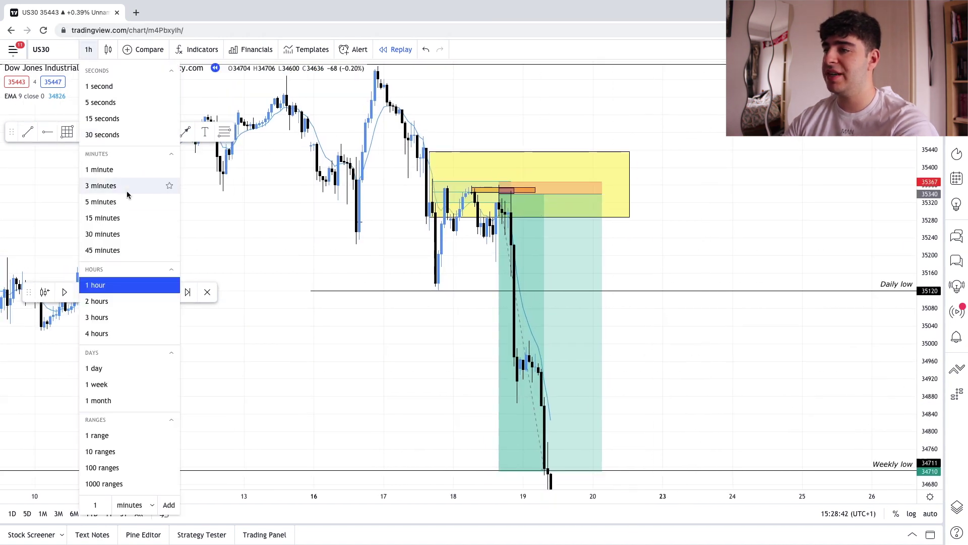
{"action": "left_click", "coordinate": [124, 218]}
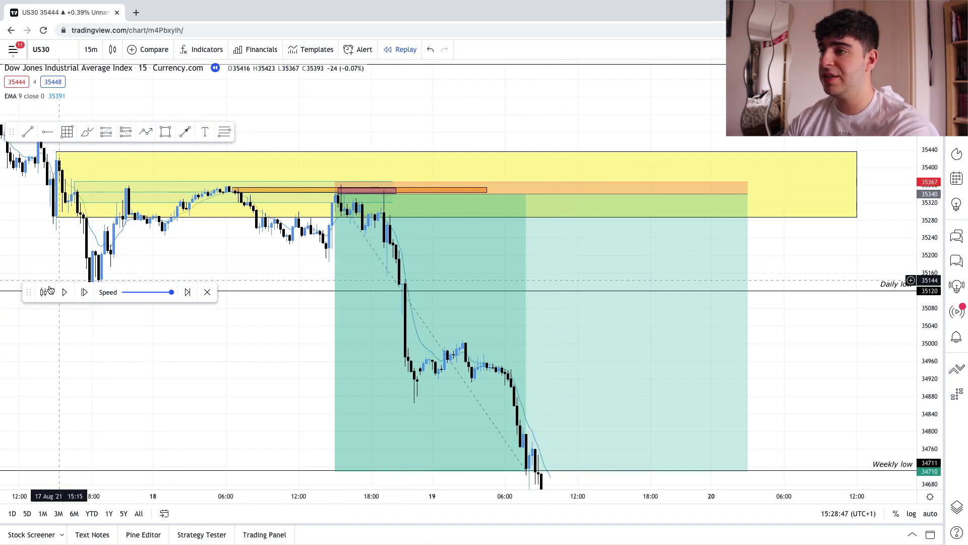
{"action": "left_click", "coordinate": [388, 285]}
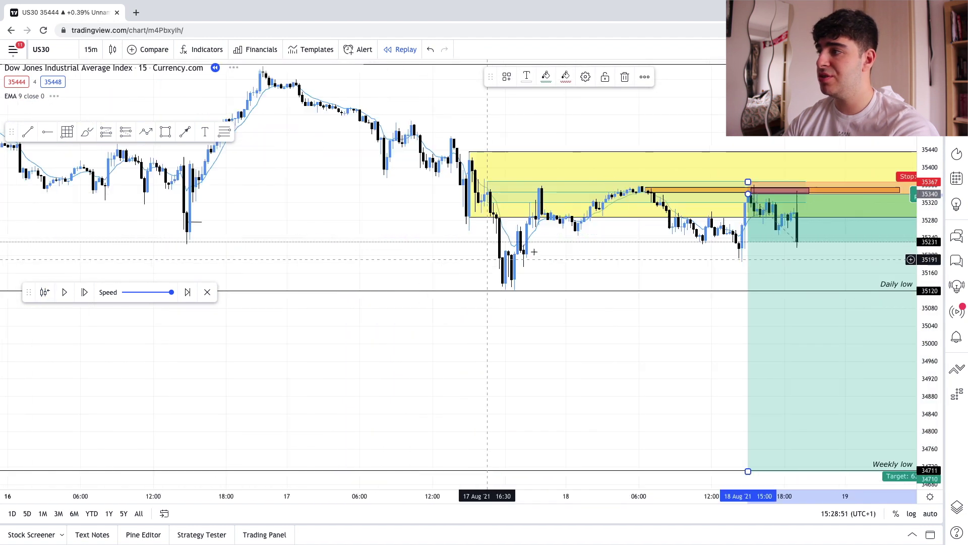
Draw a horizontal ray from the 18 Aug '21 14:30 swing low and move it up to about 35247.
{"action": "mouse_move", "coordinate": [698, 258]}
{"action": "left_mouse_down"}
{"action": "mouse_move", "coordinate": [468, 271]}
{"action": "mouse_move", "coordinate": [415, 264]}
{"action": "left_mouse_up"}
{"action": "scroll", "coordinate": [448, 272], "scroll_direction": "up", "scroll_amount": 2}
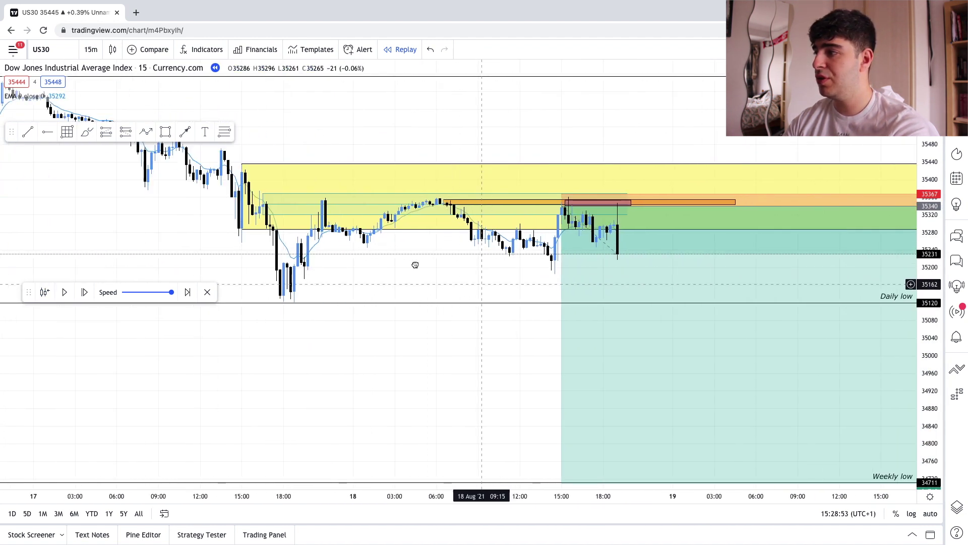
{"action": "left_click_drag", "start_coordinate": [931, 321], "coordinate": [931, 196]}
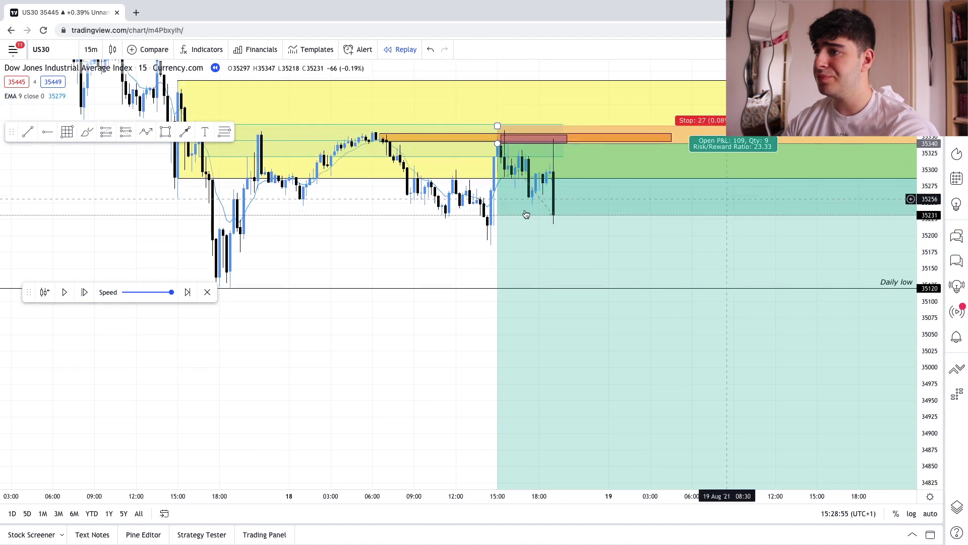
{"action": "scroll", "coordinate": [347, 246], "scroll_direction": "up", "scroll_amount": 2}
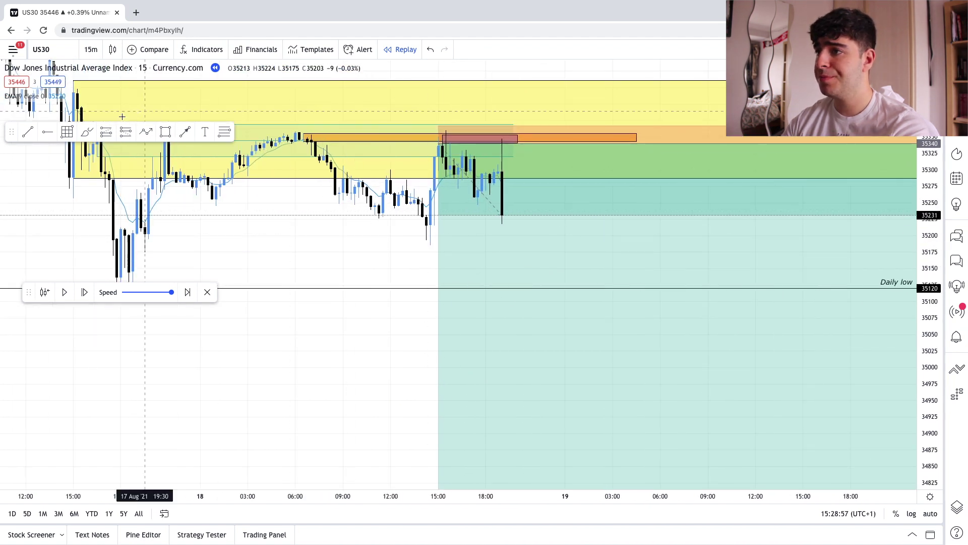
{"action": "left_click", "coordinate": [46, 134]}
{"action": "left_click", "coordinate": [419, 245]}
{"action": "left_click", "coordinate": [419, 264]}
{"action": "left_click_drag", "start_coordinate": [406, 261], "coordinate": [370, 262]}
{"action": "left_click_drag", "start_coordinate": [305, 241], "coordinate": [294, 252]}
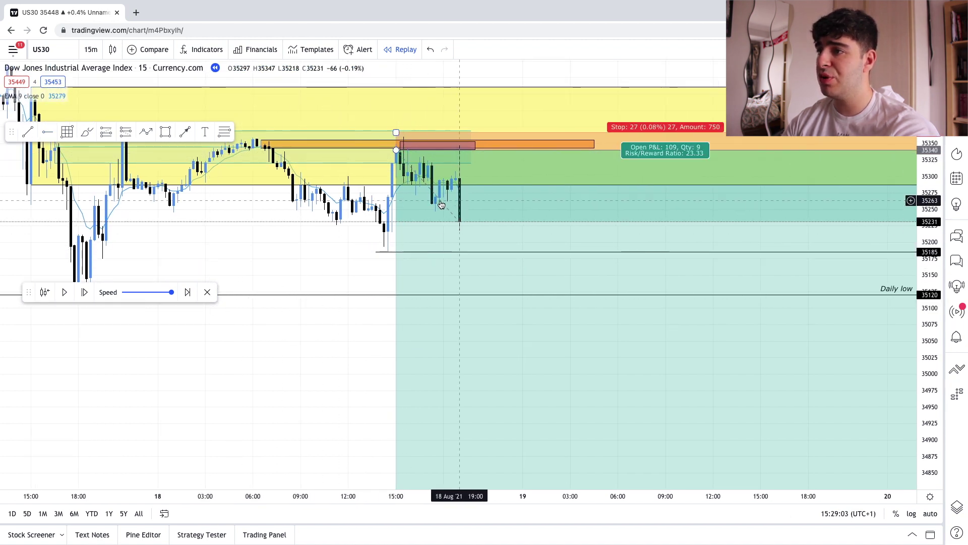
{"action": "left_click_drag", "start_coordinate": [397, 227], "coordinate": [398, 211]}
Advance the 15-minute replay four candles to about 18 Aug '21 20:00, watching price against the new horizontal ray.
{"action": "left_click", "coordinate": [86, 295]}
{"action": "left_click", "coordinate": [87, 295]}
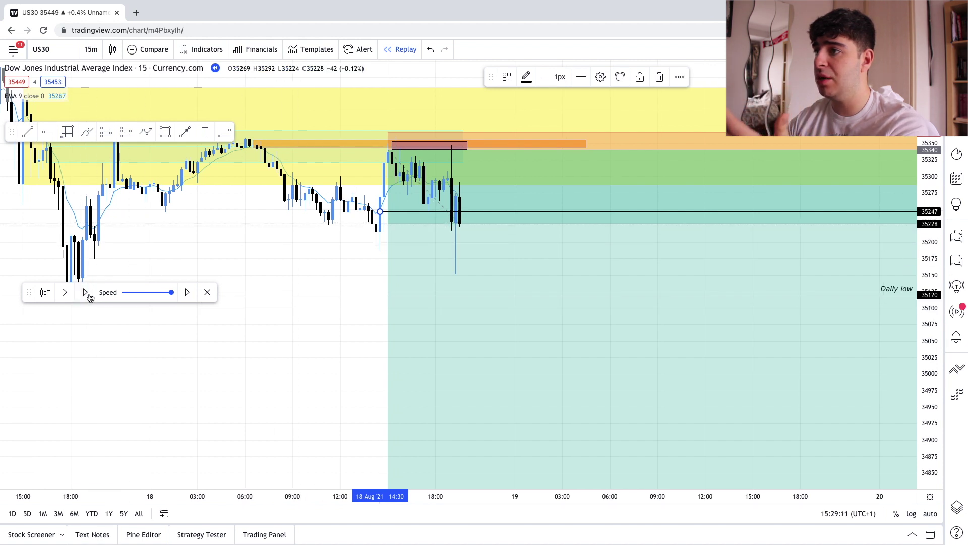
{"action": "left_click", "coordinate": [86, 292]}
{"action": "left_click", "coordinate": [86, 292]}
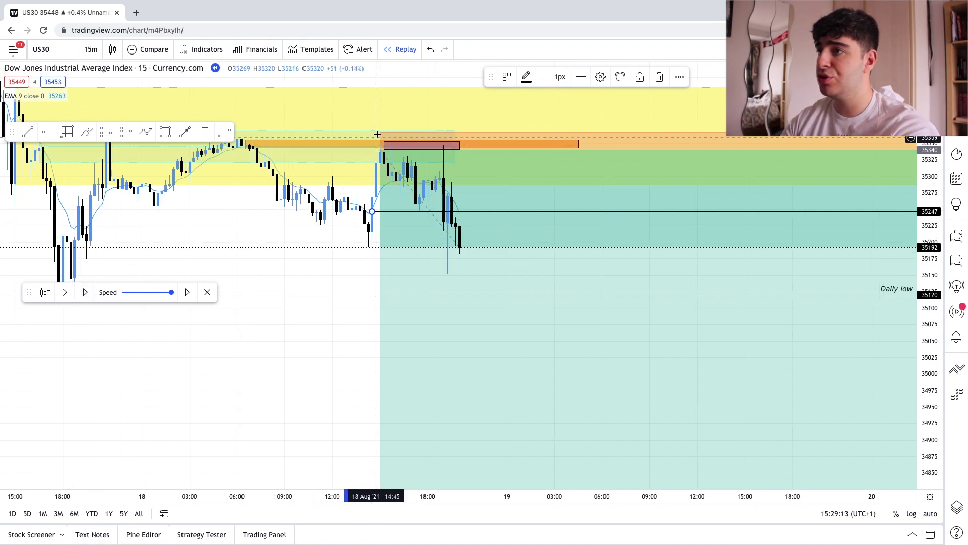
Move the short position's stop down to about break-even, at 35341.
{"action": "left_click_drag", "start_coordinate": [380, 132], "coordinate": [378, 165]}
{"action": "left_click", "coordinate": [328, 251]}
{"action": "left_click_drag", "start_coordinate": [336, 254], "coordinate": [302, 243]}
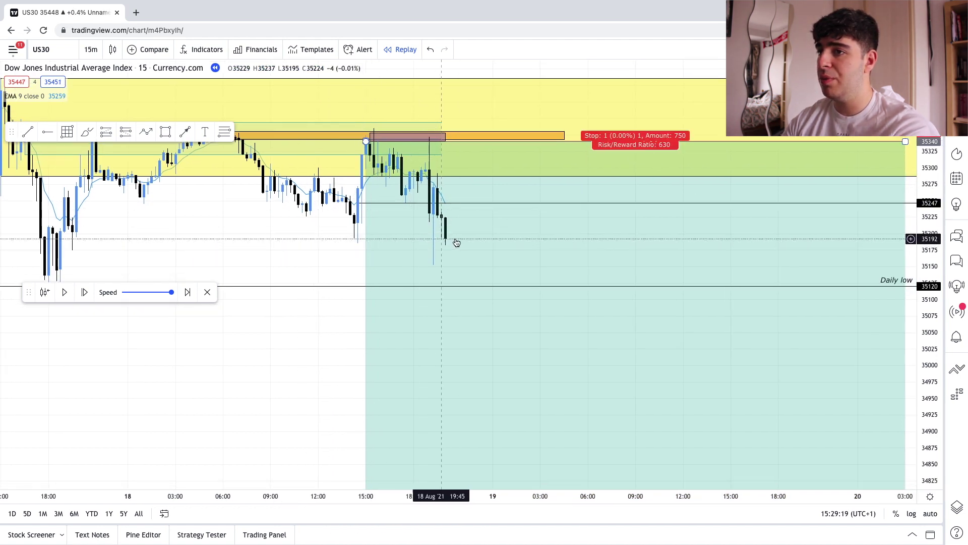
Advance the 15-minute replay candle by candle past the Daily low to about 19 Aug '21 01:15.
{"action": "left_click", "coordinate": [84, 293]}
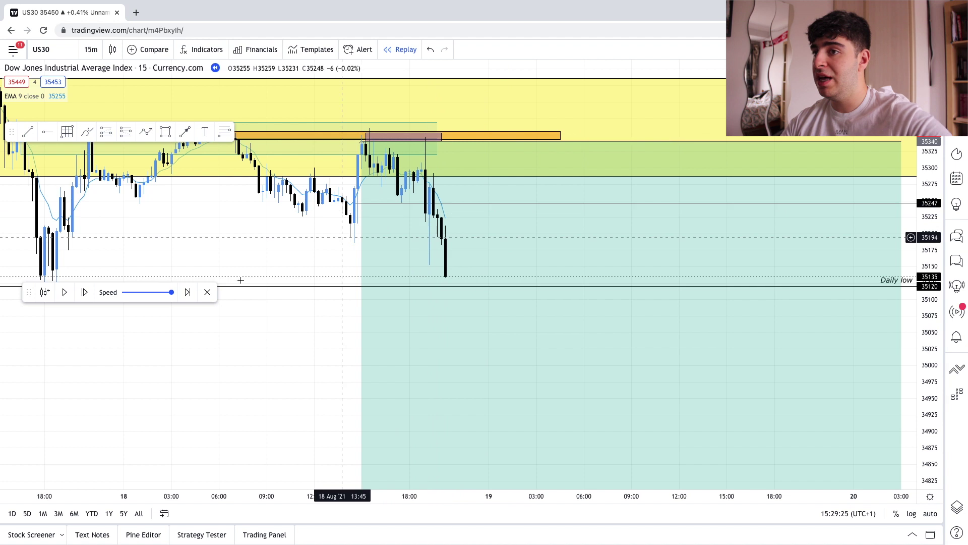
{"action": "left_click", "coordinate": [83, 293]}
{"action": "left_click", "coordinate": [83, 292]}
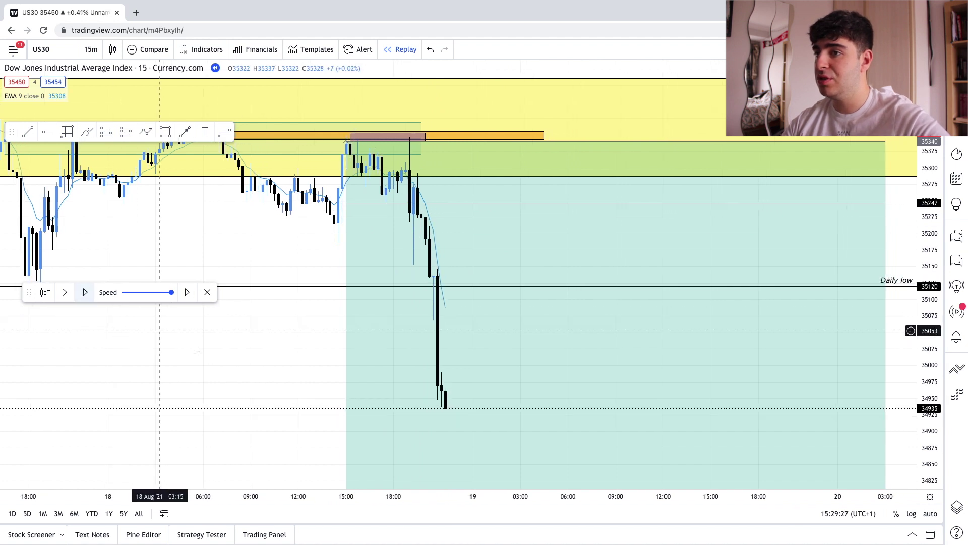
{"action": "left_click", "coordinate": [83, 293]}
{"action": "left_click", "coordinate": [85, 293]}
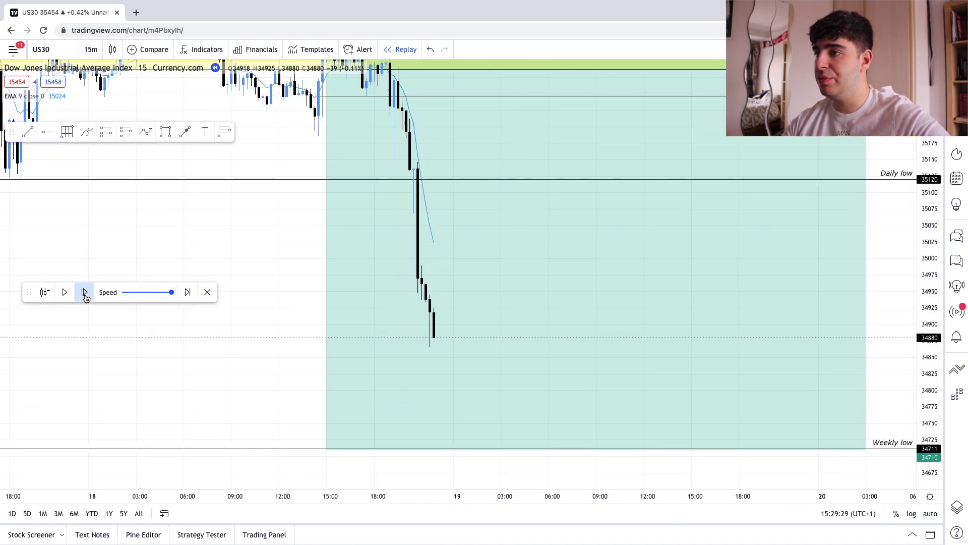
{"action": "left_click", "coordinate": [85, 293]}
{"action": "left_click", "coordinate": [84, 293]}
{"action": "left_click", "coordinate": [85, 294]}
{"action": "left_click", "coordinate": [84, 293]}
Continue the replay until price falls through the Weekly low target, and pause it at about 19 Aug '21 10:00.
{"action": "left_click", "coordinate": [84, 293]}
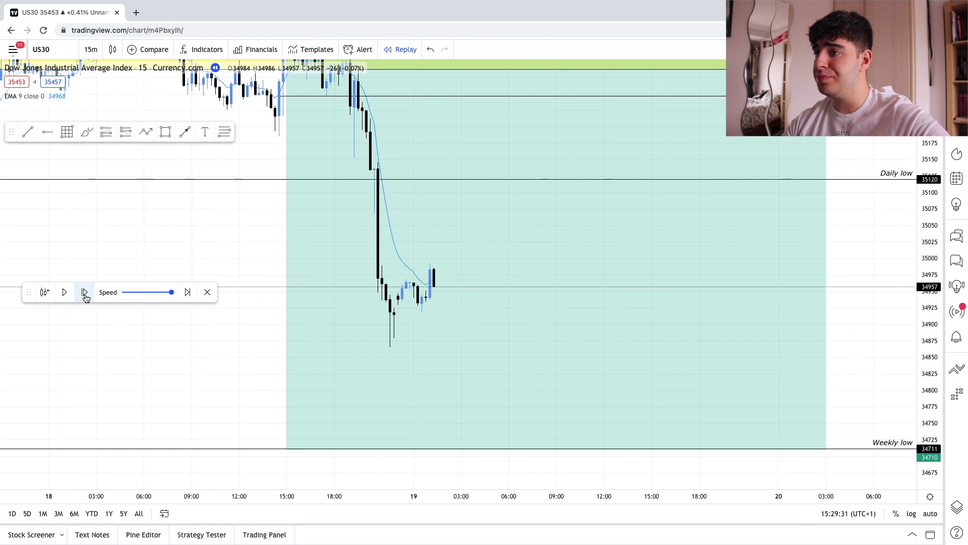
{"action": "left_click", "coordinate": [84, 293]}
{"action": "left_click", "coordinate": [85, 294]}
{"action": "left_click", "coordinate": [85, 293]}
{"action": "left_click", "coordinate": [85, 293]}
{"action": "left_click", "coordinate": [85, 293]}
{"action": "left_click", "coordinate": [84, 293]}
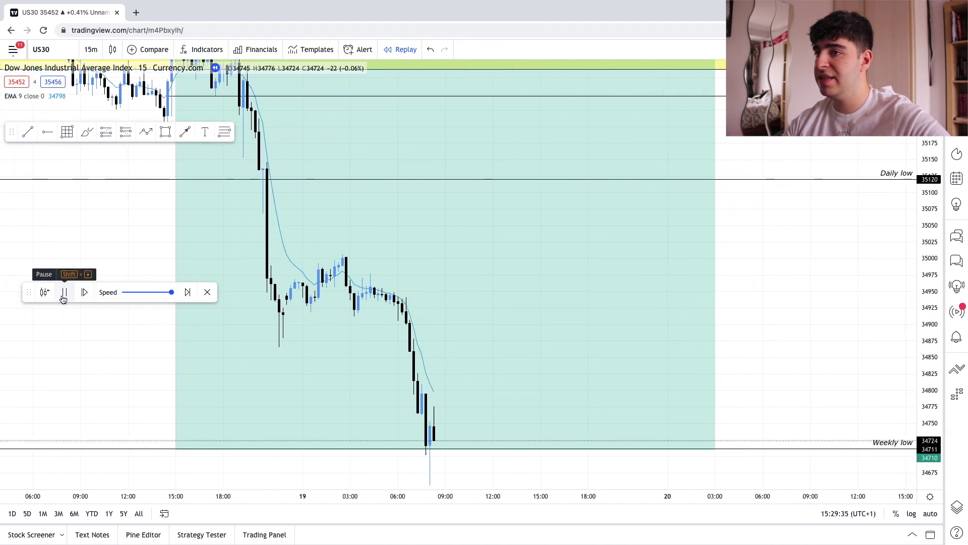
{"action": "left_click", "coordinate": [64, 297]}
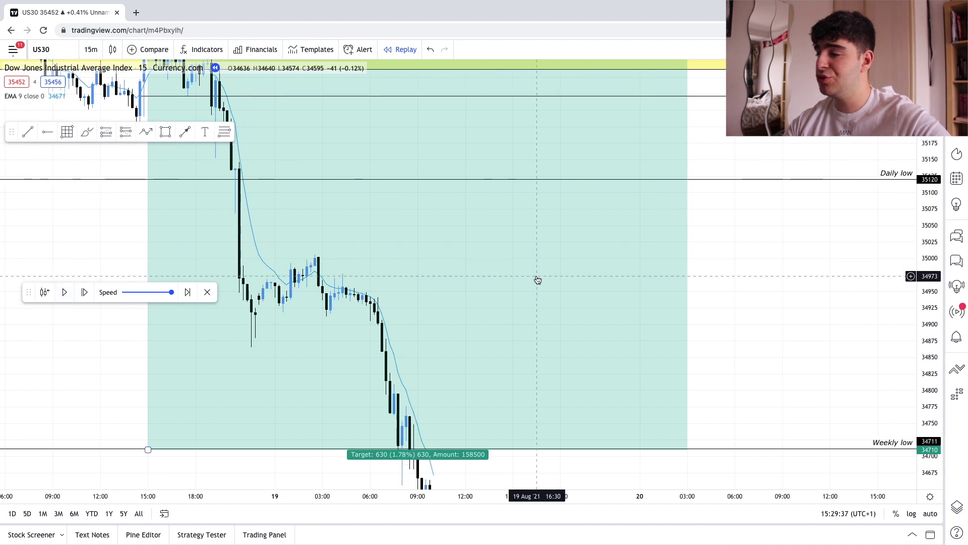
Switch the chart back to the 1-hour timeframe with the full short trade in view.
{"action": "left_click_drag", "start_coordinate": [928, 178], "coordinate": [956, 303]}
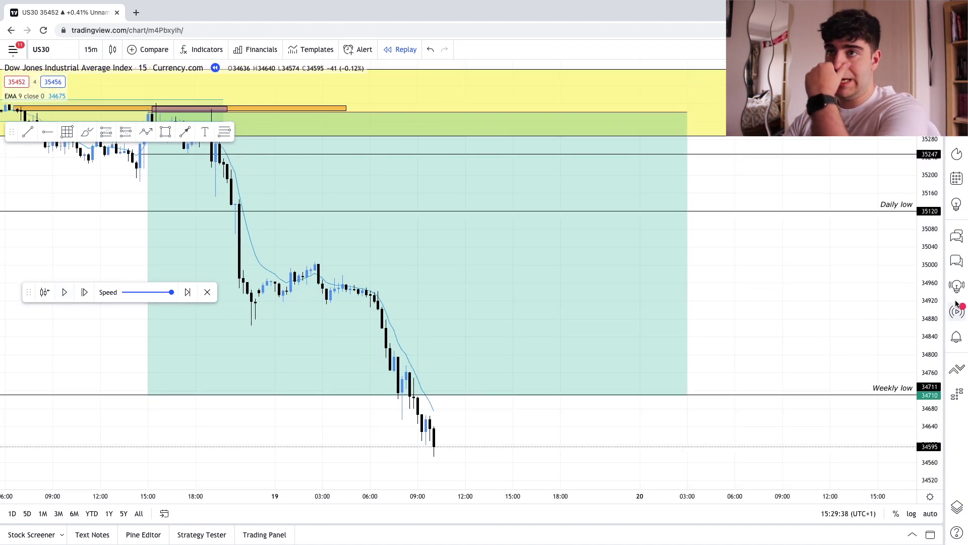
{"action": "left_click", "coordinate": [94, 50]}
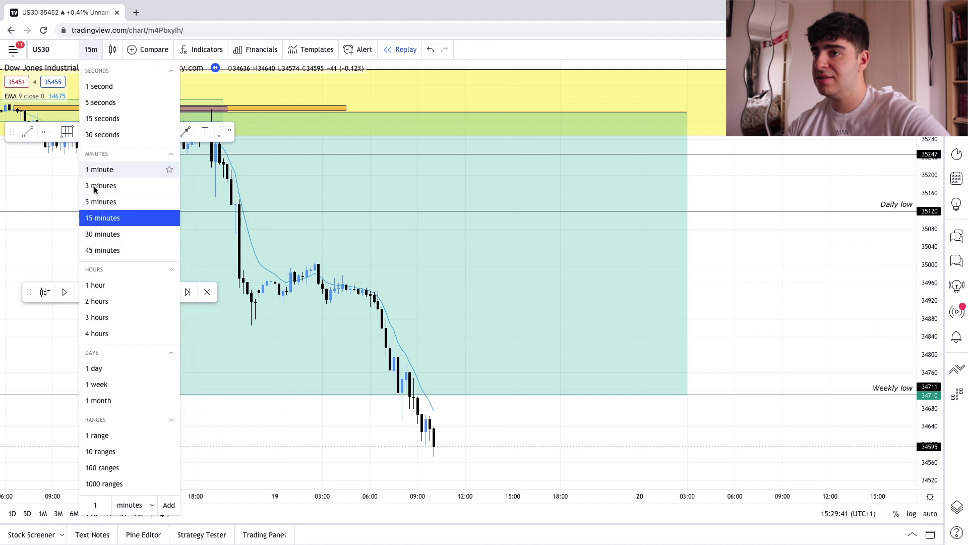
{"action": "left_click", "coordinate": [119, 284]}
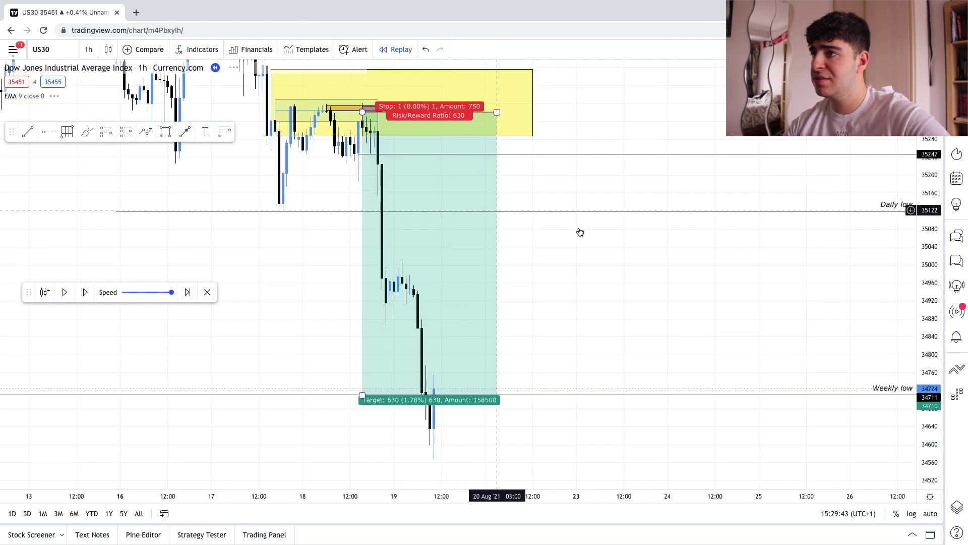
Examine the completed short trade on the 1-hour chart, from the entry zone down to the Weekly low target.
{"action": "scroll", "coordinate": [718, 283], "scroll_direction": "left", "scroll_amount": 3}
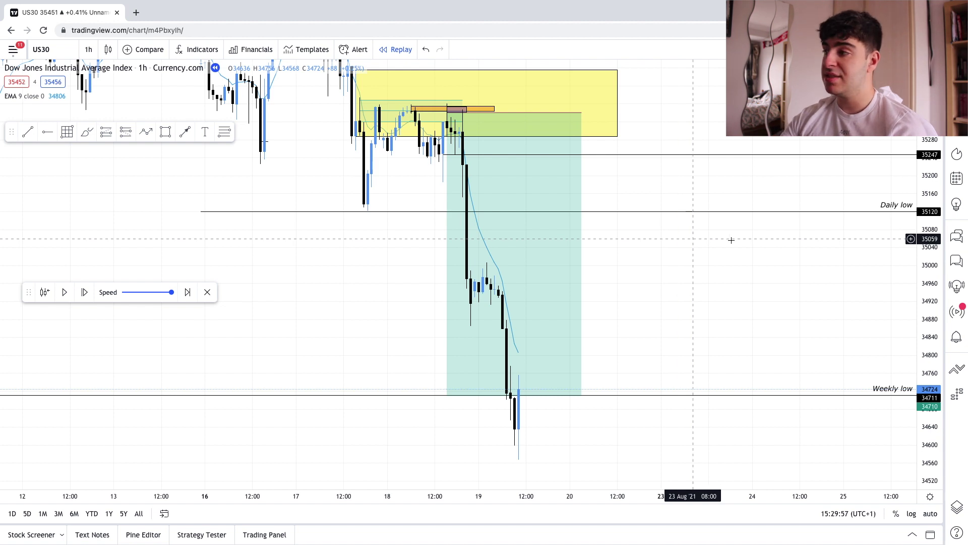
{"action": "left_click_drag", "start_coordinate": [934, 232], "coordinate": [945, 305]}
{"action": "left_click_drag", "start_coordinate": [737, 277], "coordinate": [749, 291]}
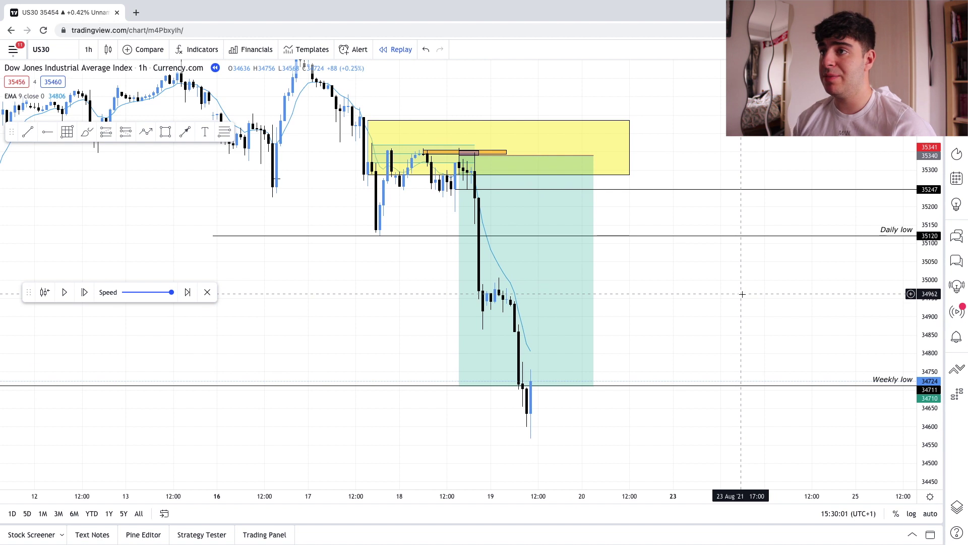
{"action": "scroll", "coordinate": [743, 294], "scroll_direction": "down", "scroll_amount": 1}
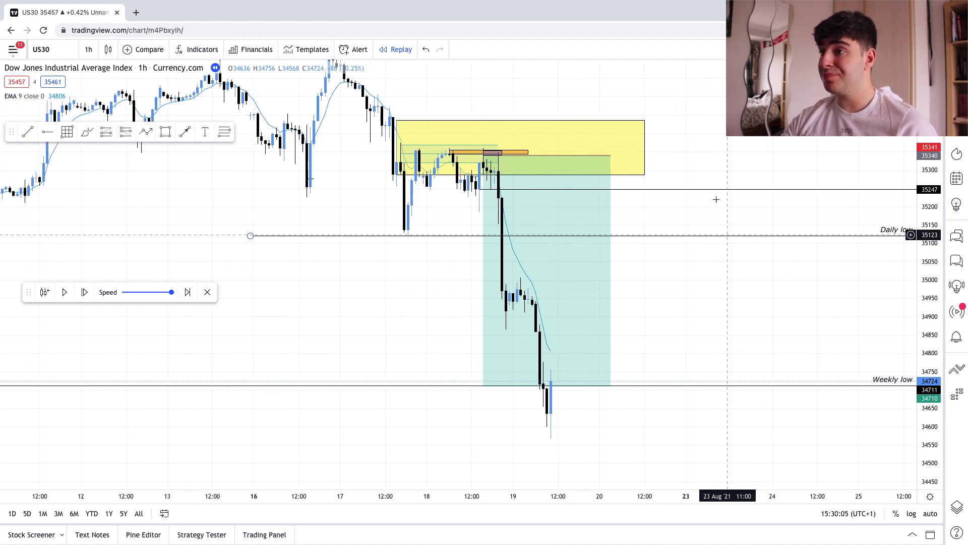
{"action": "left_click_drag", "start_coordinate": [715, 211], "coordinate": [710, 212]}
{"action": "left_click_drag", "start_coordinate": [668, 288], "coordinate": [697, 323]}
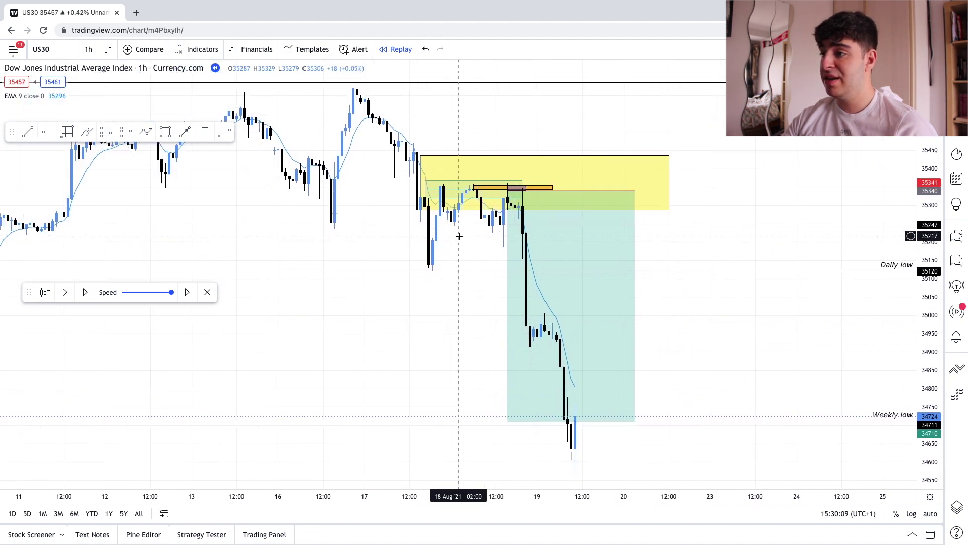
{"action": "left_click_drag", "start_coordinate": [748, 360], "coordinate": [730, 328]}
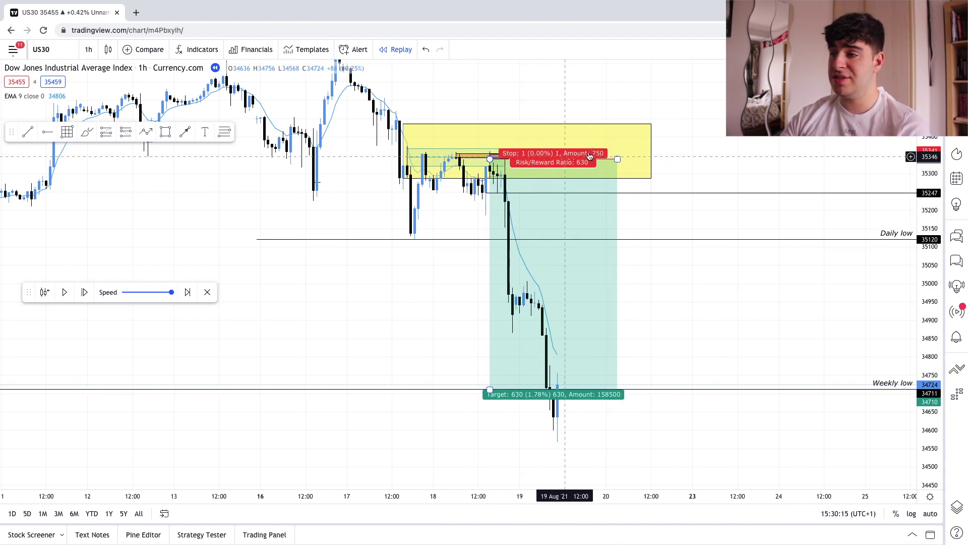
{"action": "mouse_move", "coordinate": [666, 315]}
{"action": "left_mouse_down"}
{"action": "mouse_move", "coordinate": [661, 328]}
{"action": "mouse_move", "coordinate": [658, 305]}
{"action": "mouse_move", "coordinate": [660, 315]}
{"action": "left_mouse_up"}
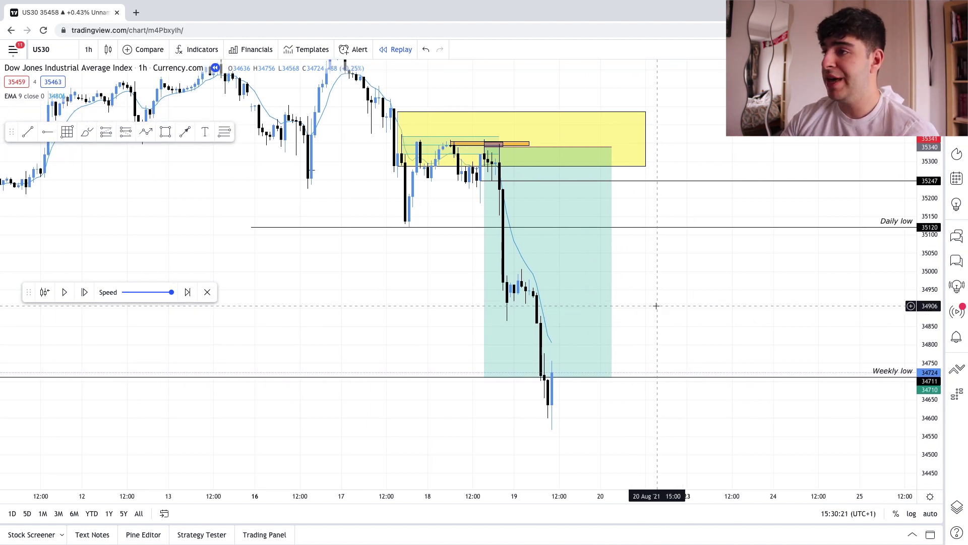
{"action": "mouse_move", "coordinate": [665, 301]}
{"action": "left_mouse_down"}
{"action": "mouse_move", "coordinate": [663, 317]}
{"action": "mouse_move", "coordinate": [679, 307]}
{"action": "left_mouse_up"}
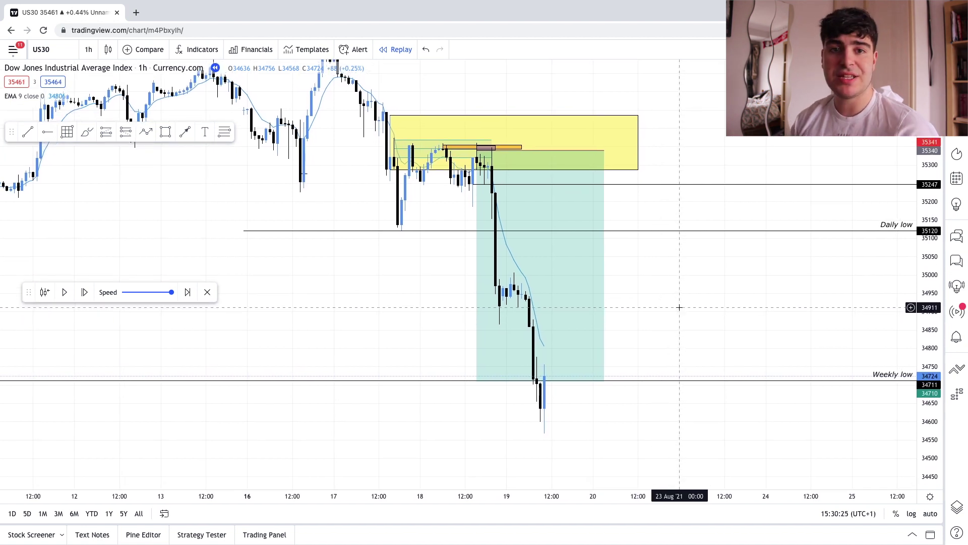